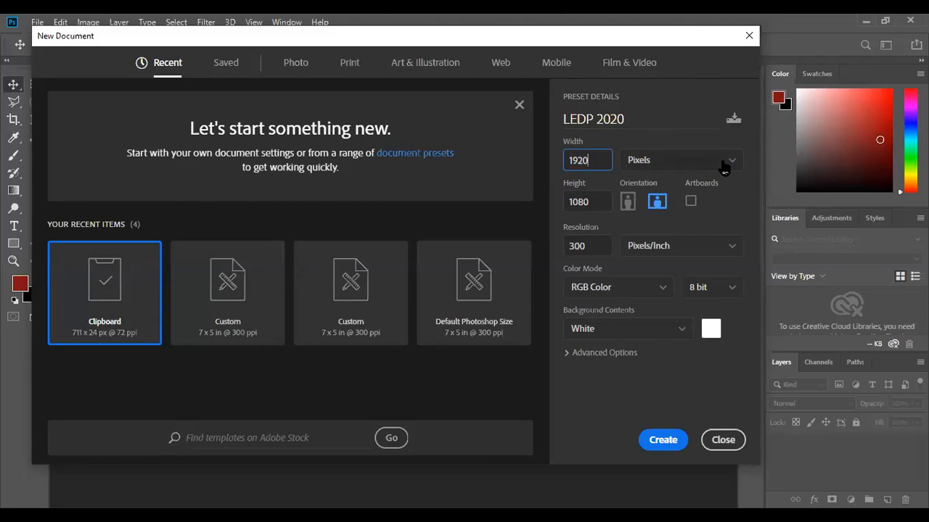
Keep the width unit as Pixels and set the resolution to 72 pixels/inch.
{"action": "left_click", "coordinate": [724, 164]}
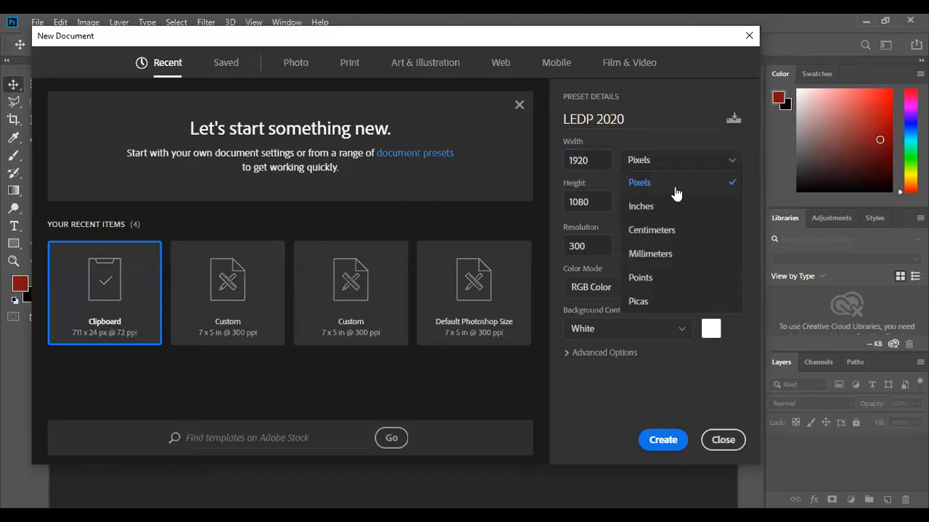
{"action": "left_click", "coordinate": [674, 191]}
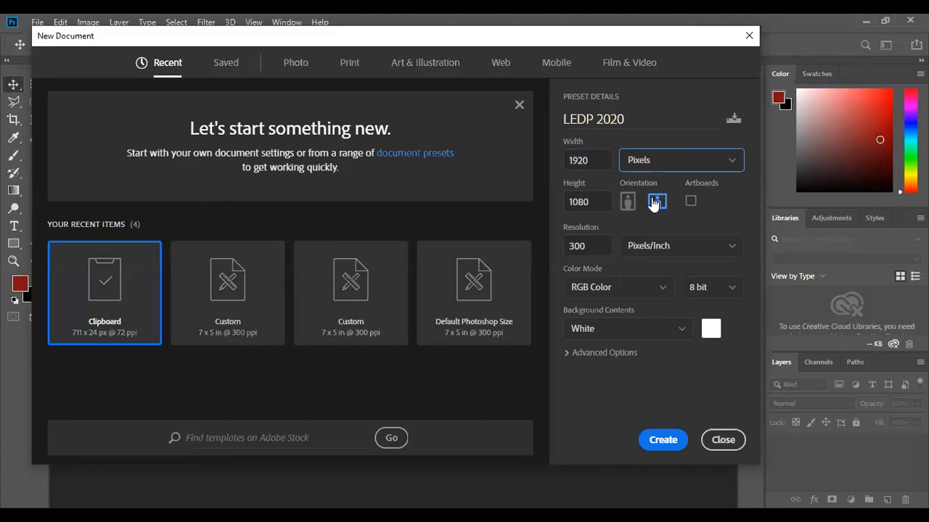
{"action": "double_click", "coordinate": [591, 247]}
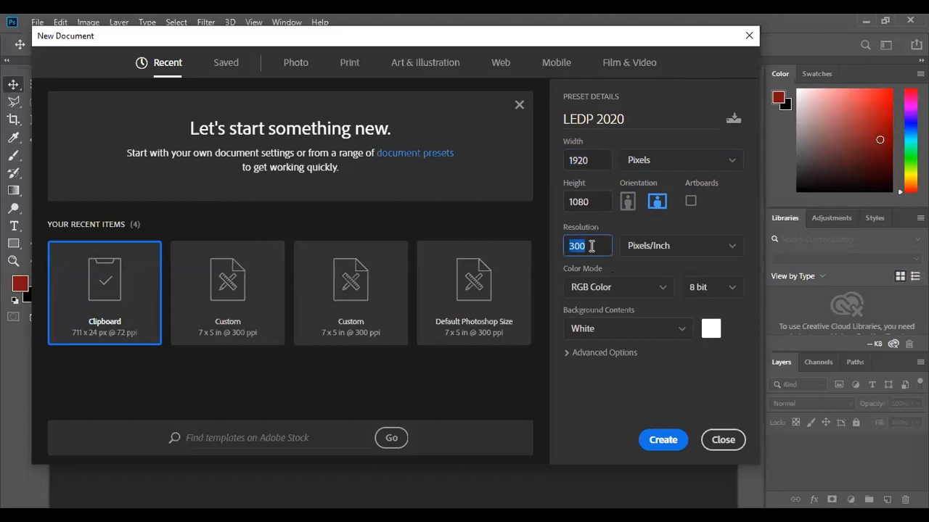
{"action": "left_click", "coordinate": [585, 250]}
{"action": "double_click", "coordinate": [586, 244]}
Set the background contents to a custom olive color 566d06 and create the 1920 × 1080 document.
{"action": "left_click", "coordinate": [682, 331]}
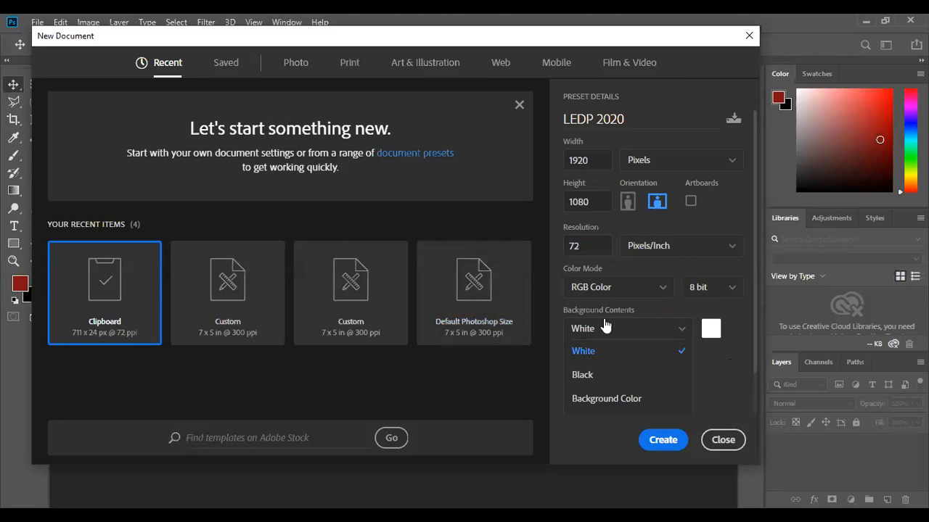
{"action": "left_click", "coordinate": [582, 376]}
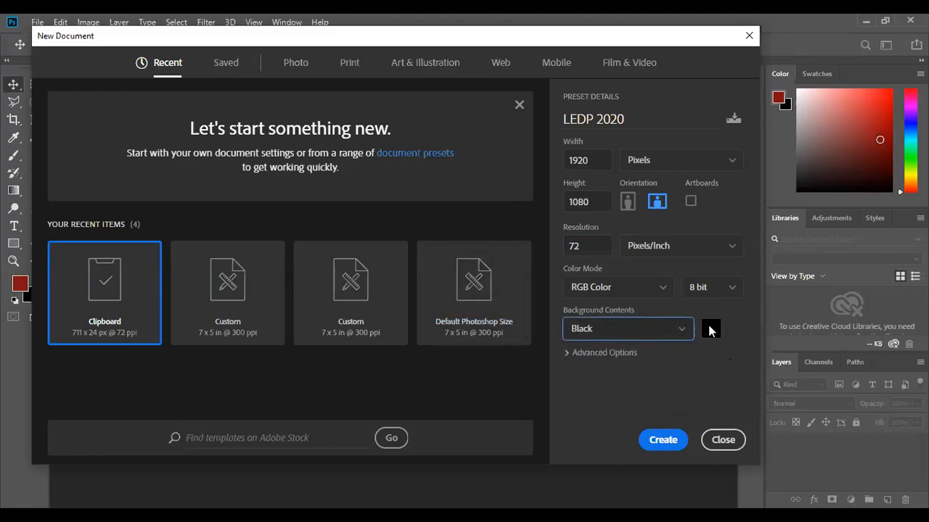
{"action": "left_click", "coordinate": [711, 329]}
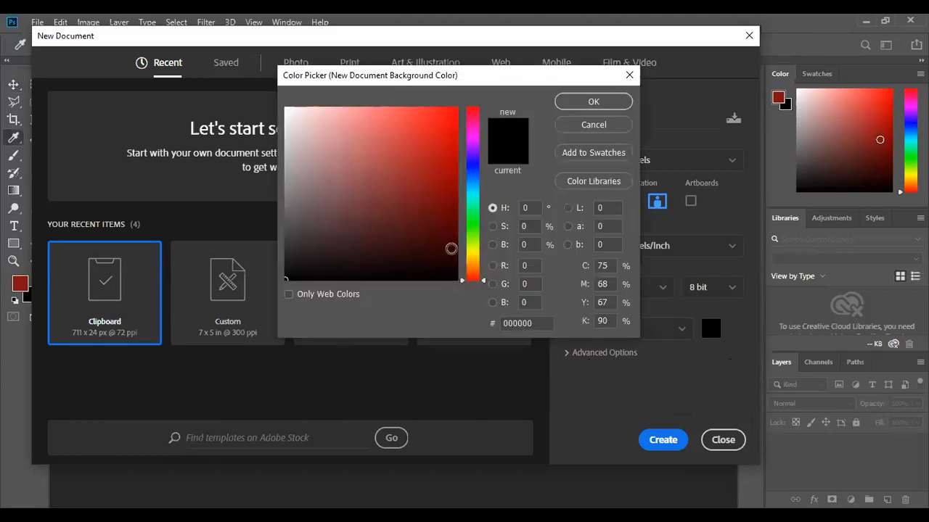
{"action": "left_click", "coordinate": [468, 245]}
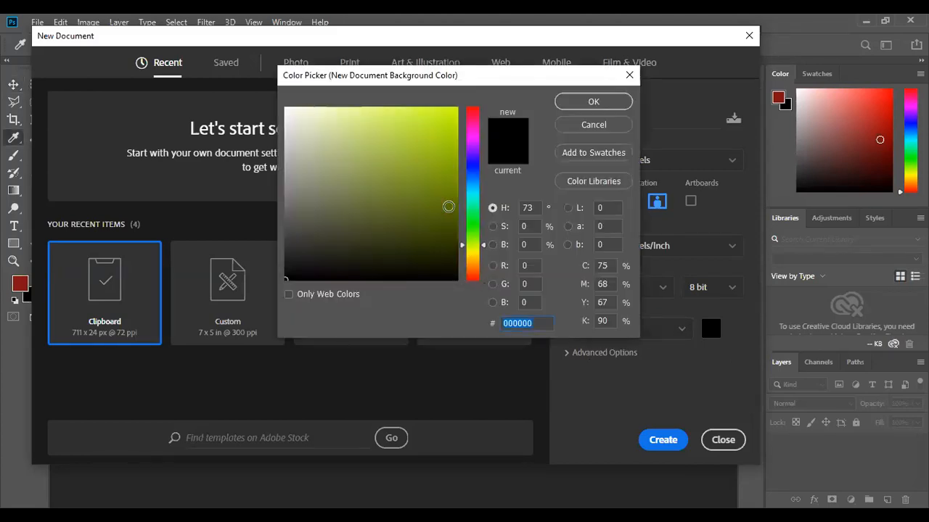
{"action": "left_click", "coordinate": [447, 206]}
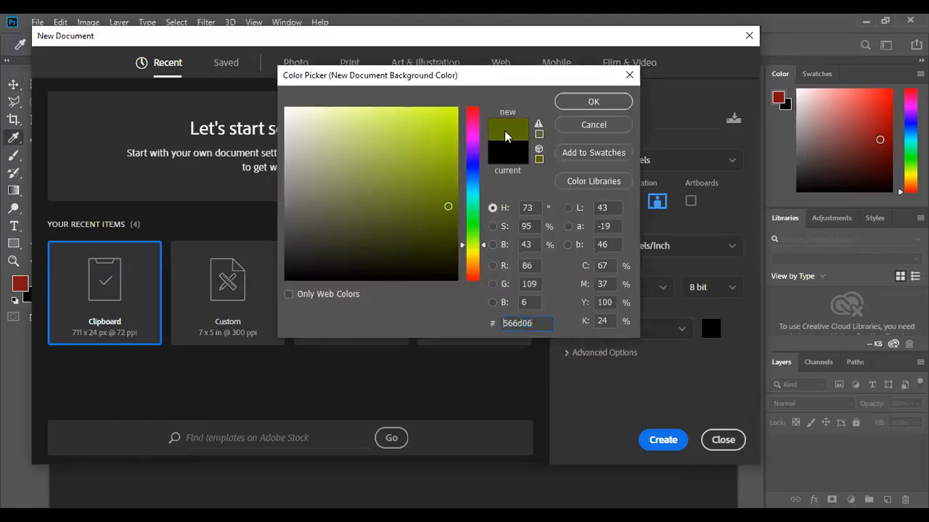
{"action": "left_click", "coordinate": [595, 105]}
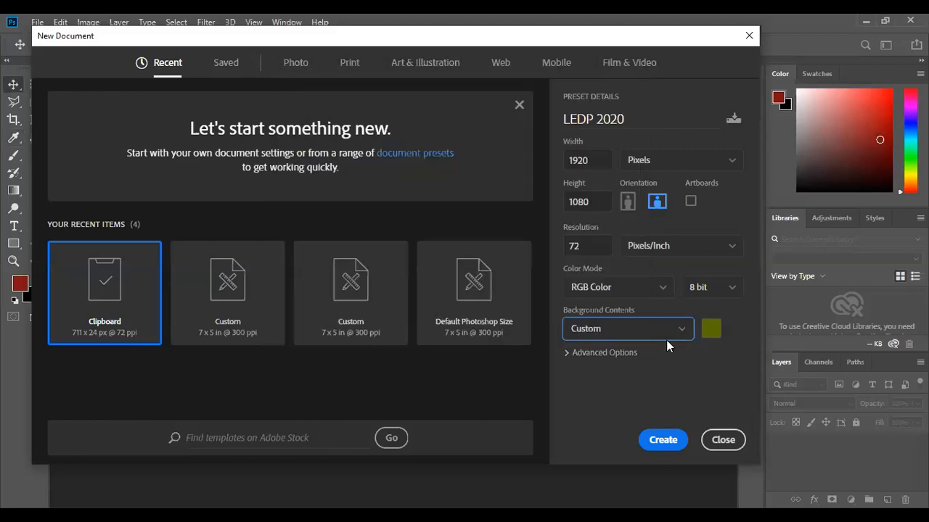
{"action": "left_click", "coordinate": [663, 440]}
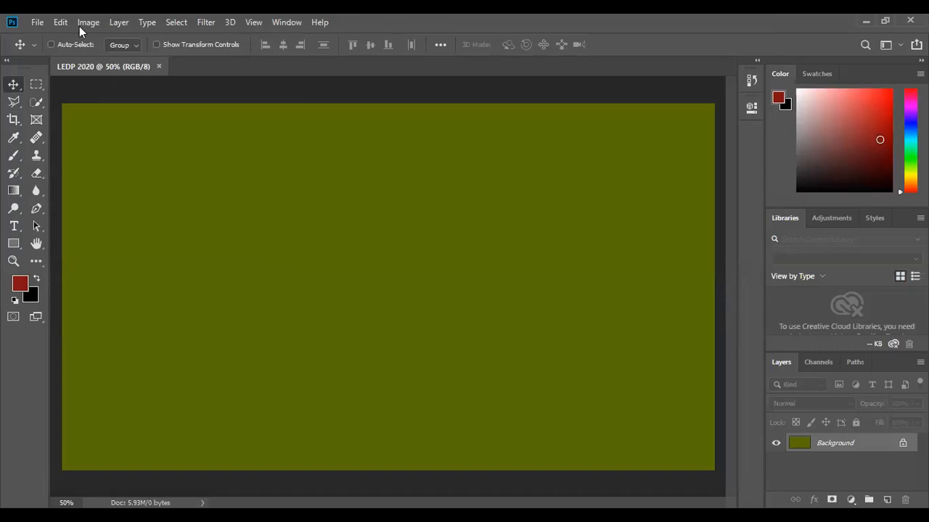
{"action": "left_click", "coordinate": [36, 22]}
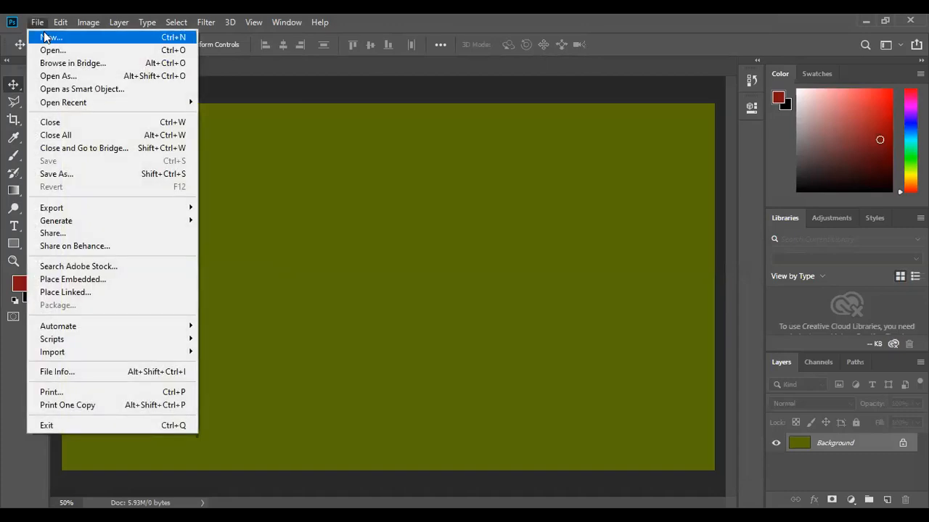
{"action": "left_click", "coordinate": [45, 36]}
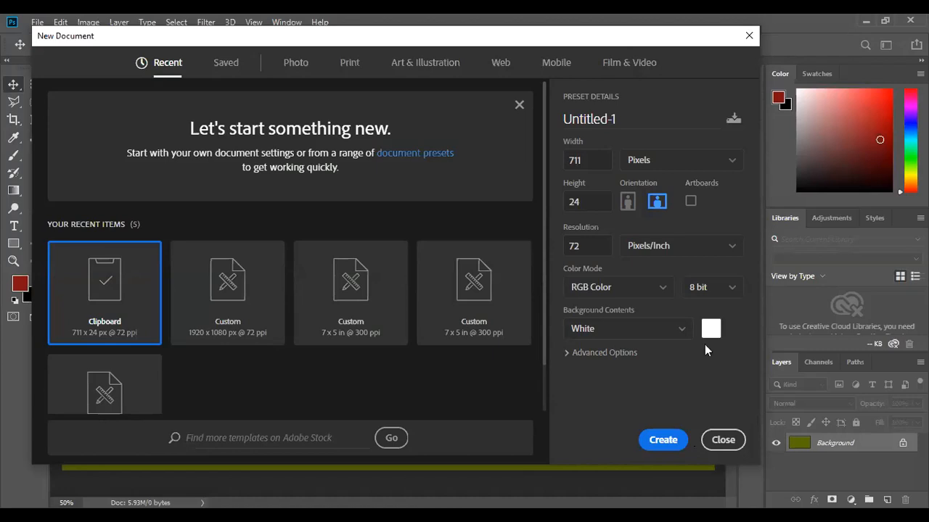
{"action": "left_click", "coordinate": [729, 440]}
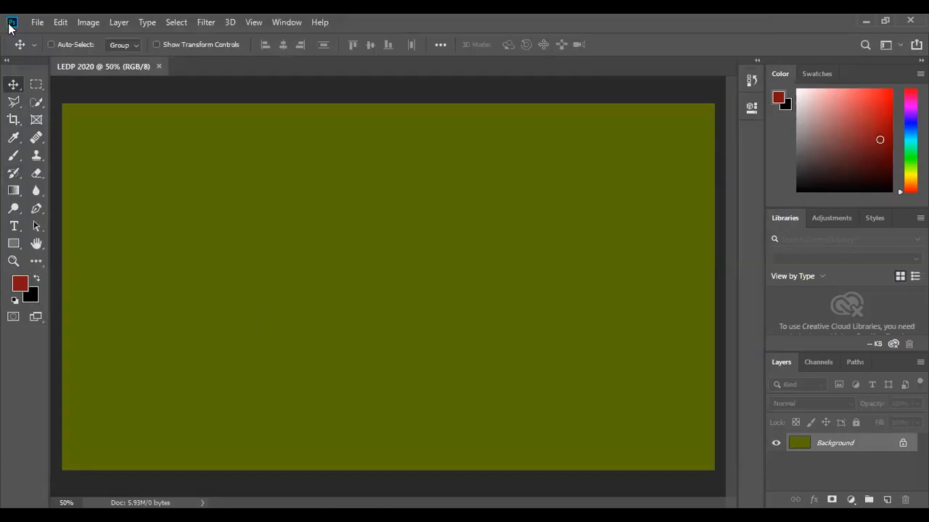
Create a new 711 × 24 px document with a White background.
{"action": "left_click", "coordinate": [37, 23]}
{"action": "left_click", "coordinate": [45, 40]}
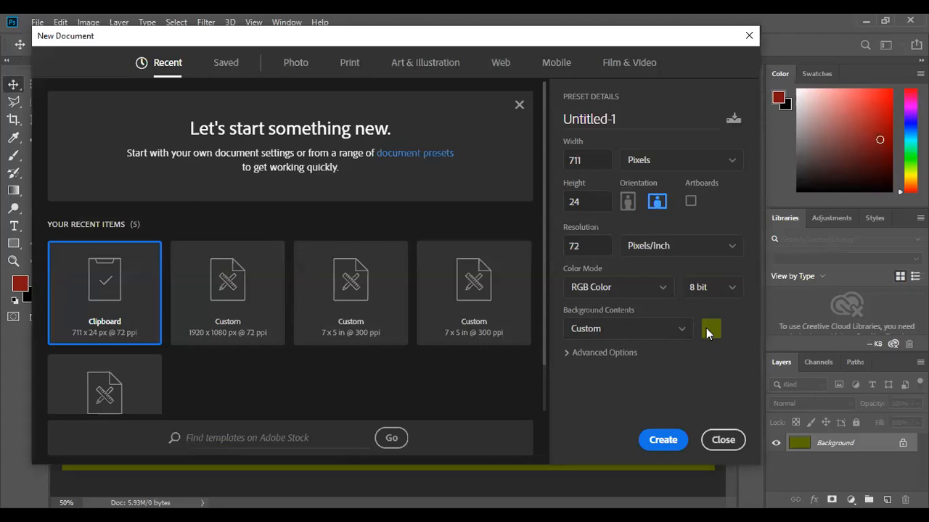
{"action": "left_click", "coordinate": [682, 329]}
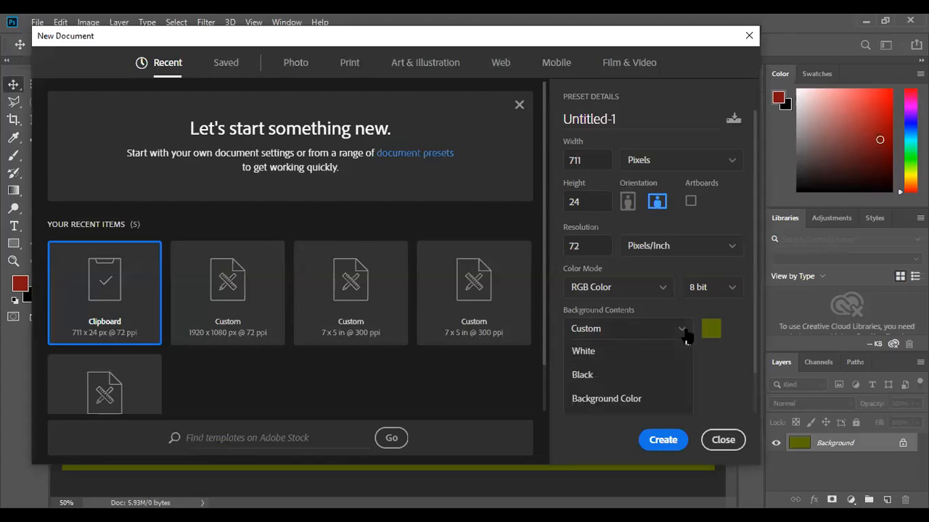
{"action": "left_click", "coordinate": [621, 354]}
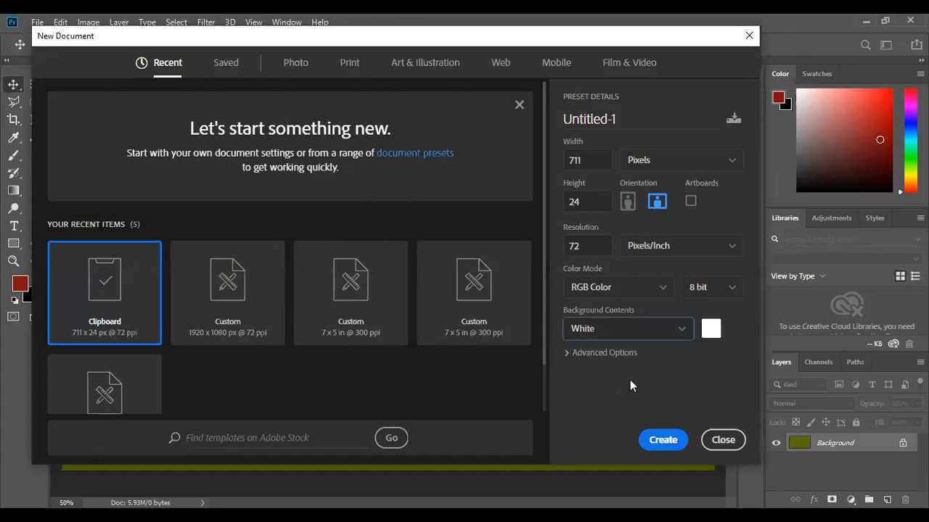
{"action": "left_click", "coordinate": [662, 440]}
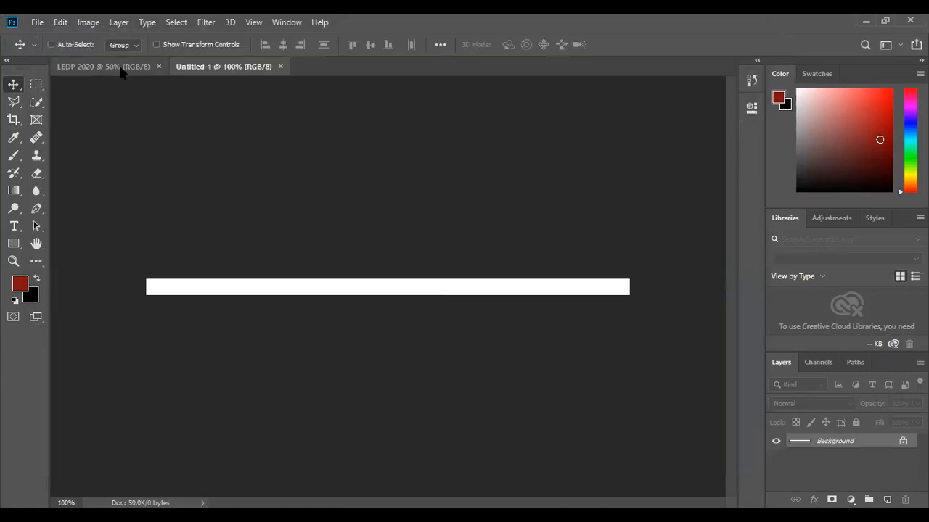
Create a new document 711 px wide and 700 px high with the custom olive background.
{"action": "left_click", "coordinate": [37, 23]}
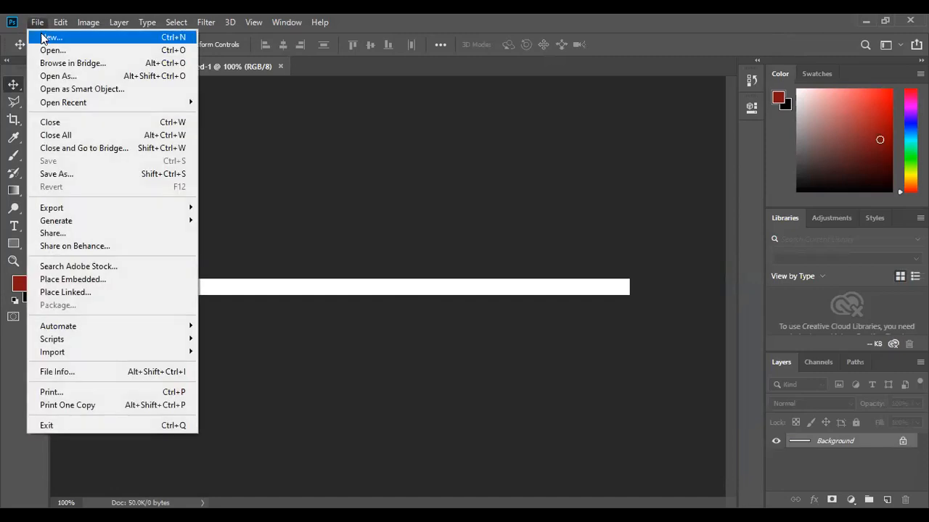
{"action": "left_click", "coordinate": [41, 37]}
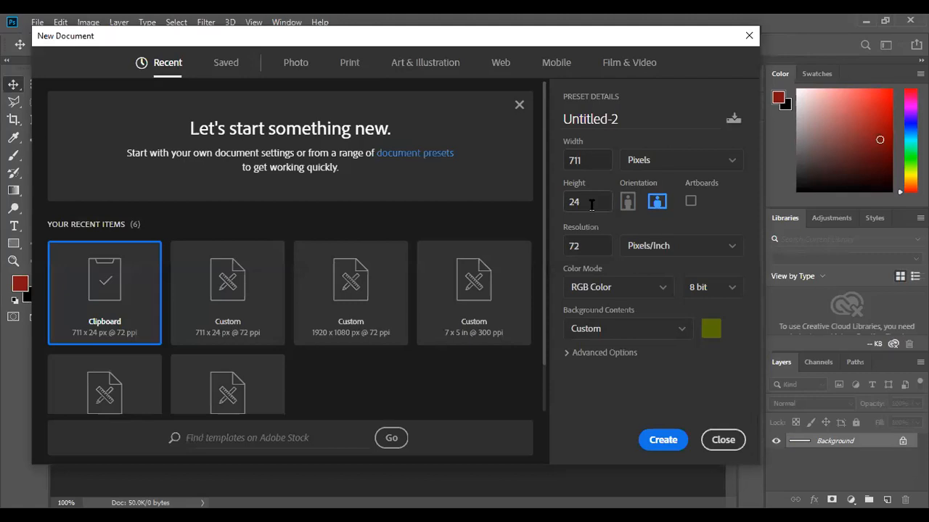
{"action": "left_click", "coordinate": [588, 202]}
{"action": "type", "text": "700"}
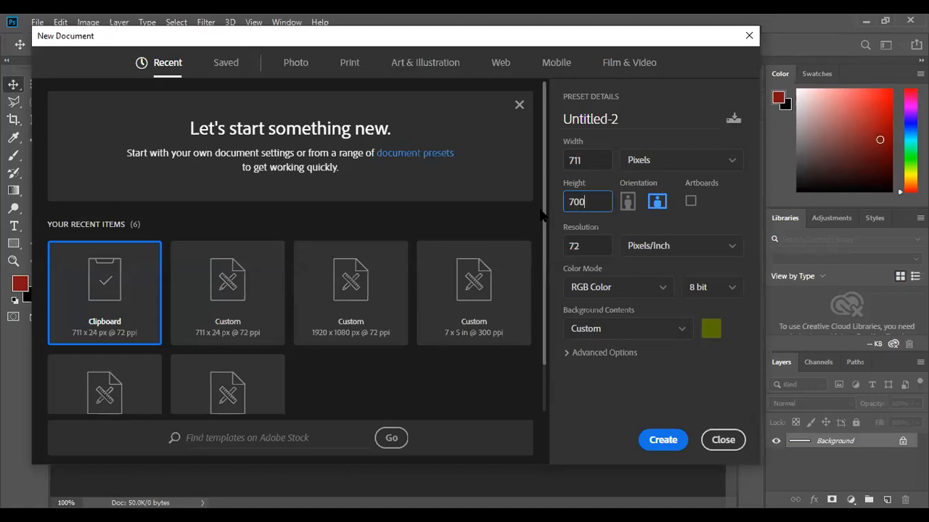
{"action": "left_click", "coordinate": [665, 440]}
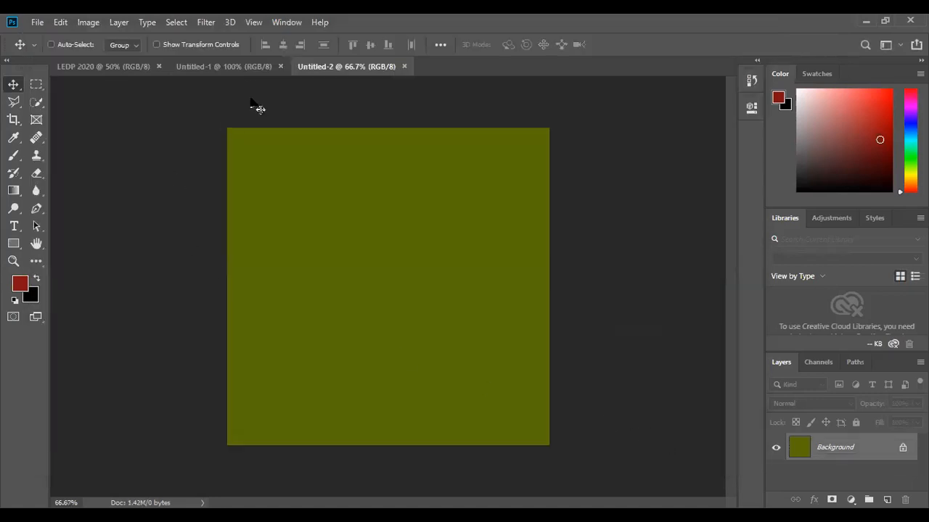
Switch to the Untitled-1 document and close it.
{"action": "left_click", "coordinate": [242, 66]}
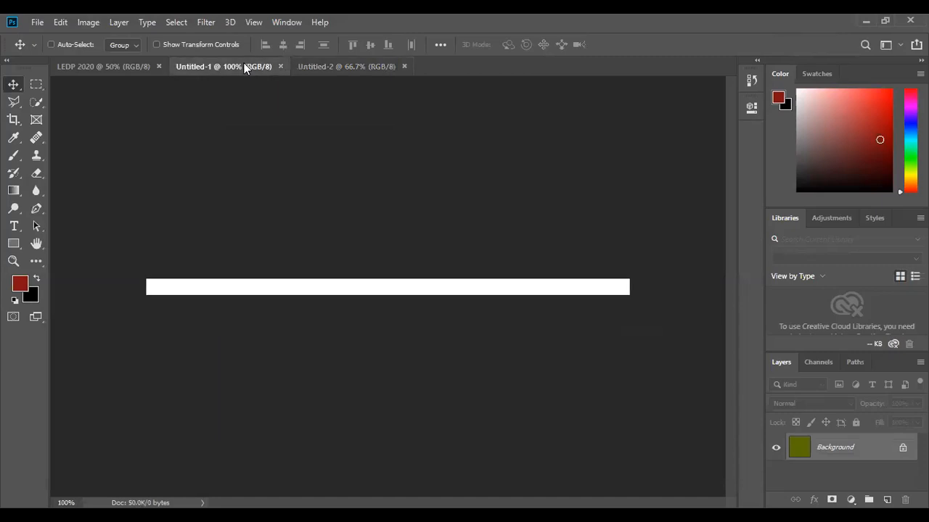
{"action": "left_click", "coordinate": [281, 66]}
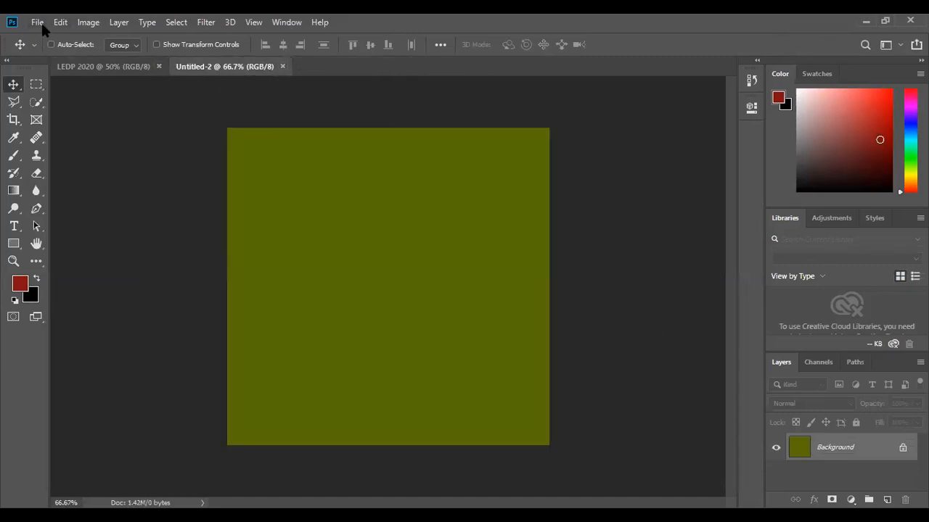
Create a new document from the recent 711 × 700 px preset with a White background.
{"action": "left_click", "coordinate": [41, 21]}
{"action": "left_click", "coordinate": [42, 35]}
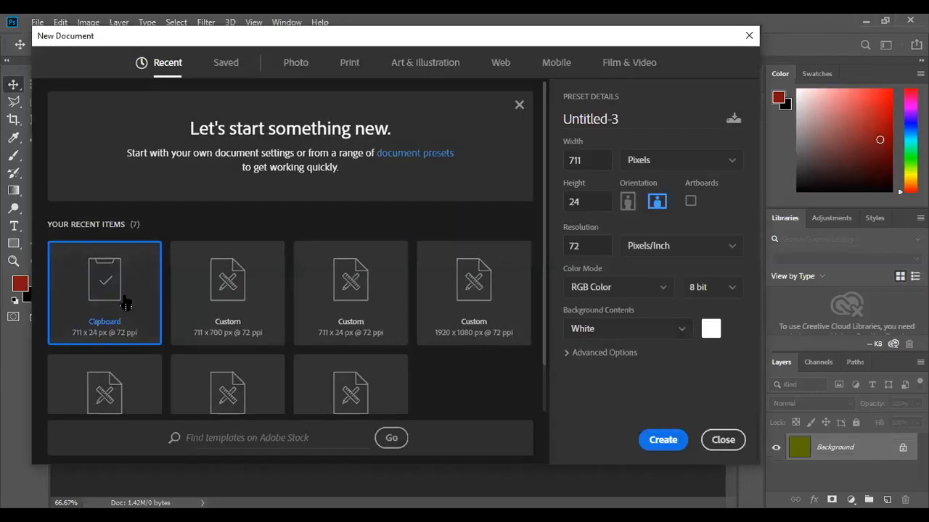
{"action": "left_click", "coordinate": [218, 304]}
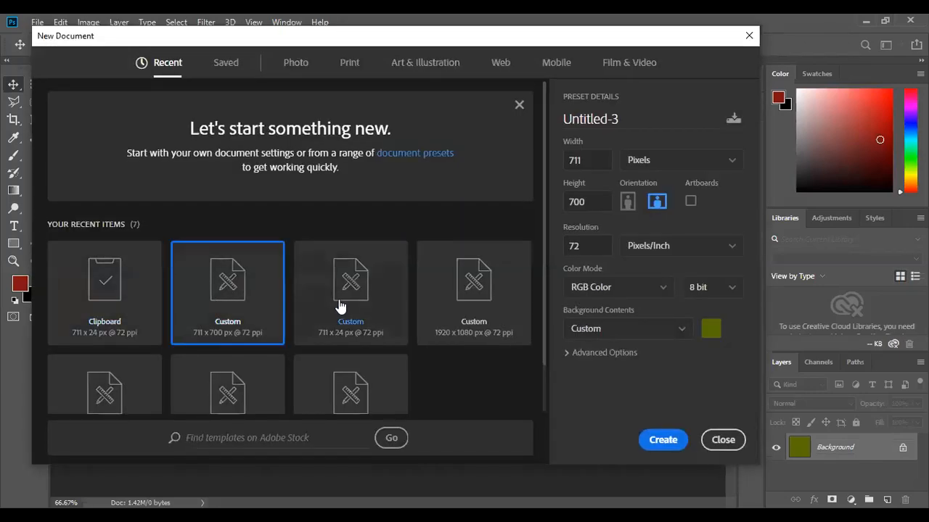
{"action": "left_click", "coordinate": [659, 331]}
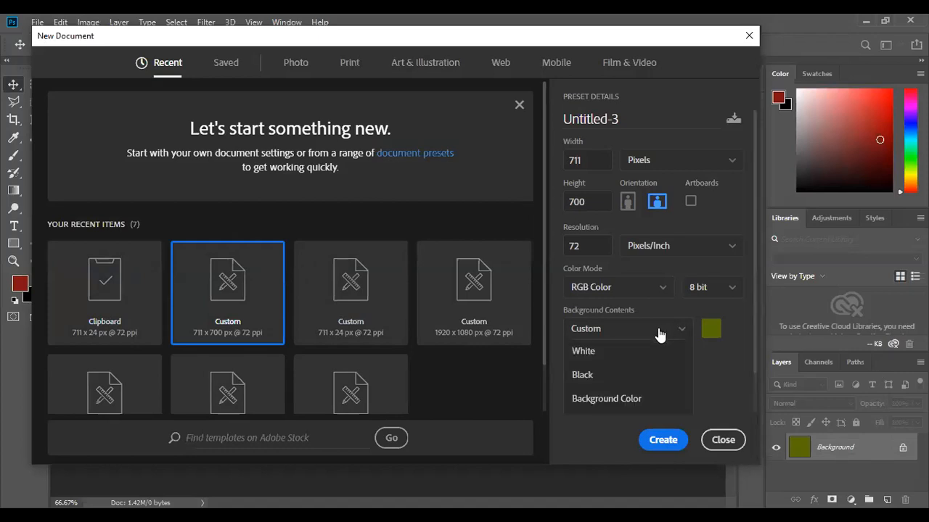
{"action": "left_click", "coordinate": [622, 350]}
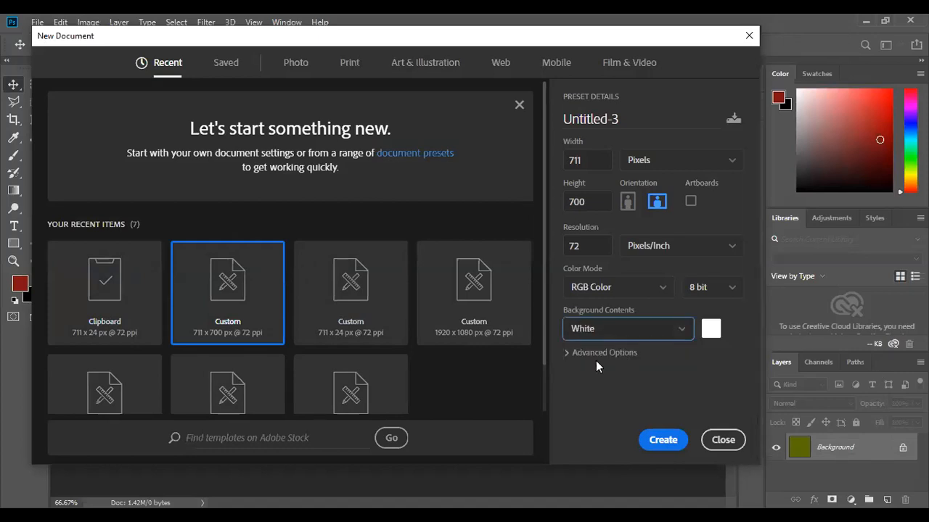
{"action": "left_click", "coordinate": [662, 440]}
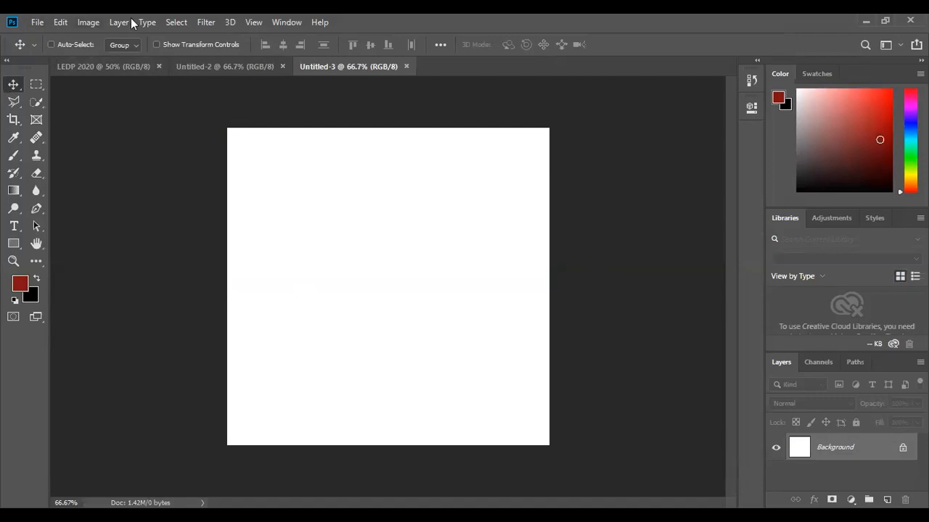
{"action": "left_click", "coordinate": [287, 22]}
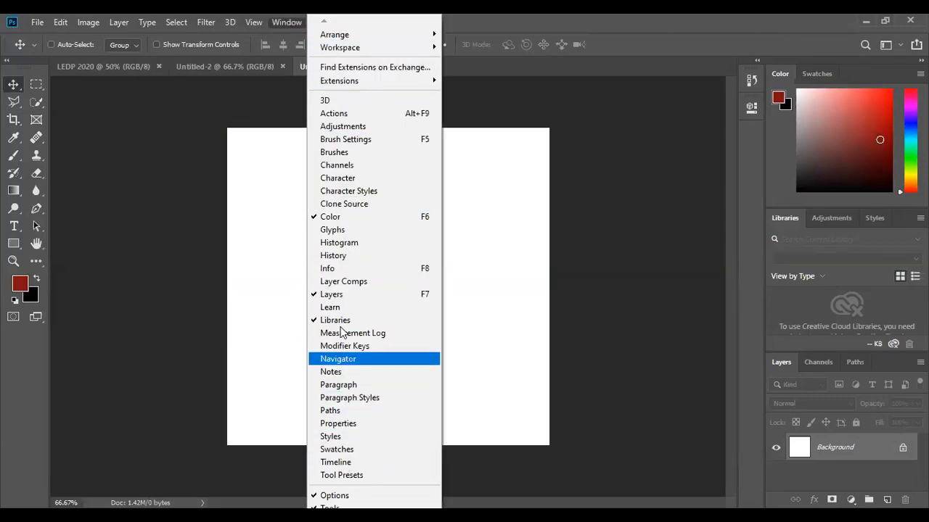
{"action": "mouse_move", "coordinate": [355, 42]}
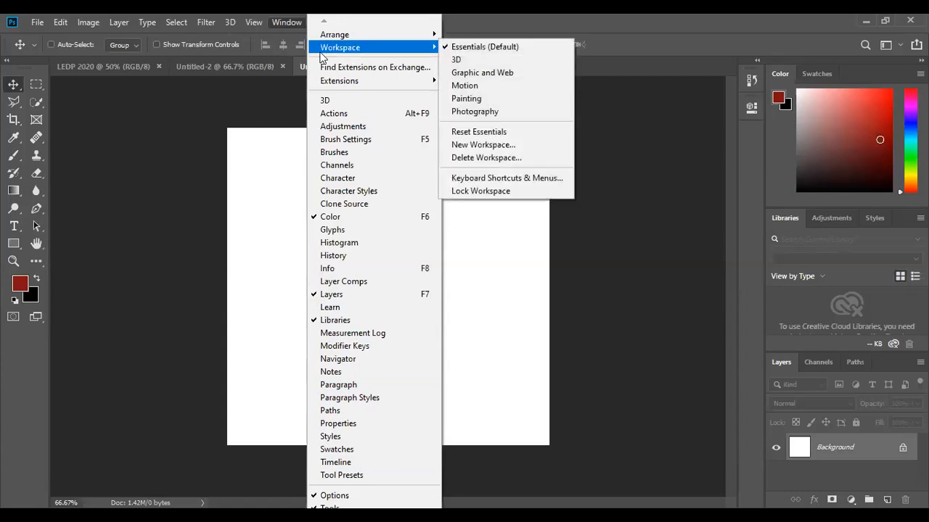
{"action": "left_click", "coordinate": [252, 110]}
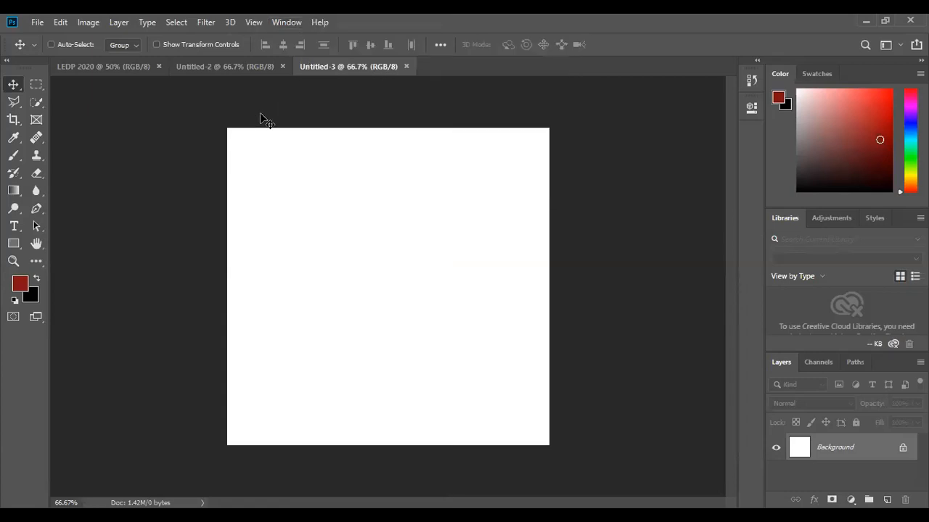
{"action": "left_click", "coordinate": [286, 22]}
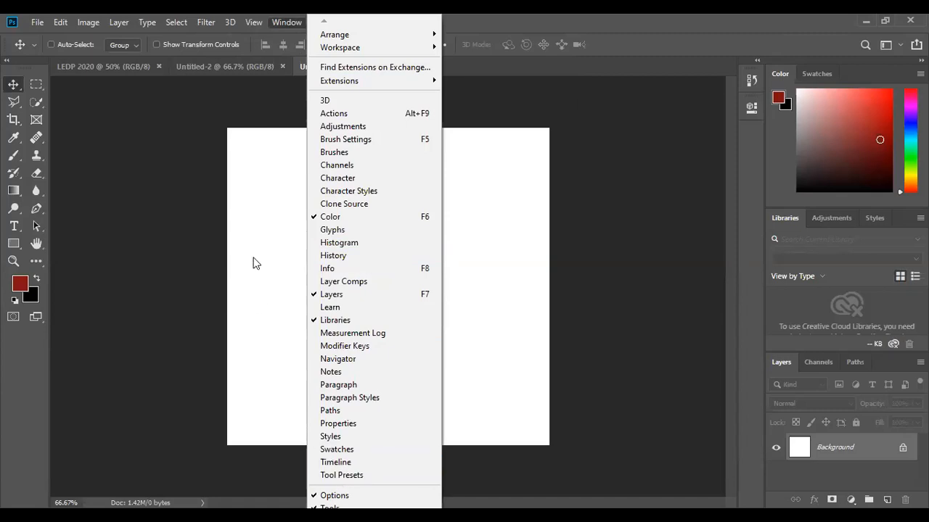
{"action": "left_click", "coordinate": [271, 105]}
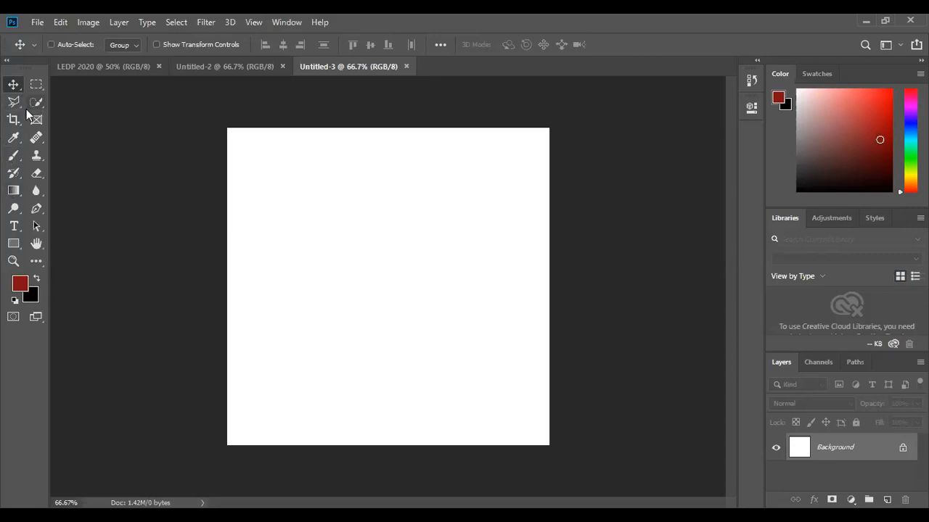
Add the text "BREAK TIME" with the Type tool in the upper left area of the canvas.
{"action": "left_click", "coordinate": [15, 226]}
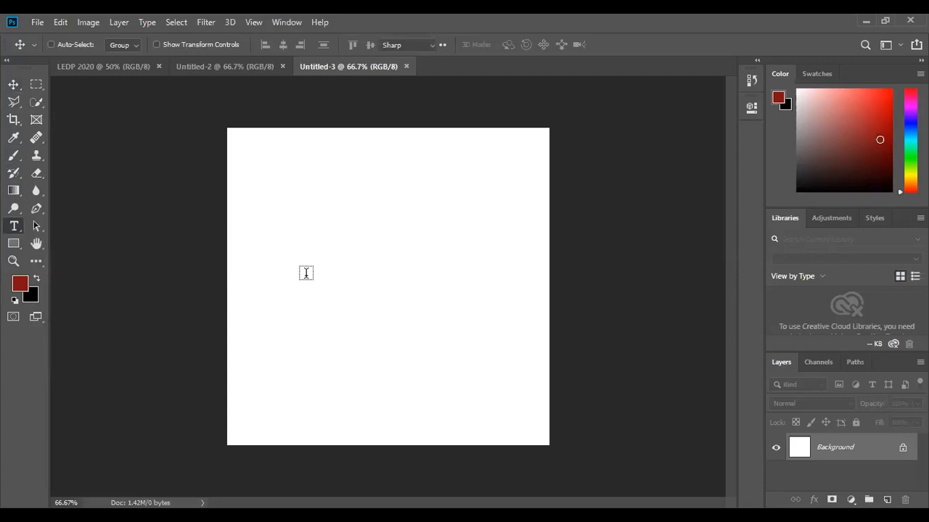
{"action": "left_click", "coordinate": [281, 243]}
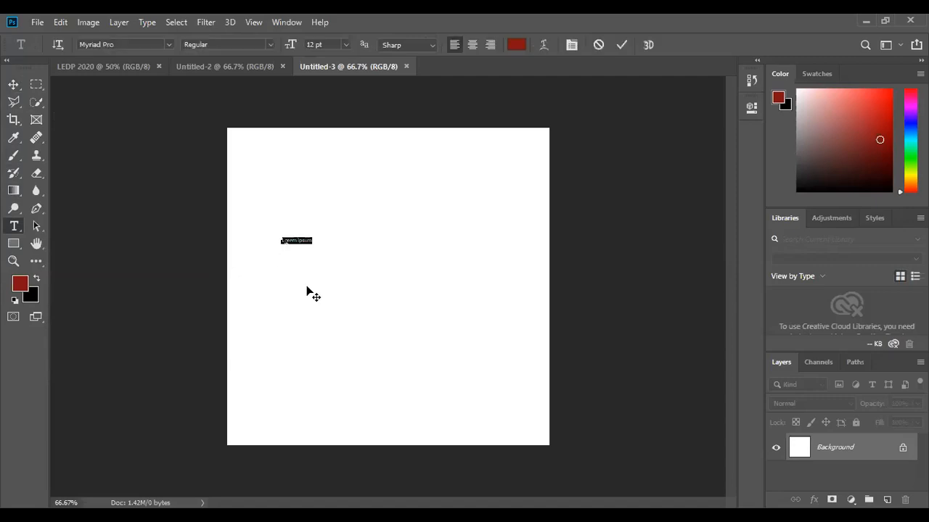
{"action": "key", "text": "BackSpace"}
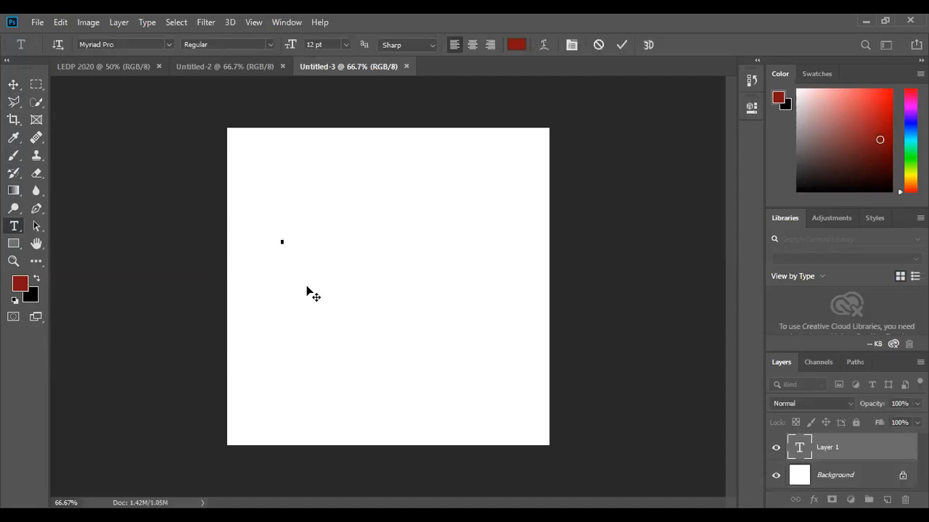
{"action": "type", "text": "BREAKTIME"}
{"action": "left_click", "coordinate": [13, 84]}
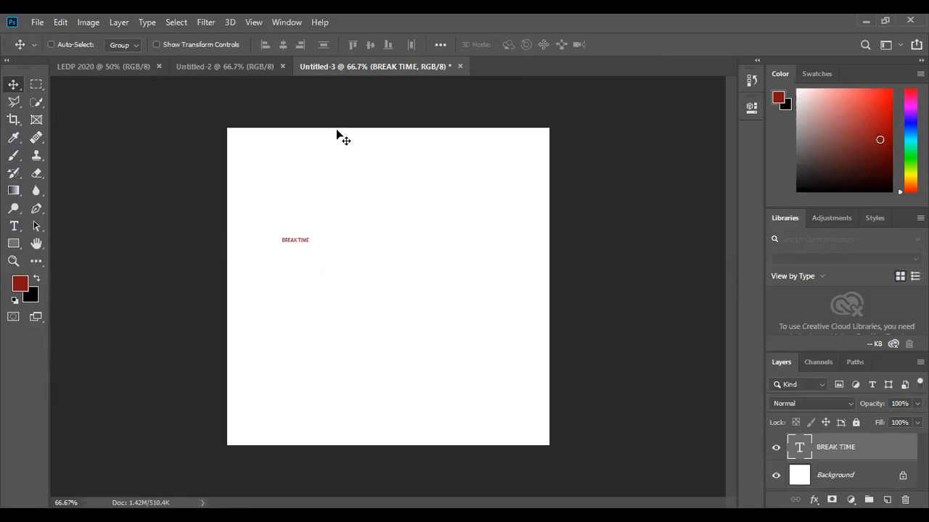
Move the BREAK TIME text toward the middle of the canvas.
{"action": "key", "text": "ctrl+plus"}
{"action": "key", "text": "ctrl+plus"}
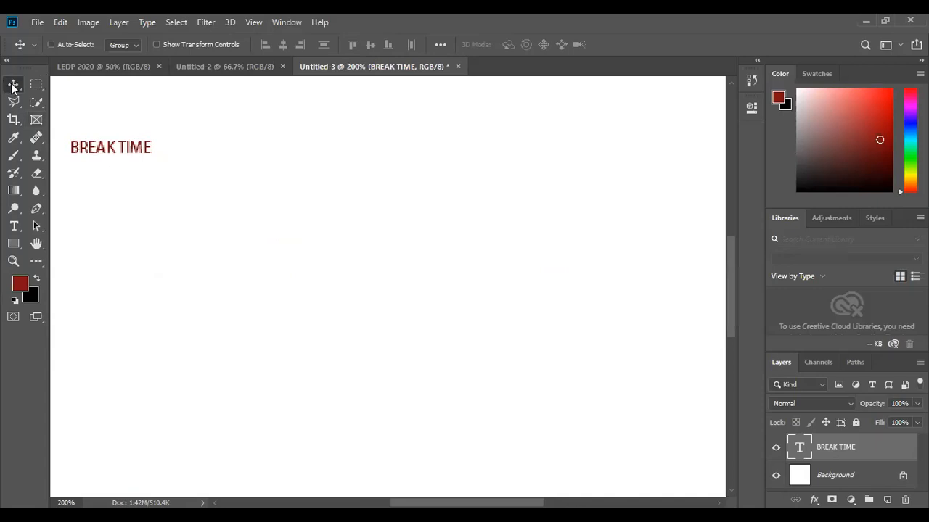
{"action": "left_click_drag", "start_coordinate": [159, 158], "coordinate": [383, 264]}
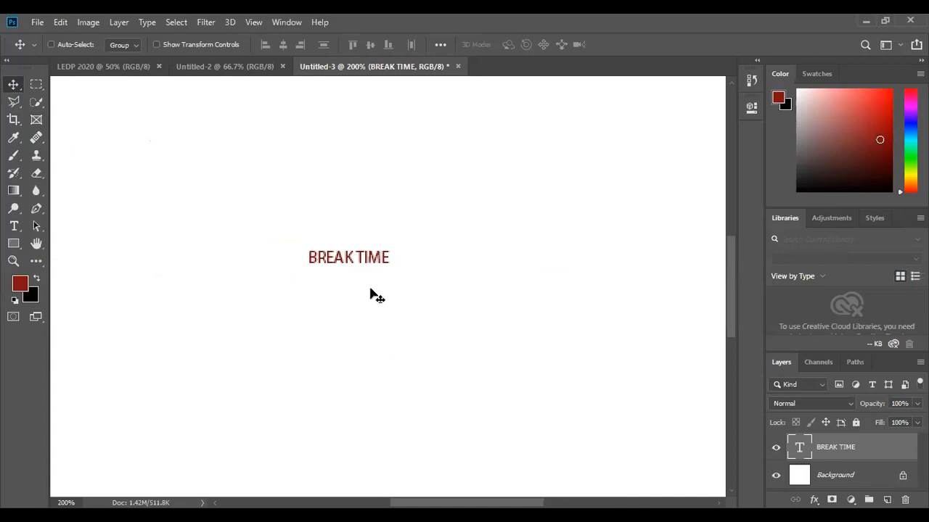
Free-transform the BREAK TIME text to enlarge it across most of the canvas width, reposition it, and commit.
{"action": "key", "text": "ctrl+t"}
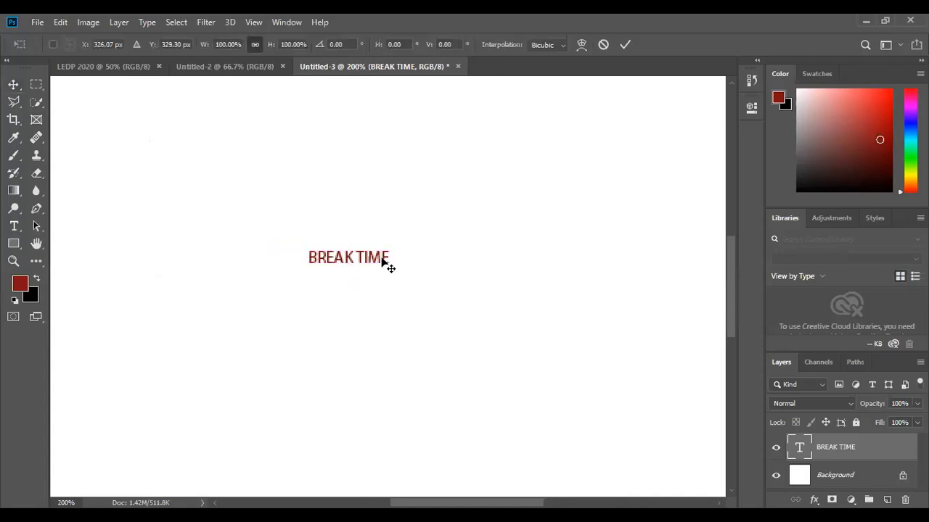
{"action": "left_click_drag", "start_coordinate": [391, 267], "coordinate": [548, 290]}
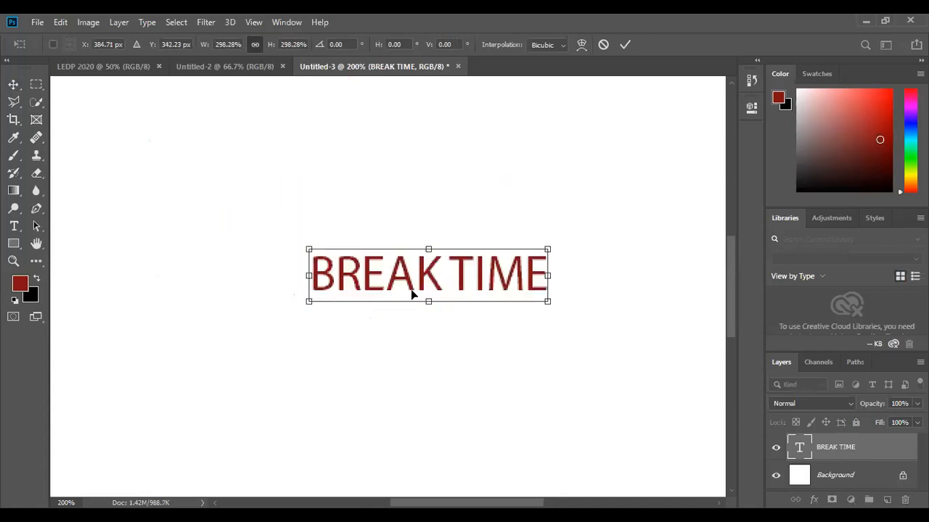
{"action": "key", "text": "ctrl+minus"}
{"action": "key", "text": "ctrl+minus"}
{"action": "key", "text": "ctrl+minus"}
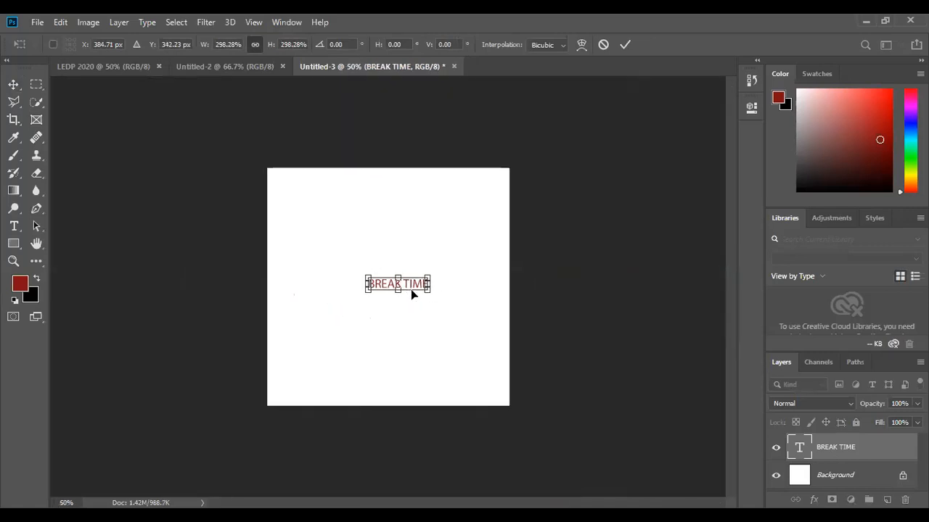
{"action": "left_click_drag", "start_coordinate": [433, 291], "coordinate": [509, 333]}
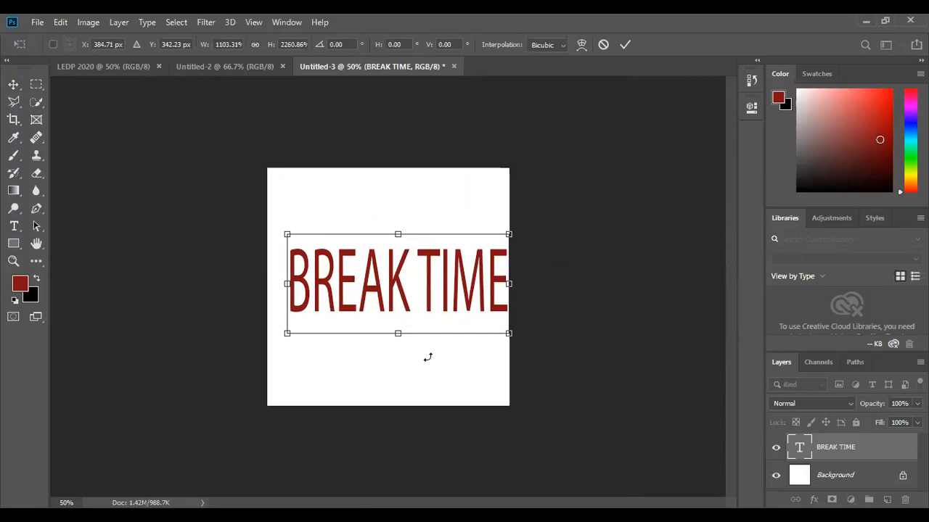
{"action": "mouse_move", "coordinate": [379, 277]}
{"action": "left_mouse_down"}
{"action": "mouse_move", "coordinate": [360, 275]}
{"action": "mouse_move", "coordinate": [370, 270]}
{"action": "left_mouse_up"}
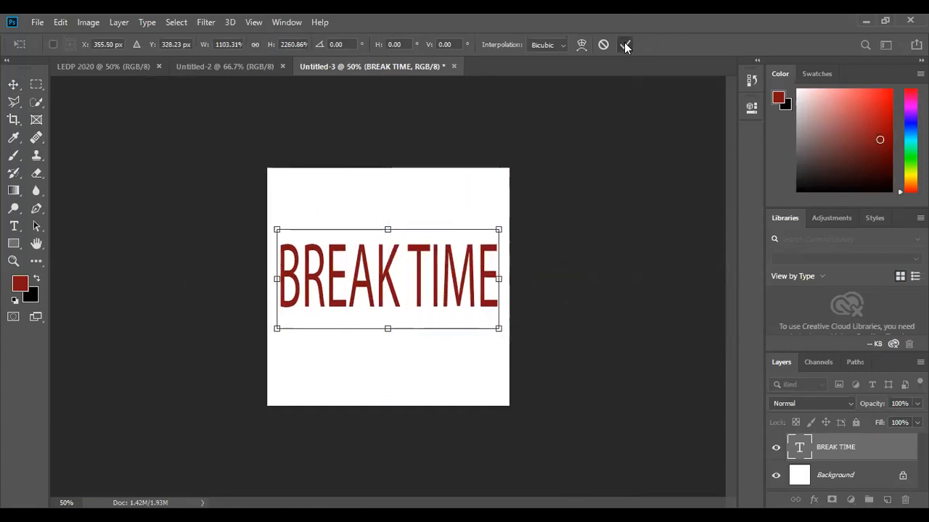
{"action": "left_click", "coordinate": [626, 46]}
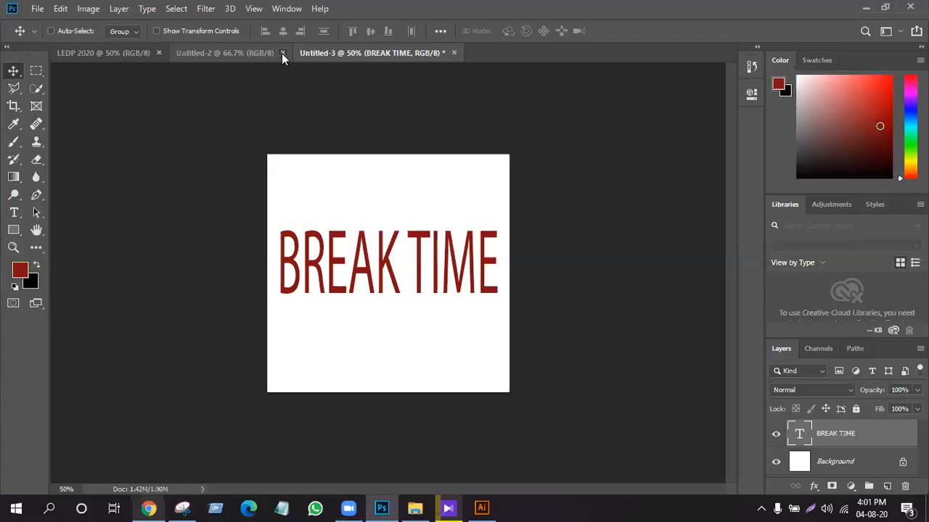
Close the Untitled-2 and LEDP 2020 documents, leaving only Untitled-3 open.
{"action": "left_click", "coordinate": [281, 53]}
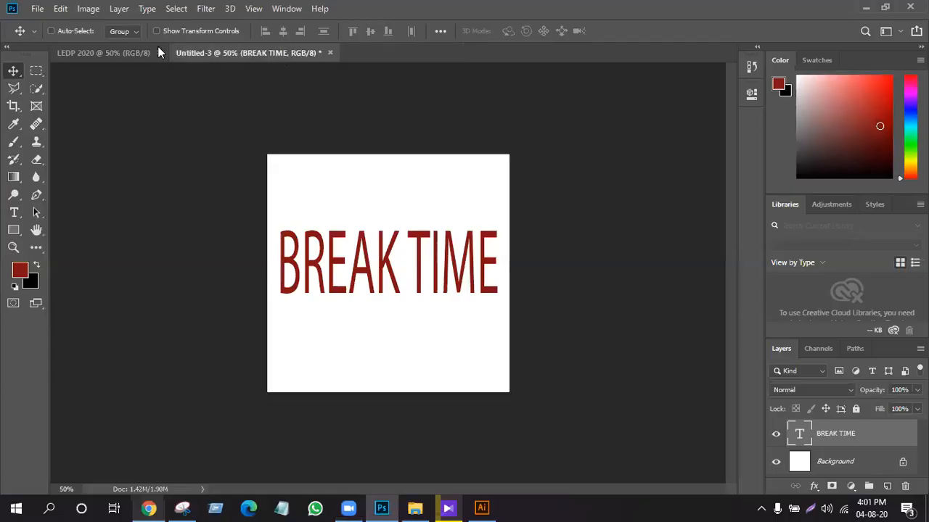
{"action": "left_click", "coordinate": [158, 53]}
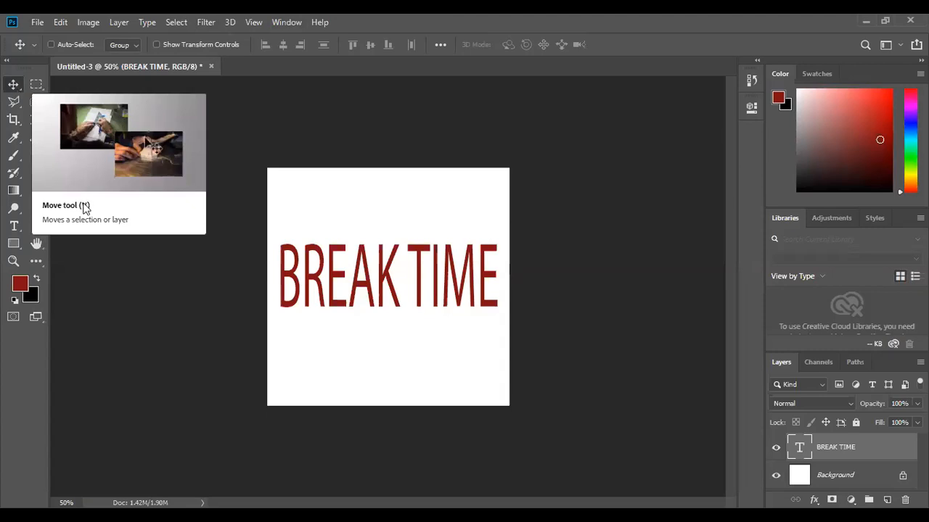
Delete the BREAK TIME text layer, confirming the deletion.
{"action": "right_click", "coordinate": [14, 88]}
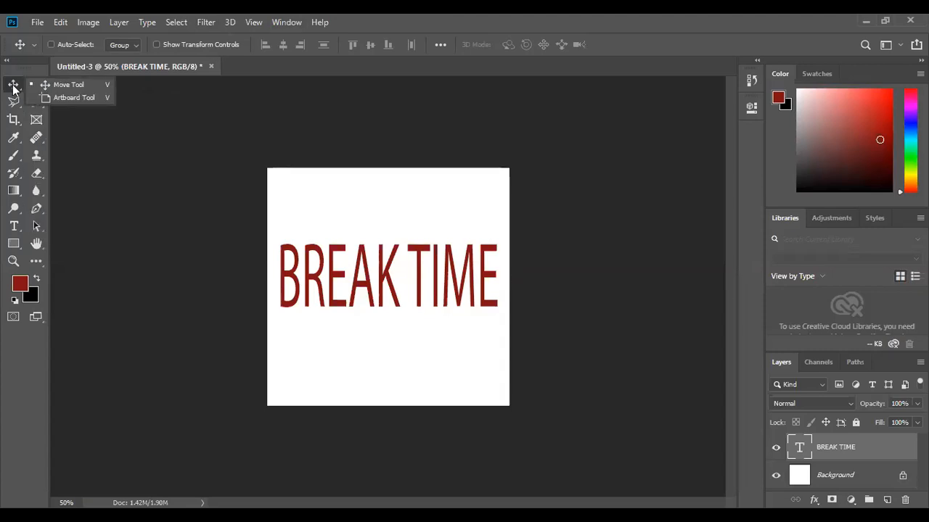
{"action": "left_click", "coordinate": [13, 88]}
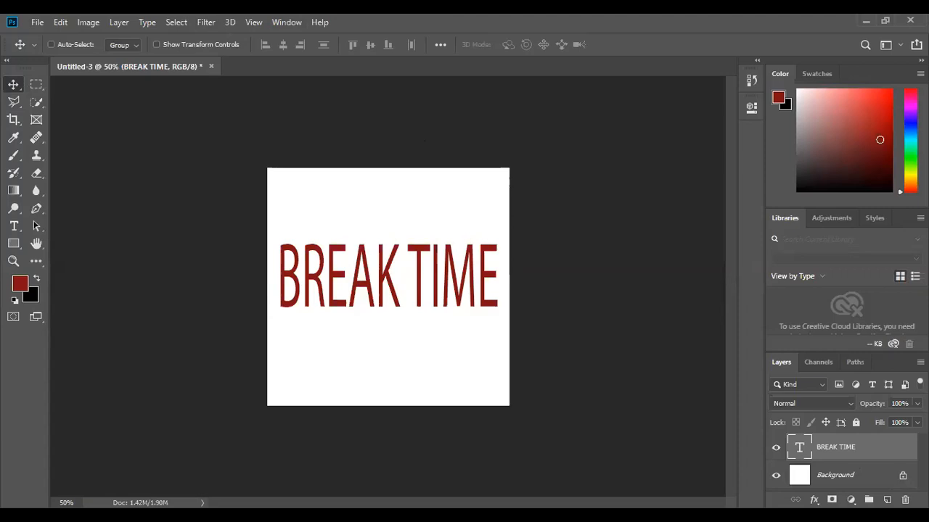
{"action": "key", "text": "Delete"}
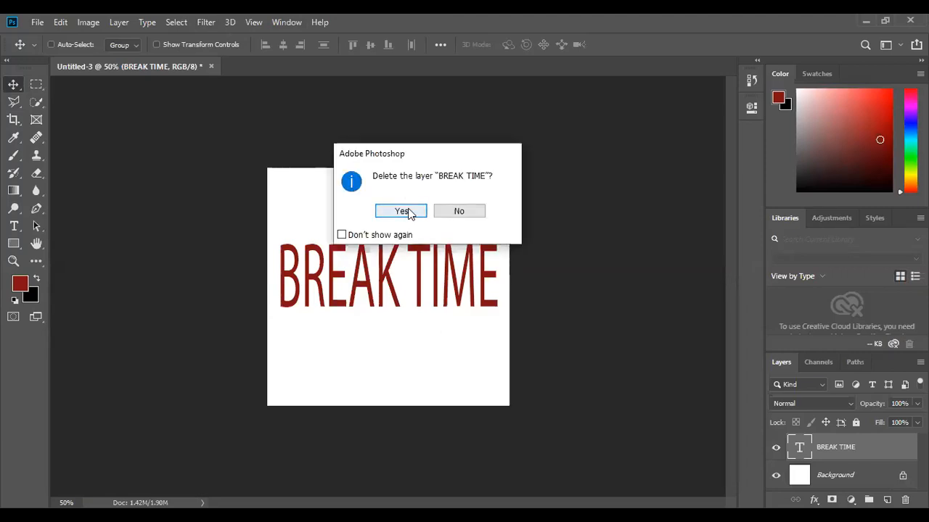
{"action": "left_click", "coordinate": [403, 208]}
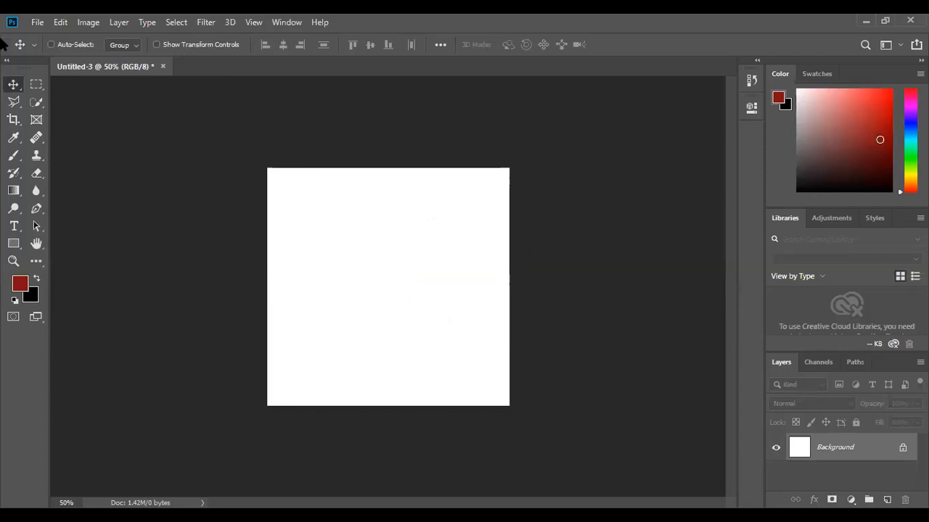
Draw a rectangular selection with the Rectangular Marquee tool in the upper right part of the canvas.
{"action": "right_click", "coordinate": [32, 84]}
{"action": "left_click", "coordinate": [14, 87]}
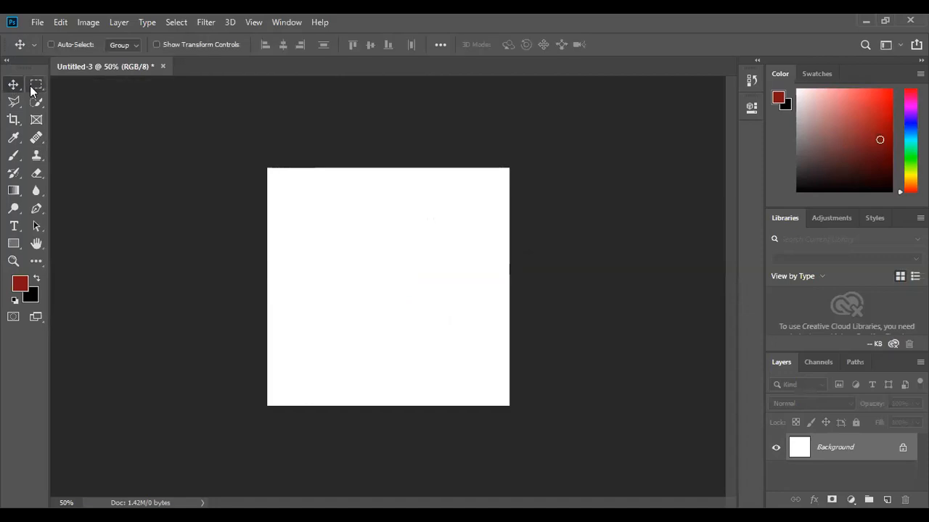
{"action": "right_click", "coordinate": [32, 87]}
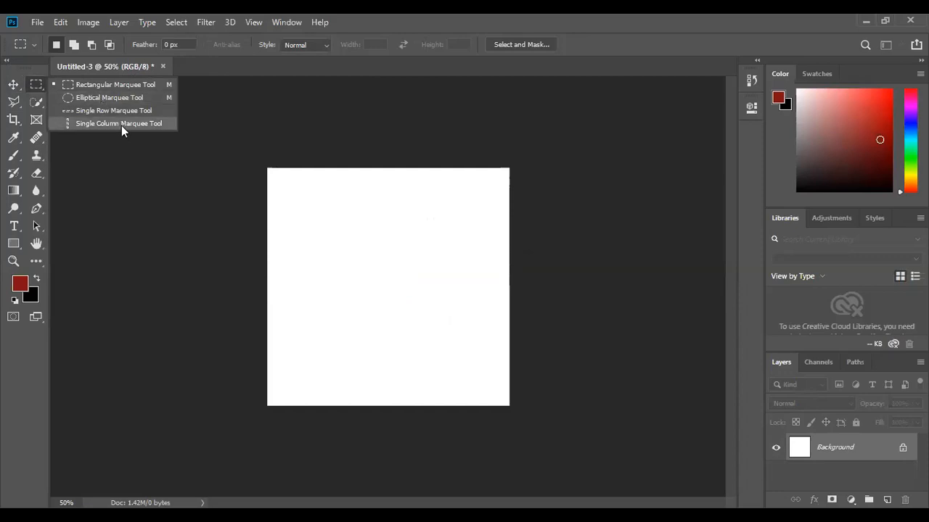
{"action": "left_click", "coordinate": [102, 88]}
{"action": "left_click_drag", "start_coordinate": [312, 194], "coordinate": [491, 317]}
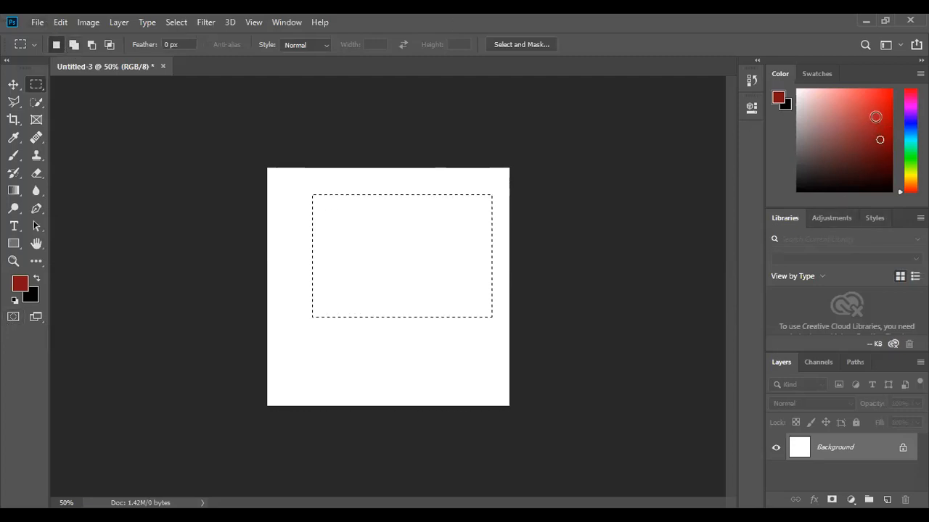
Pick a dark brownish-red foreground colour from the colour field.
{"action": "left_click", "coordinate": [884, 108]}
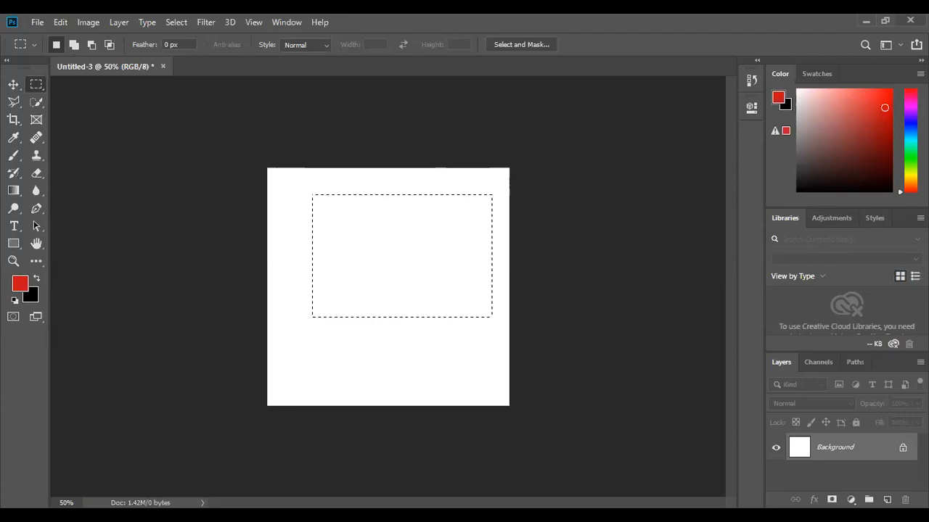
{"action": "left_click", "coordinate": [881, 123]}
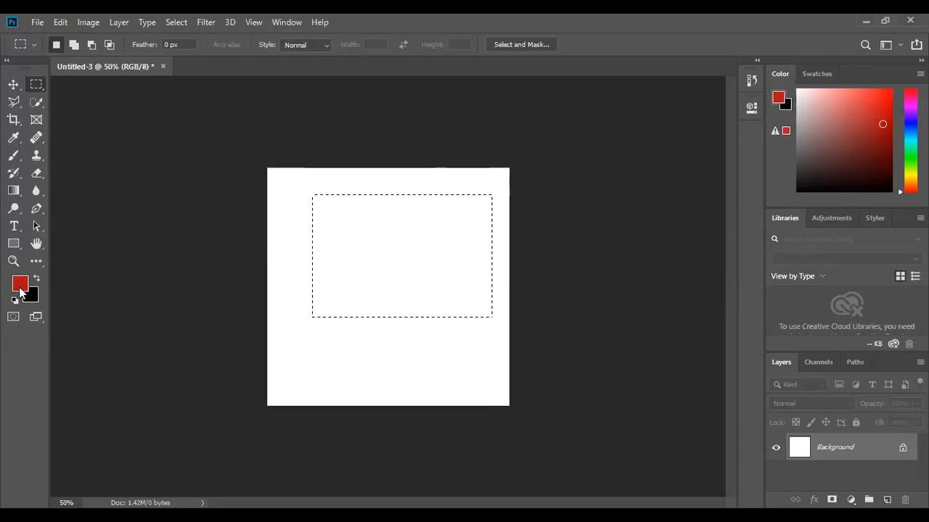
{"action": "left_click", "coordinate": [826, 150]}
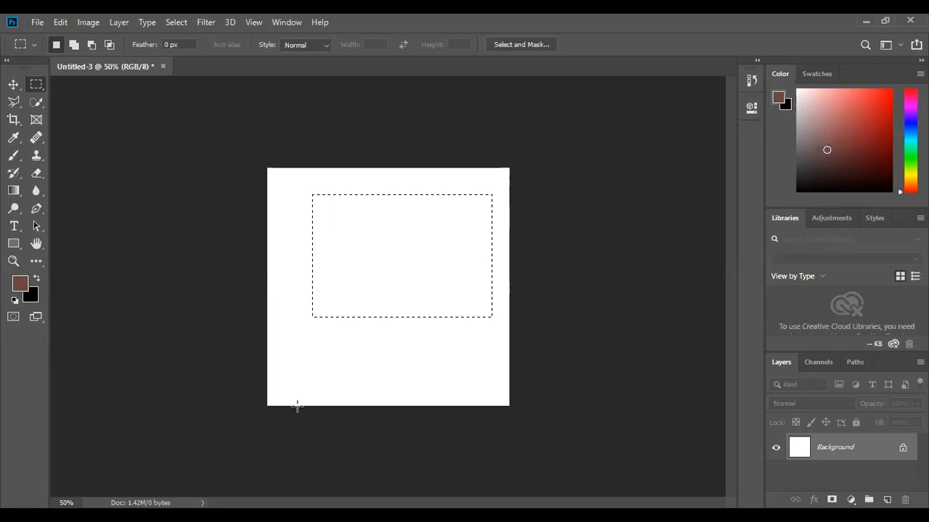
Deselect and redraw the same rectangular selection in the upper right part of the canvas.
{"action": "key", "text": "ctrl+d"}
{"action": "left_click_drag", "start_coordinate": [312, 195], "coordinate": [492, 317]}
Set the foreground colour to hex 136d87 in the Color Picker.
{"action": "left_click", "coordinate": [20, 285]}
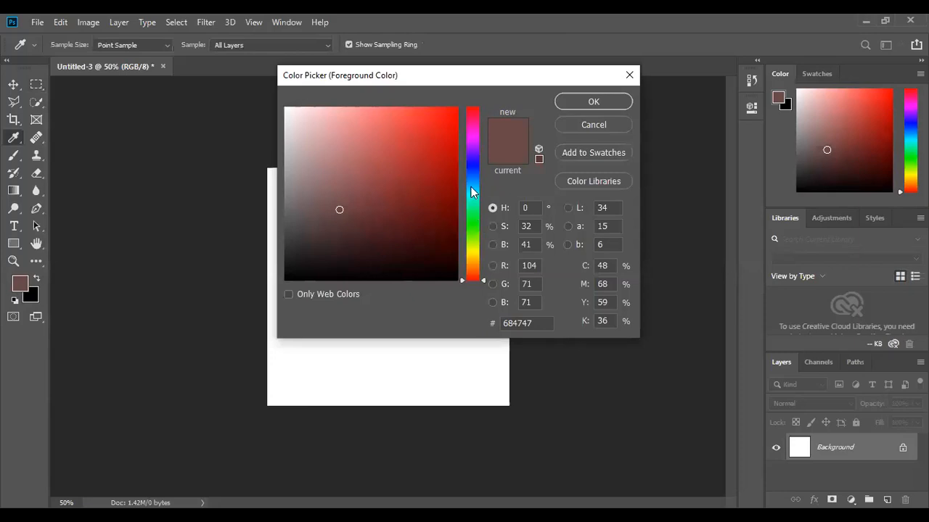
{"action": "type", "text": "136d87"}
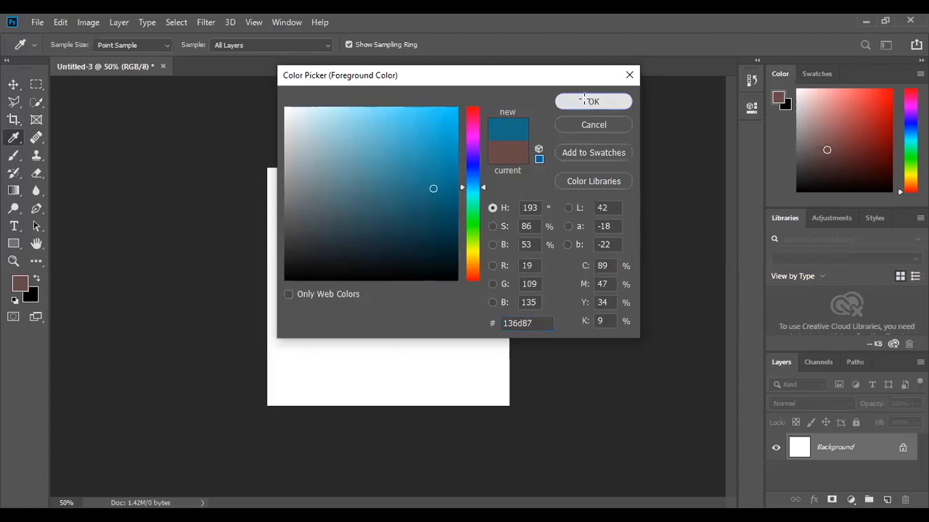
{"action": "left_click", "coordinate": [587, 102]}
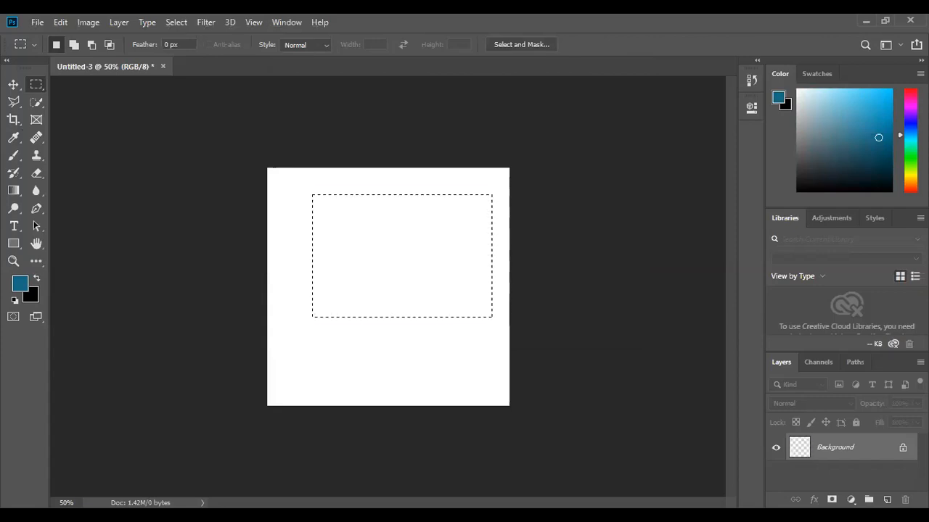
Fill the selection with the foreground colour, then with the background colour.
{"action": "key", "text": "alt+BackSpace"}
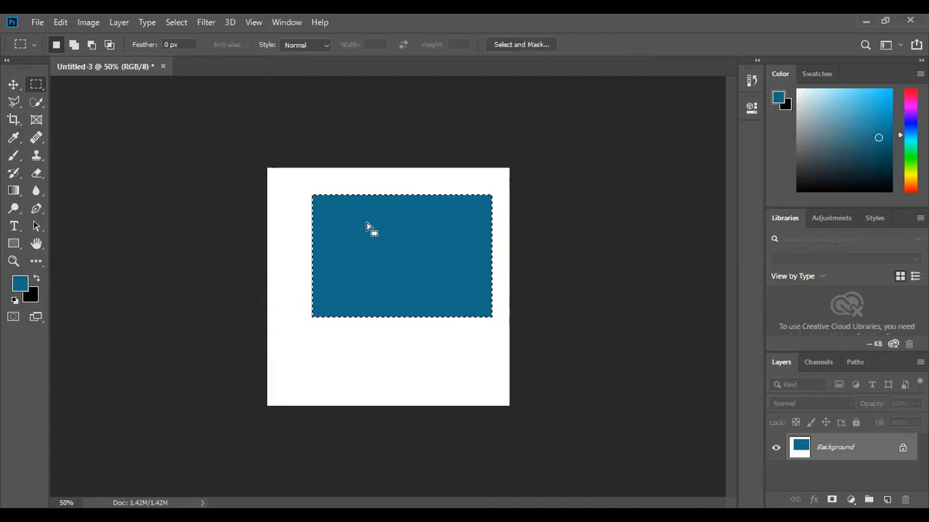
{"action": "key", "text": "ctrl+BackSpace"}
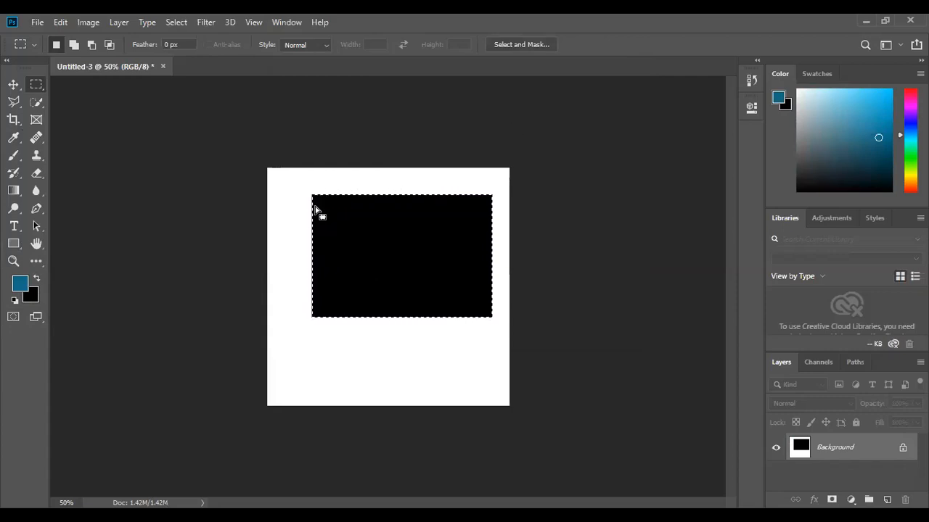
Deselect, switch to the Move tool, and undo the last four actions back to the blank canvas.
{"action": "left_click", "coordinate": [472, 311]}
{"action": "left_click", "coordinate": [13, 85]}
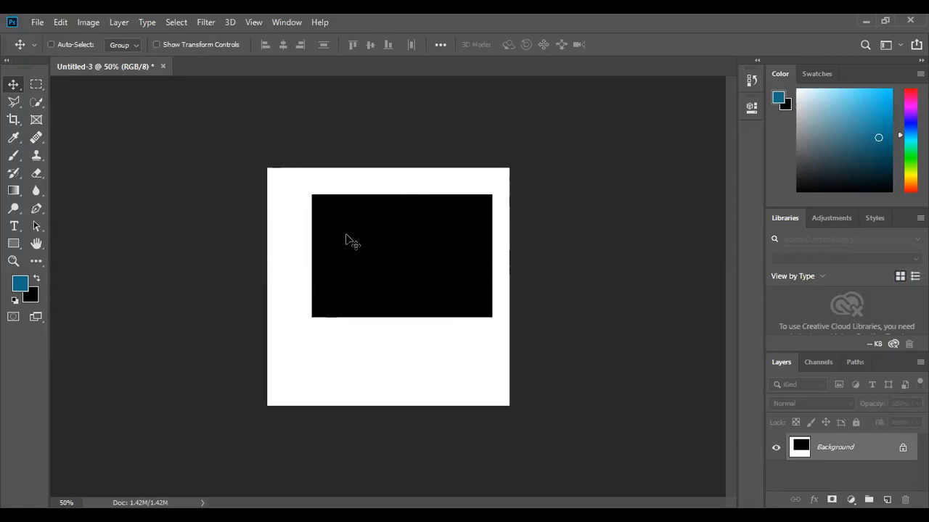
{"action": "key", "text": "ctrl+z"}
{"action": "key", "text": "ctrl+z"}
{"action": "key", "text": "ctrl+z"}
{"action": "key", "text": "ctrl+z"}
{"action": "key", "text": "ctrl+z"}
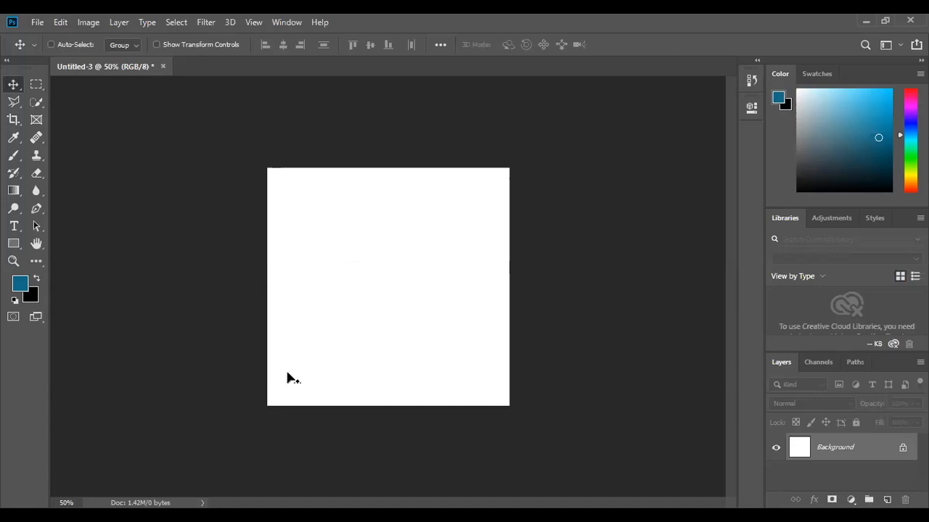
Fill the whole canvas with the 136d87 foreground colour.
{"action": "key", "text": "alt+BackSpace"}
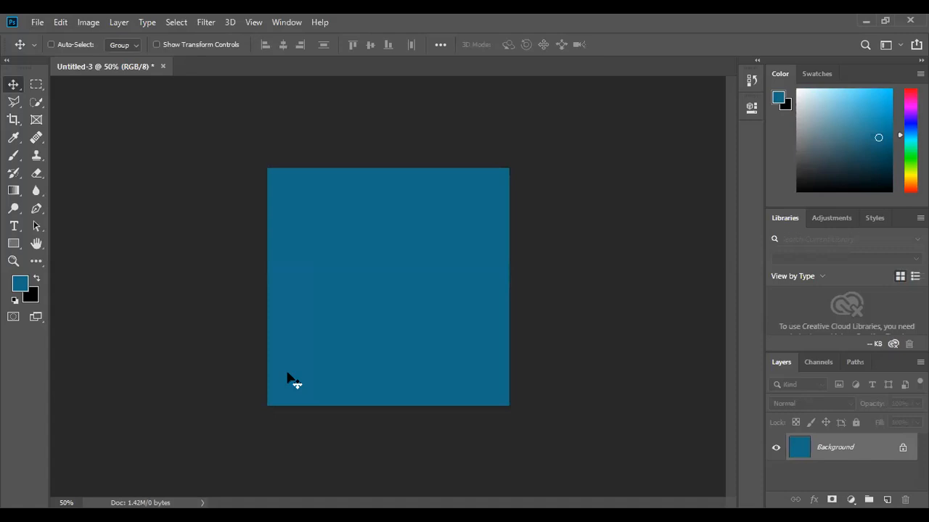
{"action": "key", "text": "ctrl+z"}
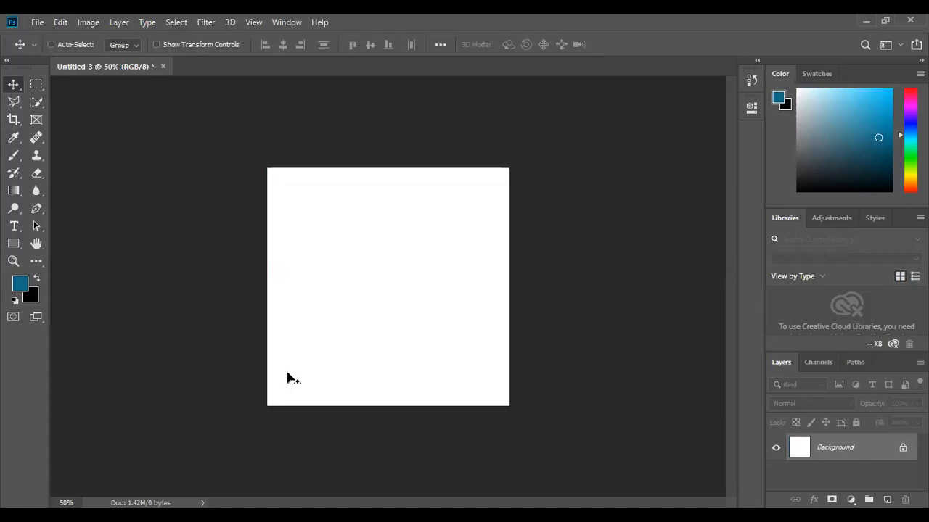
{"action": "key", "text": "alt+BackSpace"}
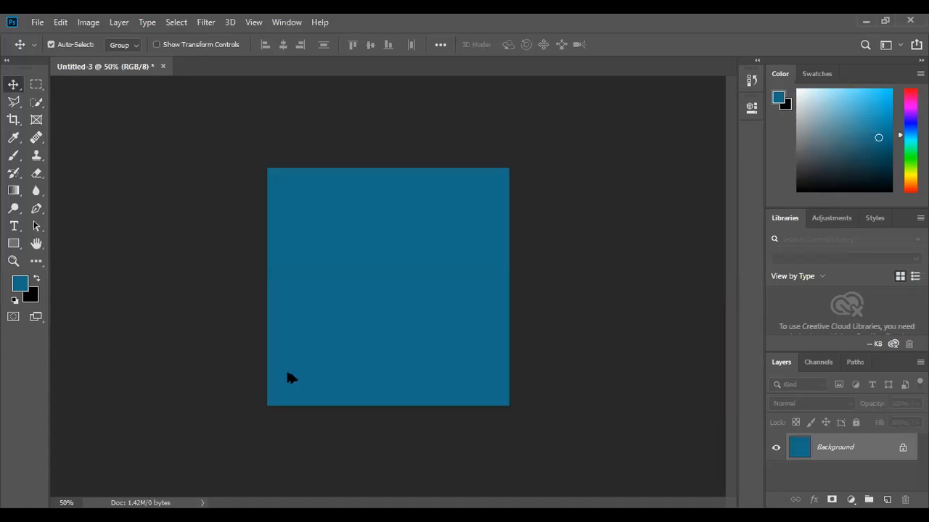
Undo the canvas fill and delete the BREAK TIME text layer.
{"action": "key", "text": "ctrl+z"}
{"action": "key", "text": "ctrl+z"}
{"action": "key", "text": "ctrl+z"}
{"action": "key", "text": "ctrl+z"}
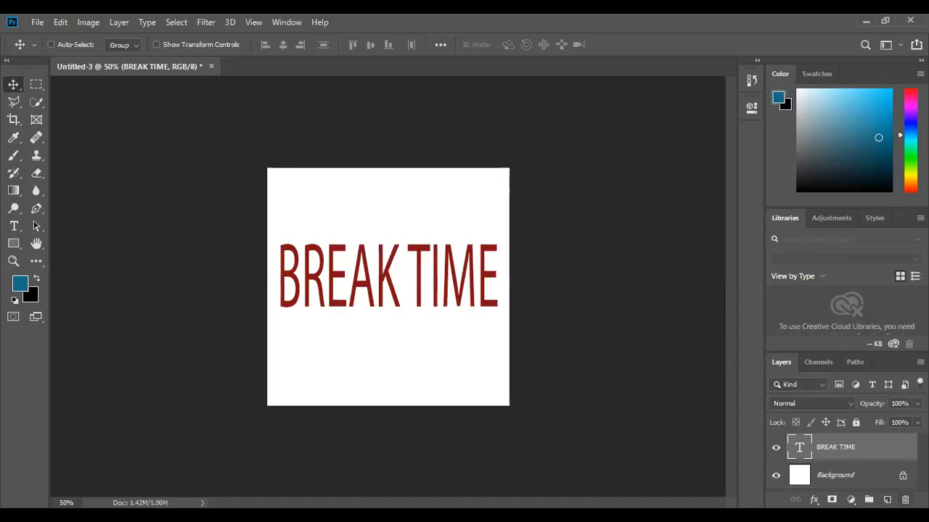
{"action": "left_click", "coordinate": [904, 500]}
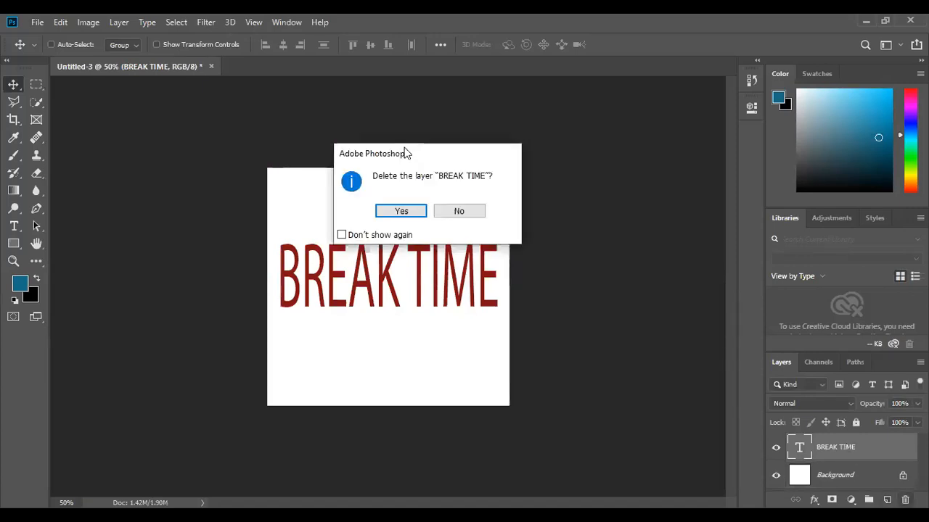
{"action": "left_click", "coordinate": [399, 214]}
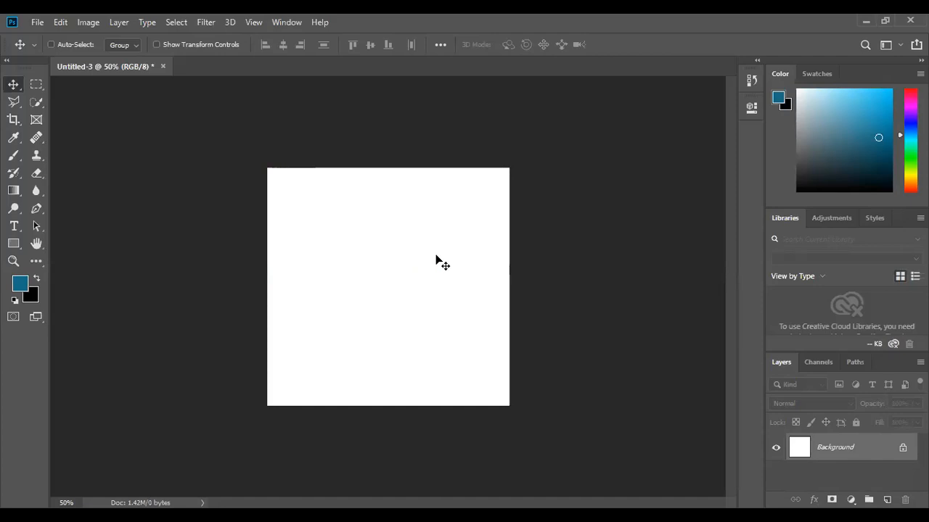
Make a wide rectangular selection in the upper middle of the canvas, fill it with a green foreground colour, and deselect.
{"action": "left_click", "coordinate": [38, 85]}
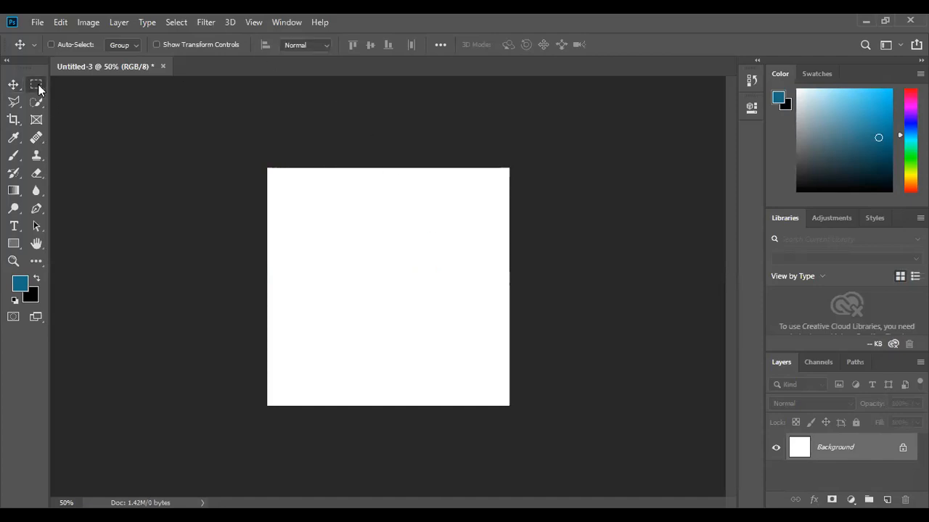
{"action": "left_click_drag", "start_coordinate": [286, 225], "coordinate": [495, 337]}
{"action": "left_click", "coordinate": [910, 151]}
{"action": "left_click", "coordinate": [910, 163]}
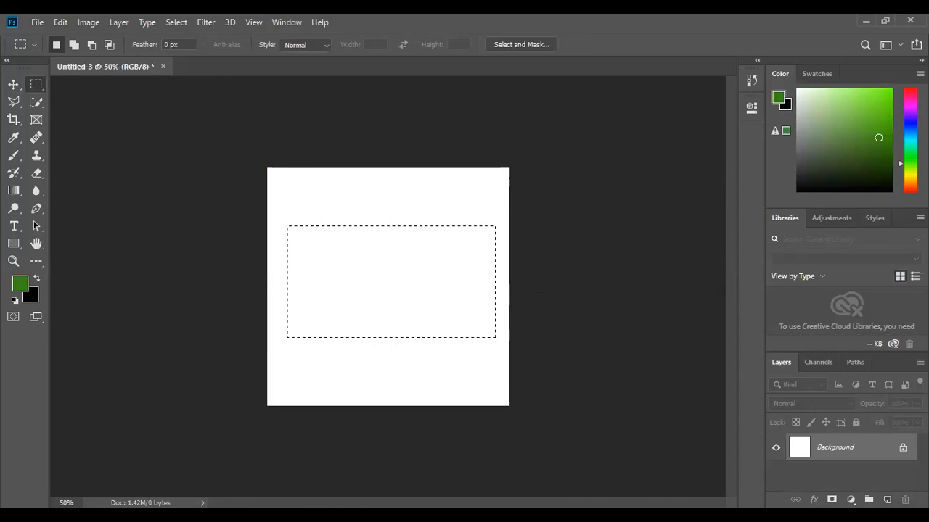
{"action": "left_click", "coordinate": [911, 151]}
{"action": "left_click", "coordinate": [880, 119]}
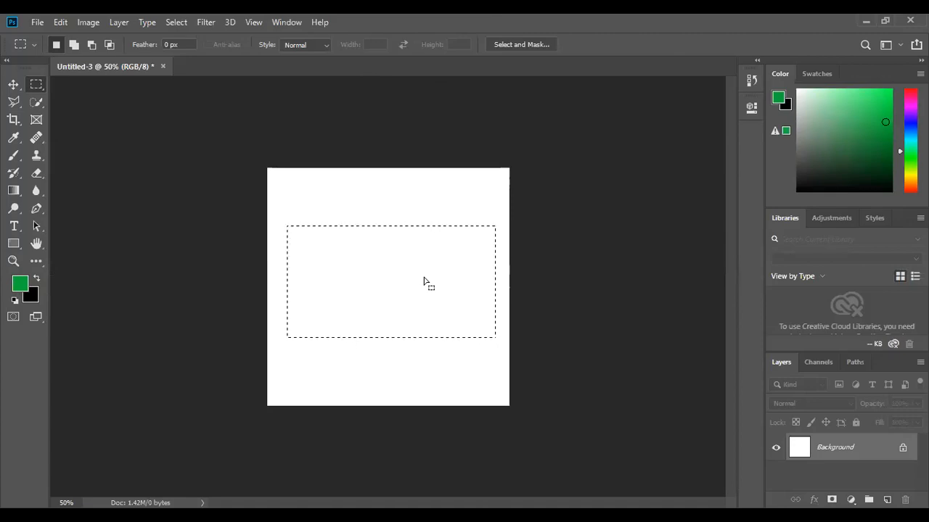
{"action": "key", "text": "ctrl+alt+shift+n"}
{"action": "key", "text": "alt+BackSpace"}
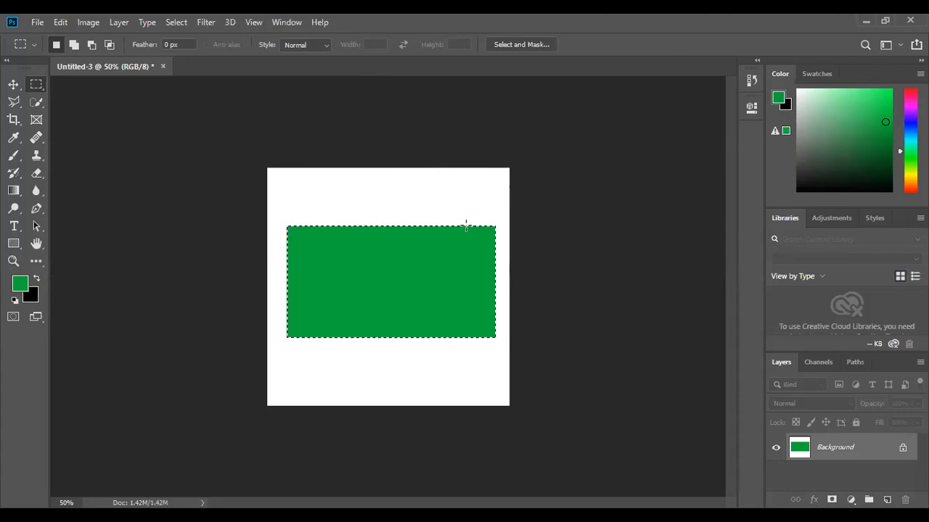
{"action": "key", "text": "ctrl+d"}
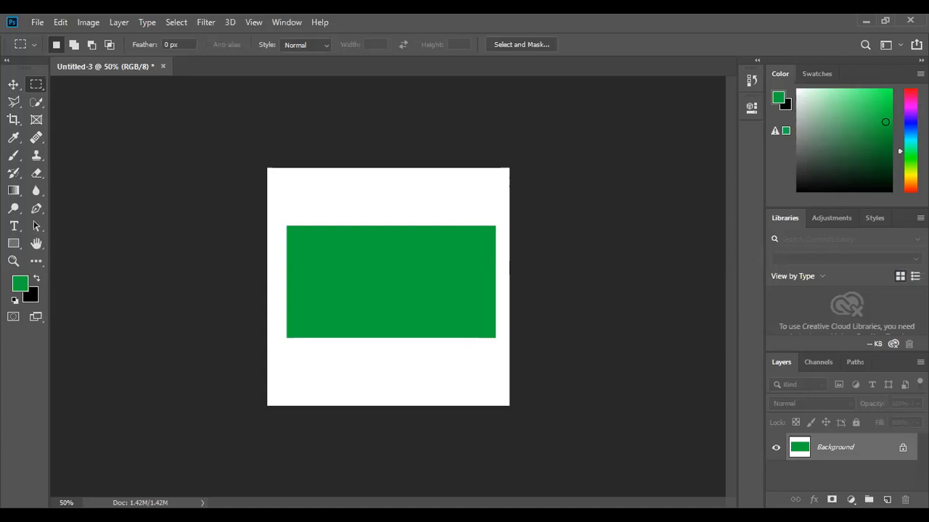
Draw a circular selection inside the green rectangle and fill it with an orange-red foreground colour.
{"action": "right_click", "coordinate": [35, 85]}
{"action": "left_click", "coordinate": [64, 90]}
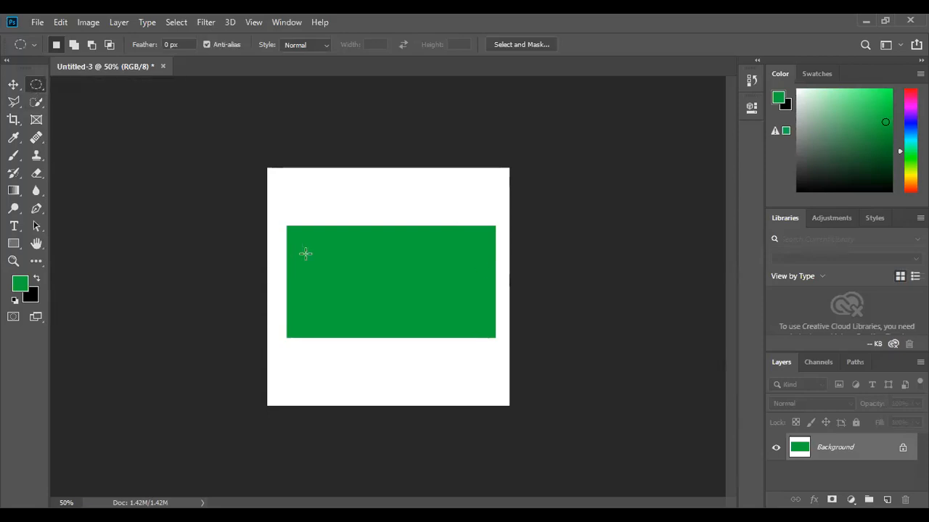
{"action": "left_click_drag", "start_coordinate": [358, 263], "coordinate": [492, 329]}
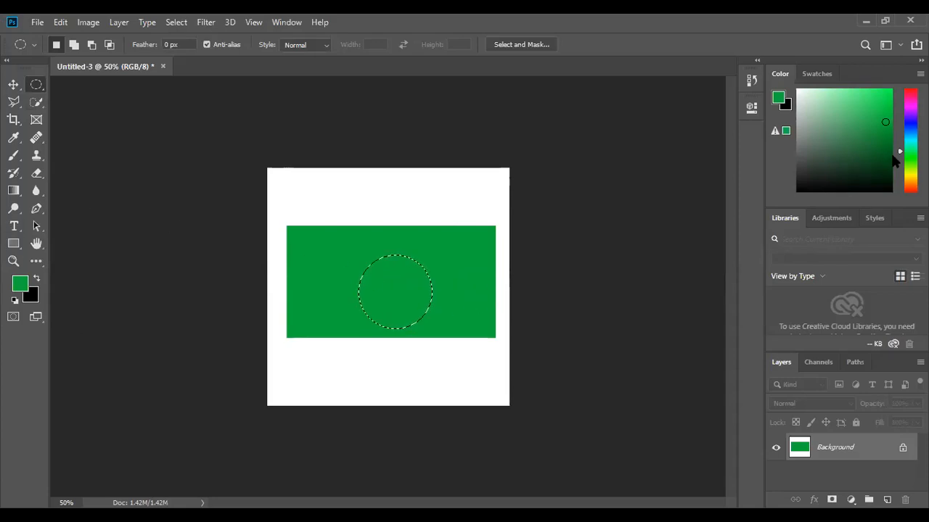
{"action": "left_click", "coordinate": [909, 189]}
{"action": "left_click", "coordinate": [884, 96]}
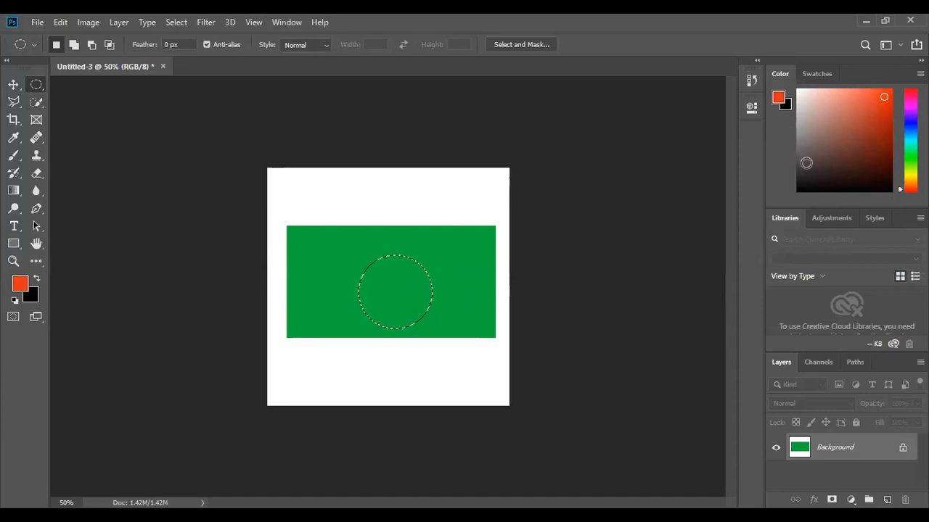
{"action": "key", "text": "alt+BackSpace"}
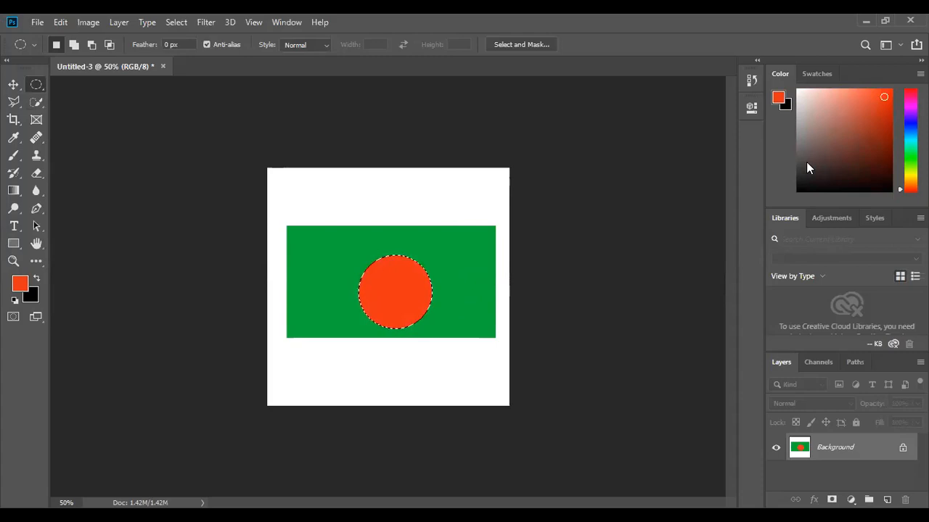
{"action": "left_click_drag", "start_coordinate": [394, 266], "coordinate": [394, 249]}
{"action": "key", "text": "ctrl+d"}
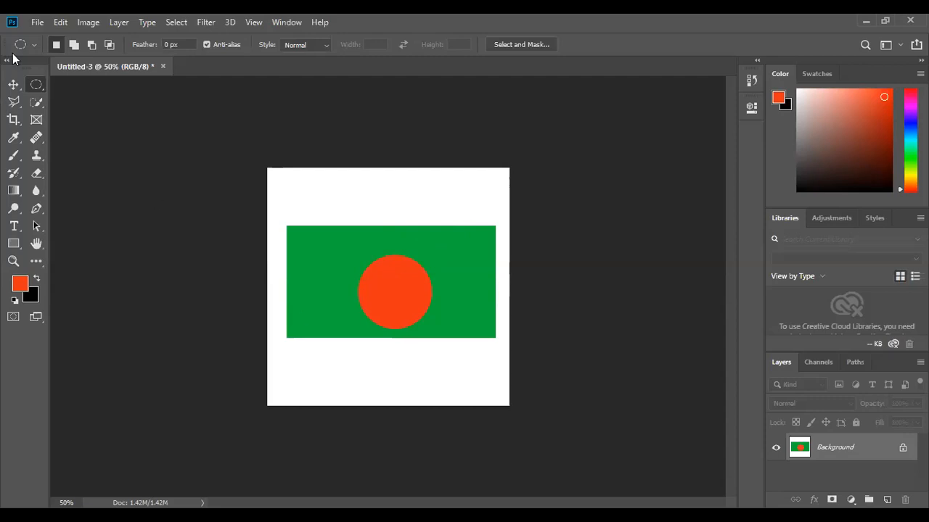
Try to move the red circle on the Background layer with the Move tool.
{"action": "left_click", "coordinate": [19, 86]}
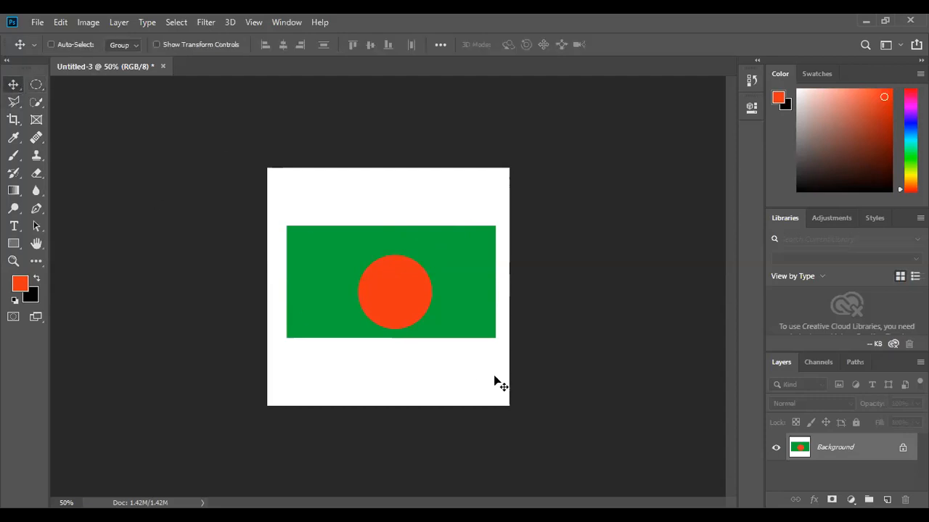
{"action": "mouse_move", "coordinate": [412, 298]}
{"action": "left_mouse_down"}
{"action": "mouse_move", "coordinate": [421, 336]}
{"action": "mouse_move", "coordinate": [411, 300]}
{"action": "left_mouse_up"}
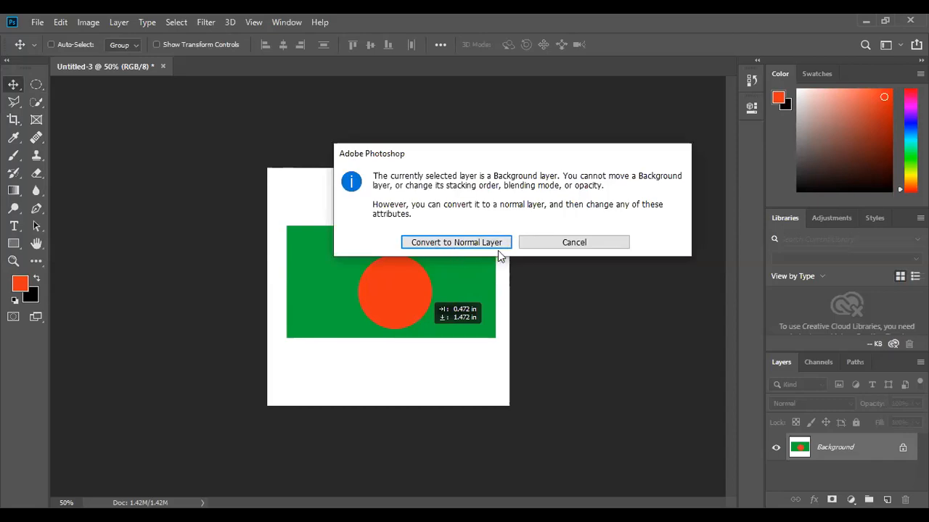
{"action": "left_click", "coordinate": [546, 243]}
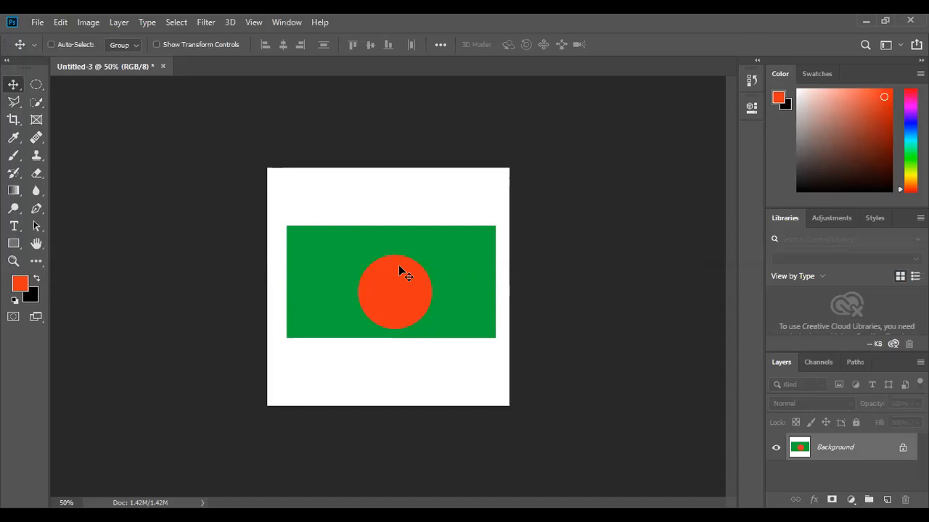
{"action": "left_click_drag", "start_coordinate": [392, 281], "coordinate": [380, 304]}
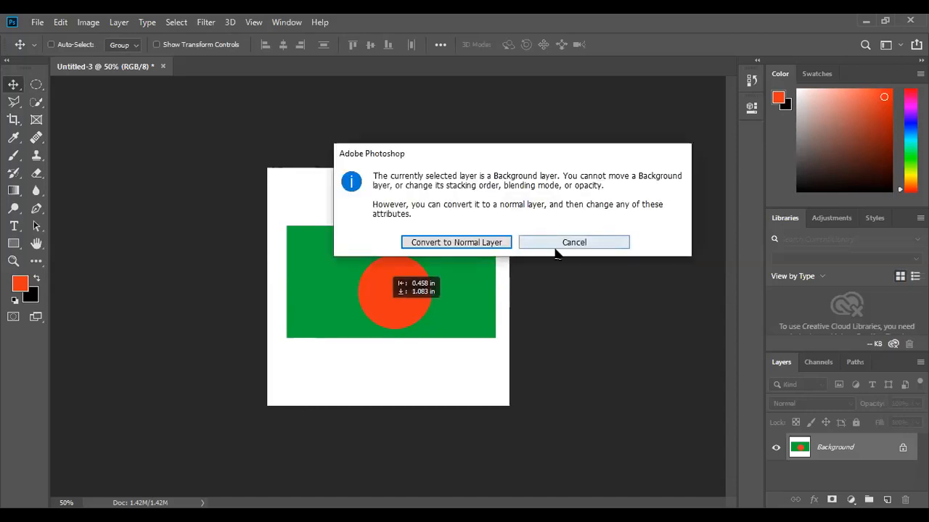
{"action": "left_click", "coordinate": [558, 248]}
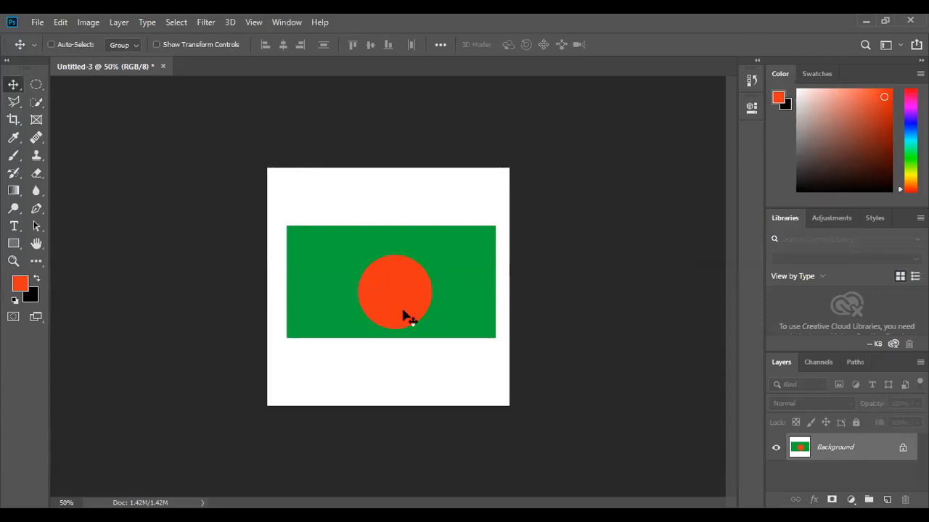
Undo the last four actions to remove the red circle fill.
{"action": "key", "text": "ctrl+z"}
{"action": "key", "text": "ctrl+z"}
{"action": "key", "text": "ctrl+z"}
{"action": "key", "text": "ctrl+z"}
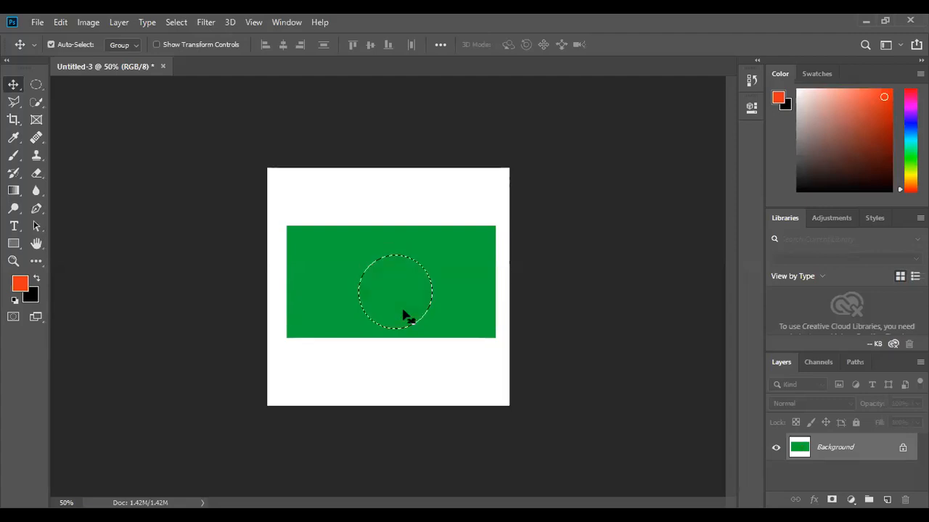
{"action": "key", "text": "ctrl"}
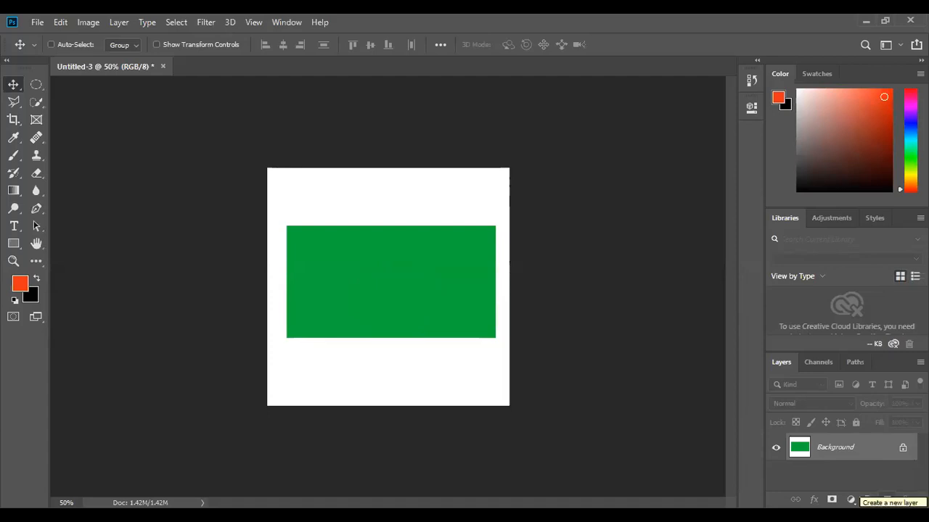
Add a new layer and fill a circular selection on it with orange-red inside the green rectangle.
{"action": "left_click", "coordinate": [887, 500]}
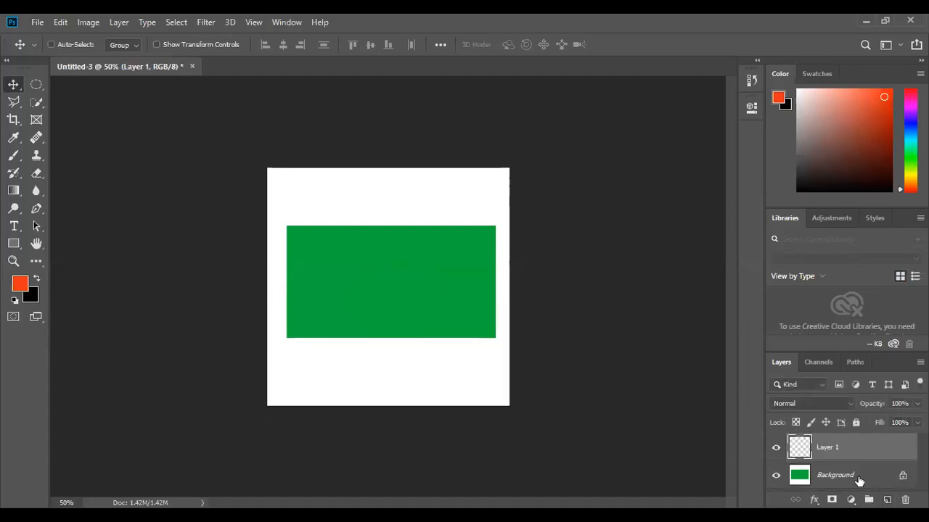
{"action": "left_click", "coordinate": [36, 85]}
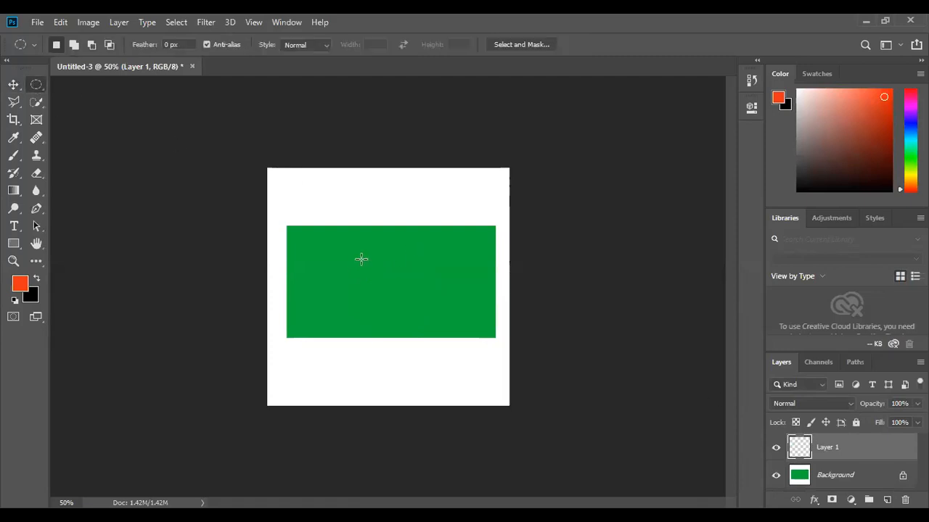
{"action": "left_click_drag", "start_coordinate": [361, 256], "coordinate": [486, 305]}
{"action": "key", "text": "alt+BackSpace"}
{"action": "key", "text": "ctrl+d"}
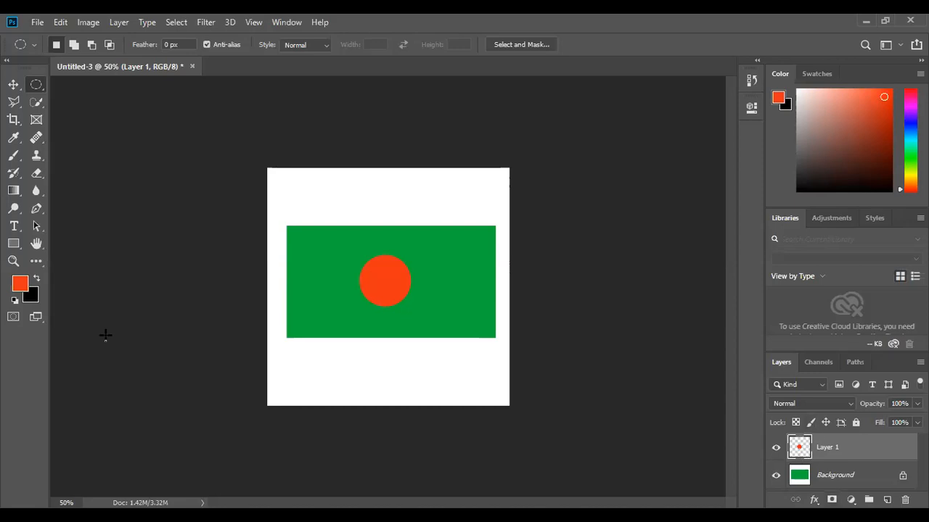
Move the red circle lower and slightly left within the green rectangle.
{"action": "left_click", "coordinate": [13, 85]}
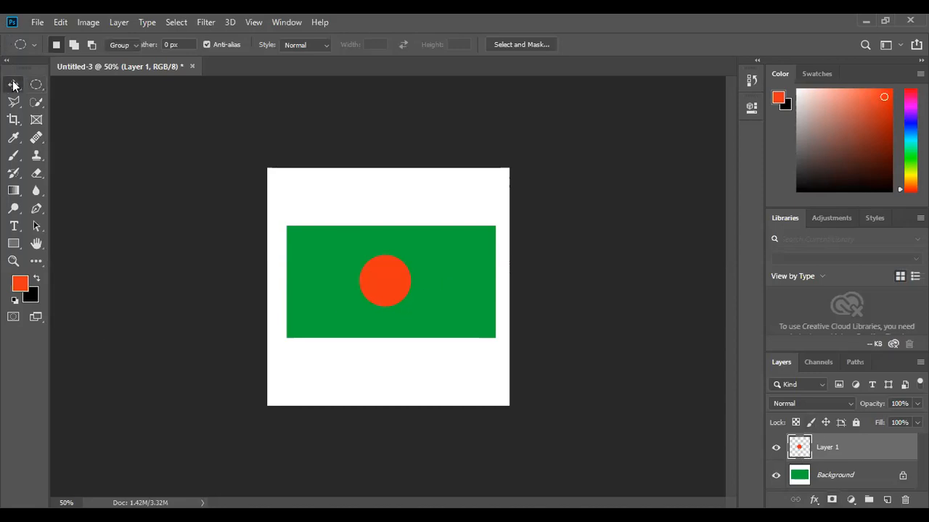
{"action": "left_click_drag", "start_coordinate": [399, 288], "coordinate": [438, 240]}
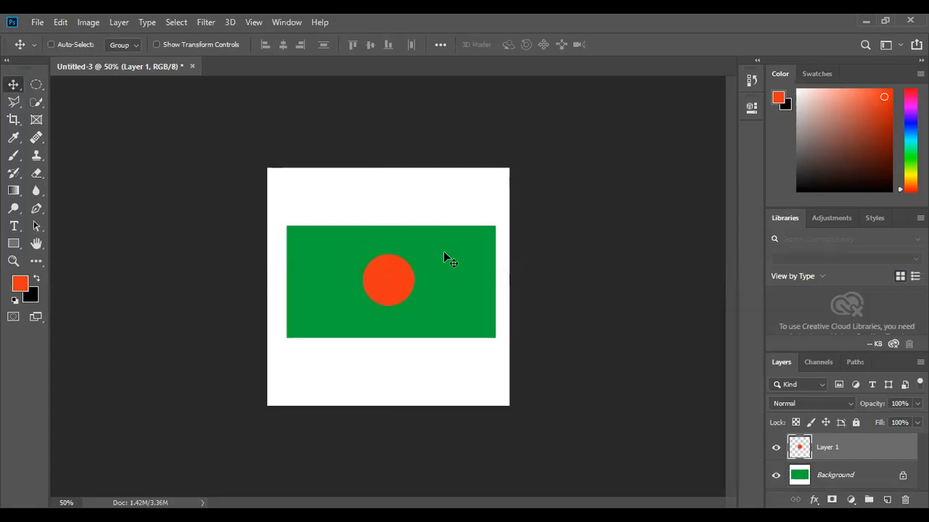
{"action": "mouse_move", "coordinate": [399, 285]}
{"action": "left_mouse_down"}
{"action": "mouse_move", "coordinate": [423, 261]}
{"action": "mouse_move", "coordinate": [407, 293]}
{"action": "mouse_move", "coordinate": [391, 279]}
{"action": "mouse_move", "coordinate": [396, 288]}
{"action": "left_mouse_up"}
{"action": "left_click_drag", "start_coordinate": [472, 288], "coordinate": [499, 244]}
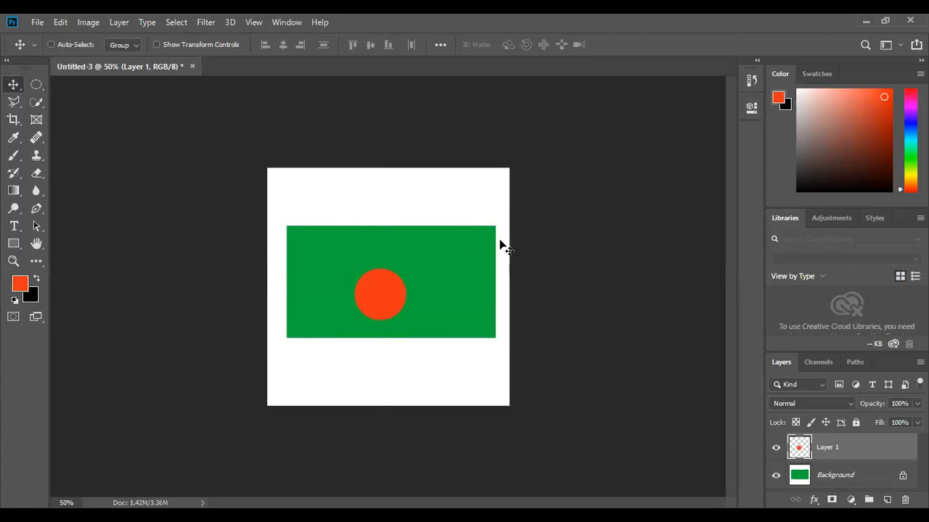
Convert the Background layer into a normal unlocked layer.
{"action": "left_click", "coordinate": [842, 475]}
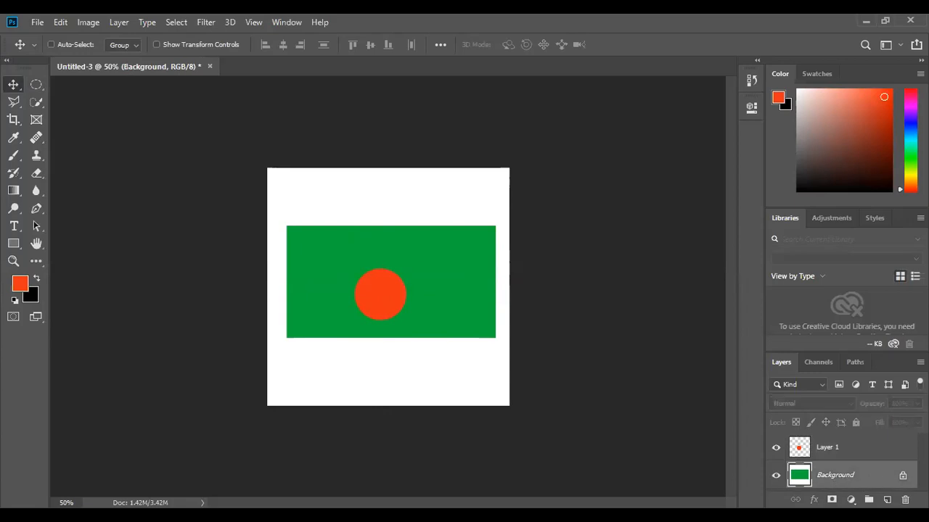
{"action": "left_click", "coordinate": [902, 477]}
{"action": "mouse_move", "coordinate": [476, 264]}
{"action": "left_mouse_down"}
{"action": "mouse_move", "coordinate": [481, 312]}
{"action": "mouse_move", "coordinate": [489, 266]}
{"action": "mouse_move", "coordinate": [479, 263]}
{"action": "mouse_move", "coordinate": [473, 277]}
{"action": "mouse_move", "coordinate": [485, 275]}
{"action": "mouse_move", "coordinate": [483, 265]}
{"action": "mouse_move", "coordinate": [478, 340]}
{"action": "mouse_move", "coordinate": [477, 268]}
{"action": "left_mouse_up"}
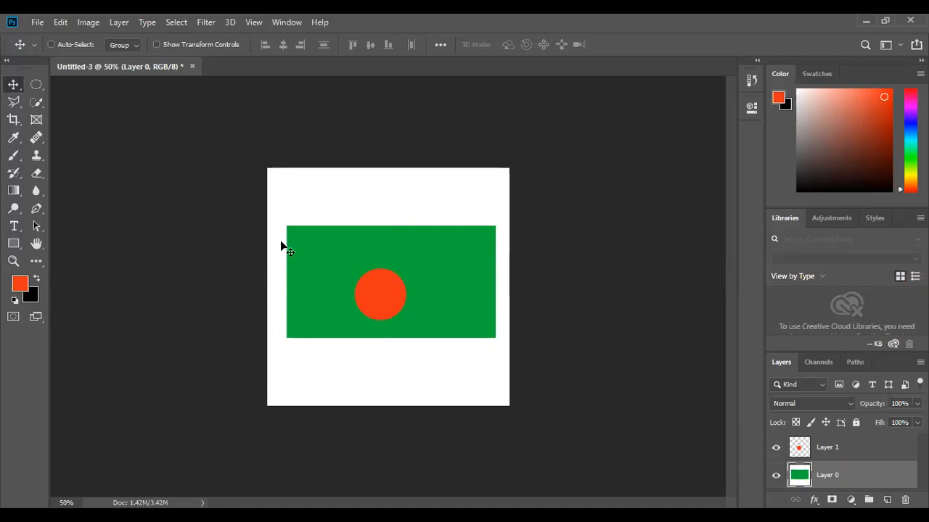
{"action": "mouse_move", "coordinate": [443, 254]}
{"action": "left_mouse_down"}
{"action": "mouse_move", "coordinate": [443, 266]}
{"action": "mouse_move", "coordinate": [438, 244]}
{"action": "mouse_move", "coordinate": [445, 256]}
{"action": "left_mouse_up"}
{"action": "key", "text": "ctrl"}
{"action": "key", "text": "ctrl+t"}
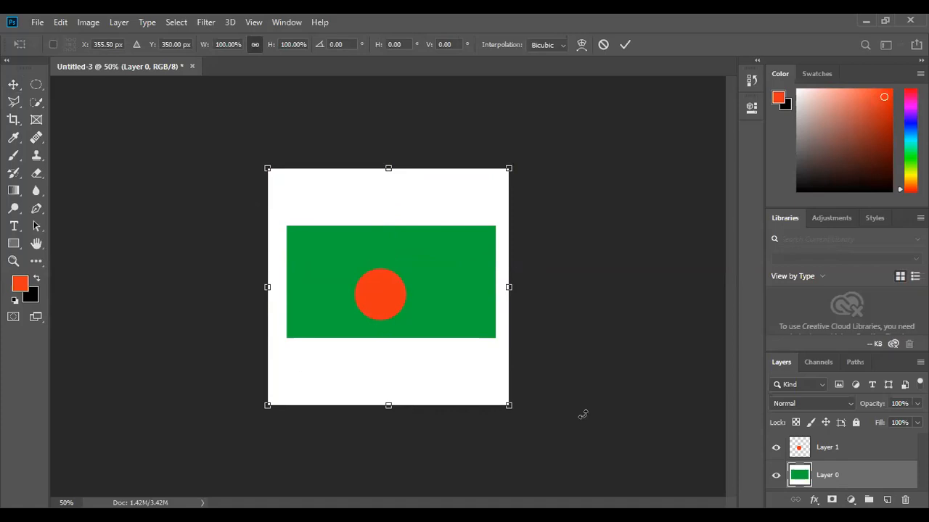
{"action": "left_click", "coordinate": [11, 86]}
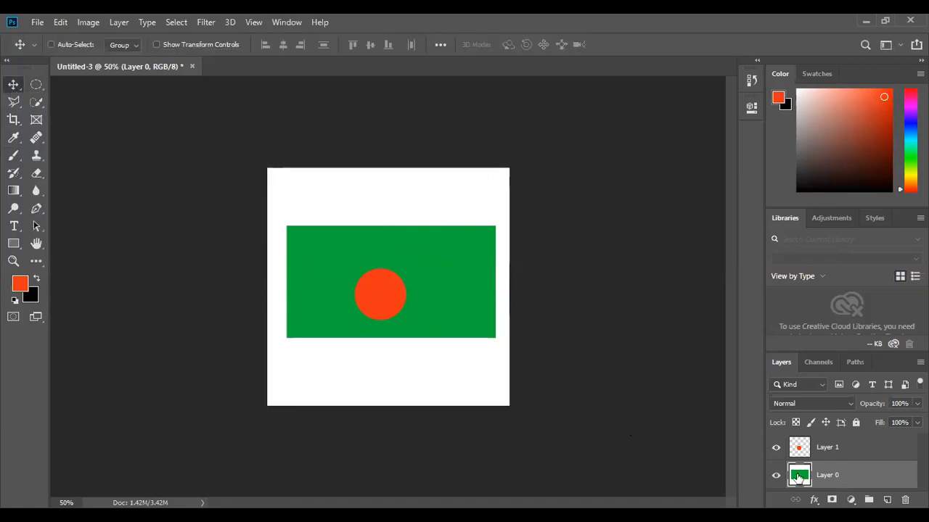
Select Layer 1 and nudge the red circle slightly to the right.
{"action": "left_click", "coordinate": [832, 450]}
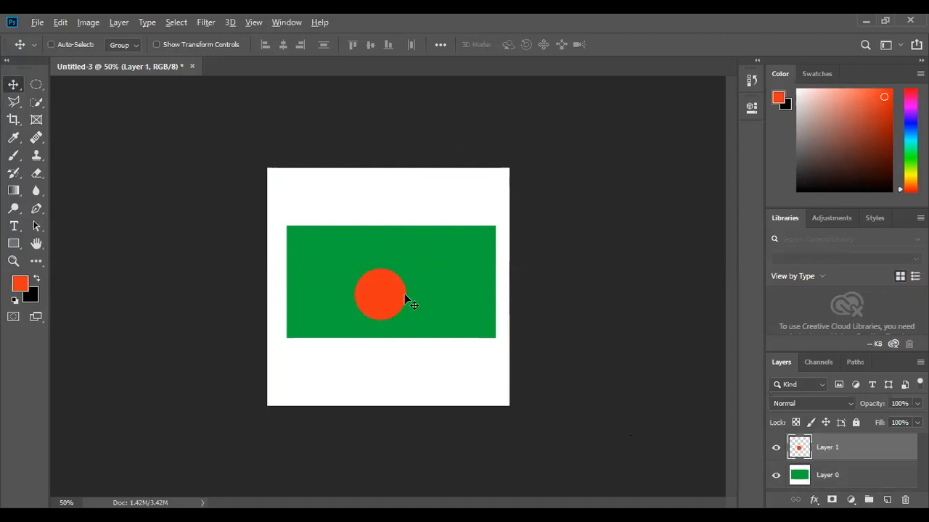
{"action": "key", "text": "alt+t"}
{"action": "left_click_drag", "start_coordinate": [404, 296], "coordinate": [412, 296]}
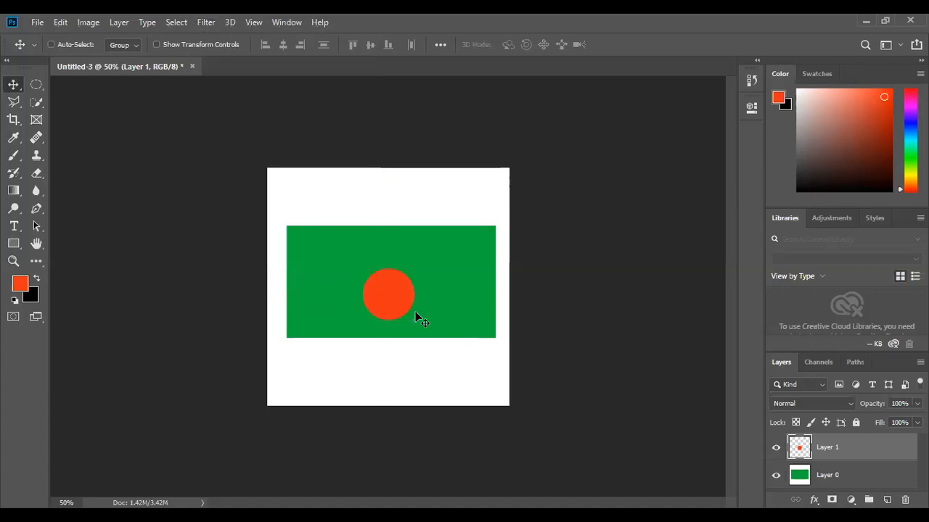
Scale the red circle up to about 175% width and 167% height with Free Transform.
{"action": "key", "text": "ctrl+t"}
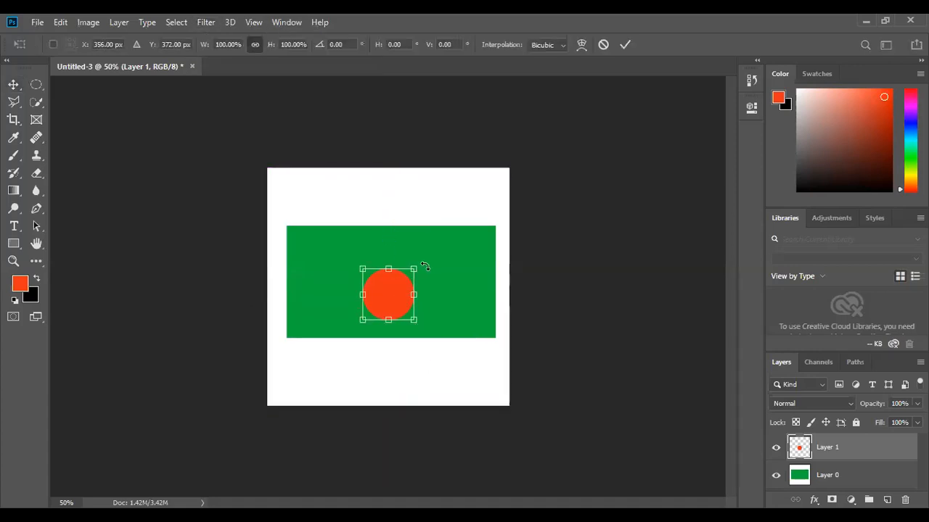
{"action": "left_click_drag", "start_coordinate": [412, 276], "coordinate": [453, 233]}
{"action": "left_click_drag", "start_coordinate": [380, 280], "coordinate": [379, 280]}
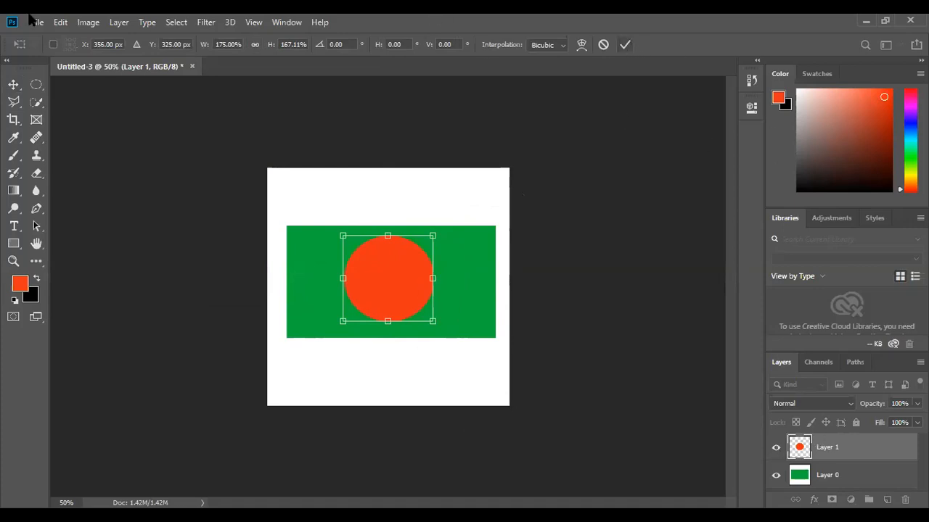
{"action": "left_click", "coordinate": [15, 85]}
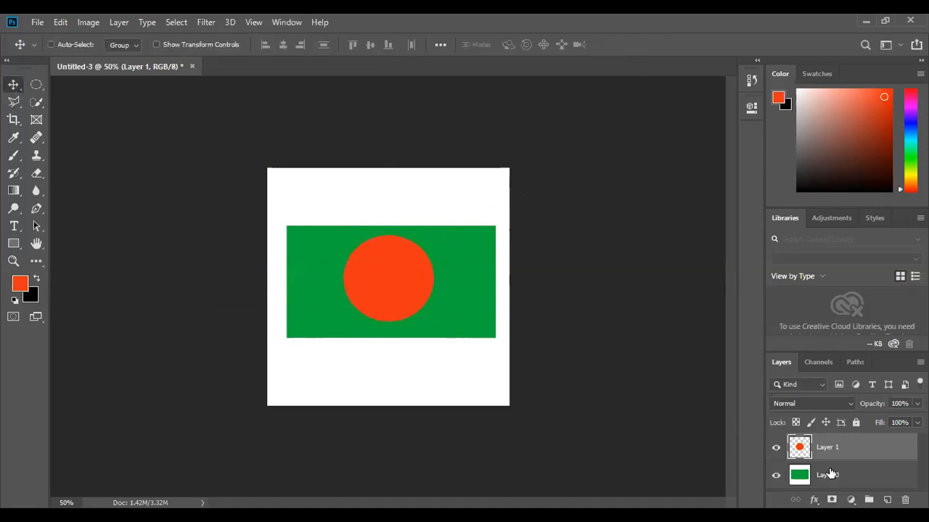
Hide and show the red circle's layer to check its contents.
{"action": "left_click", "coordinate": [778, 446]}
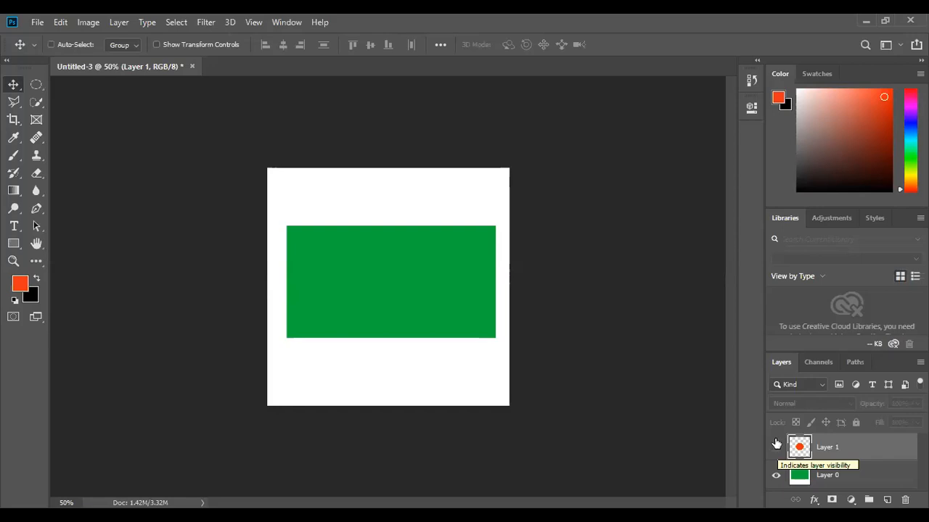
{"action": "left_click", "coordinate": [777, 446]}
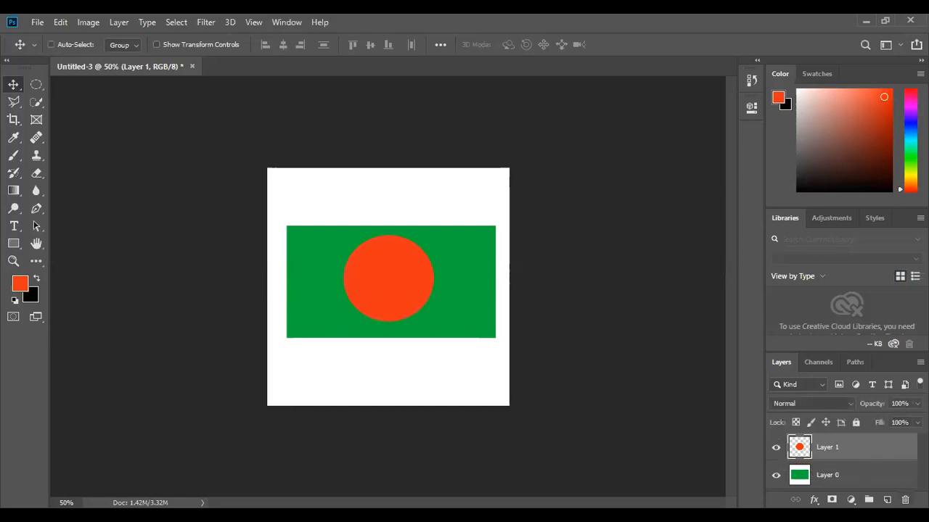
On a new layer, fill a rectangular selection covering the left part of the flag with blue and deselect.
{"action": "key", "text": "ctrl+shift+alt+n"}
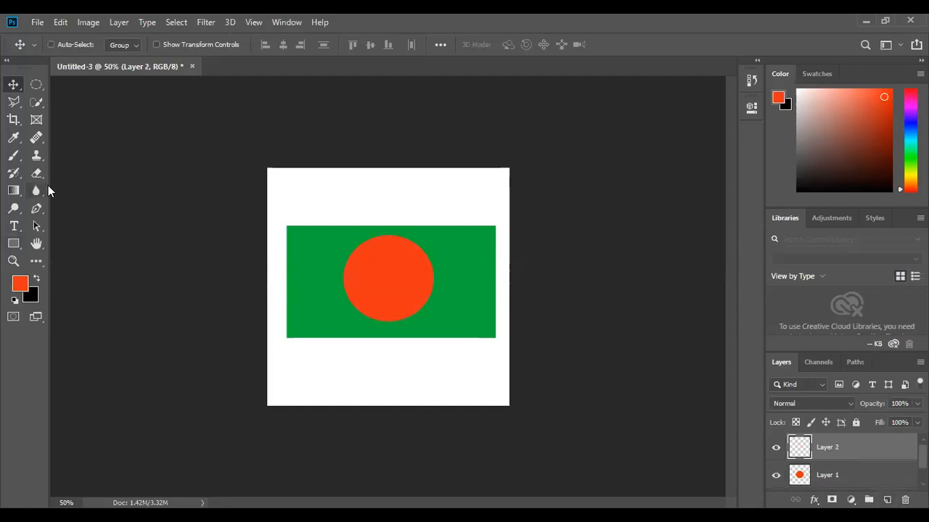
{"action": "right_click", "coordinate": [36, 84]}
{"action": "left_click", "coordinate": [72, 86]}
{"action": "left_click_drag", "start_coordinate": [276, 214], "coordinate": [428, 337]}
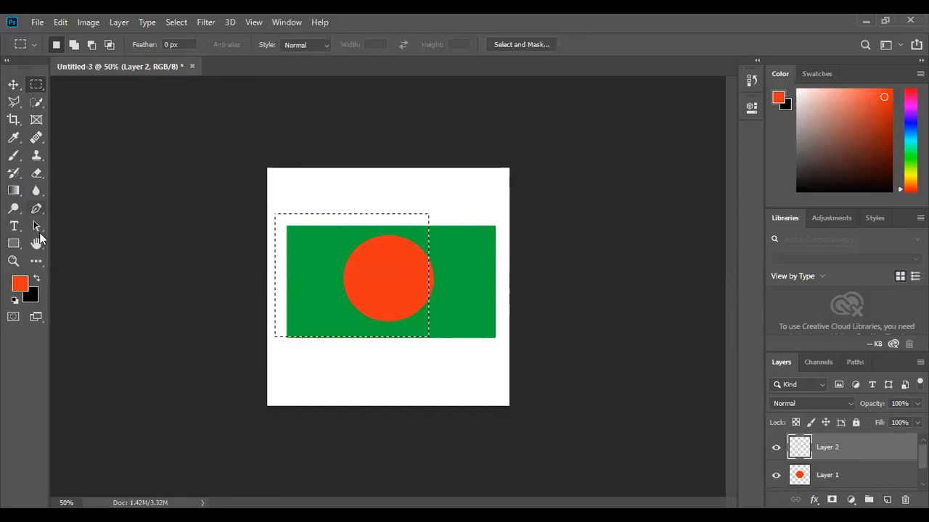
{"action": "left_click", "coordinate": [854, 131]}
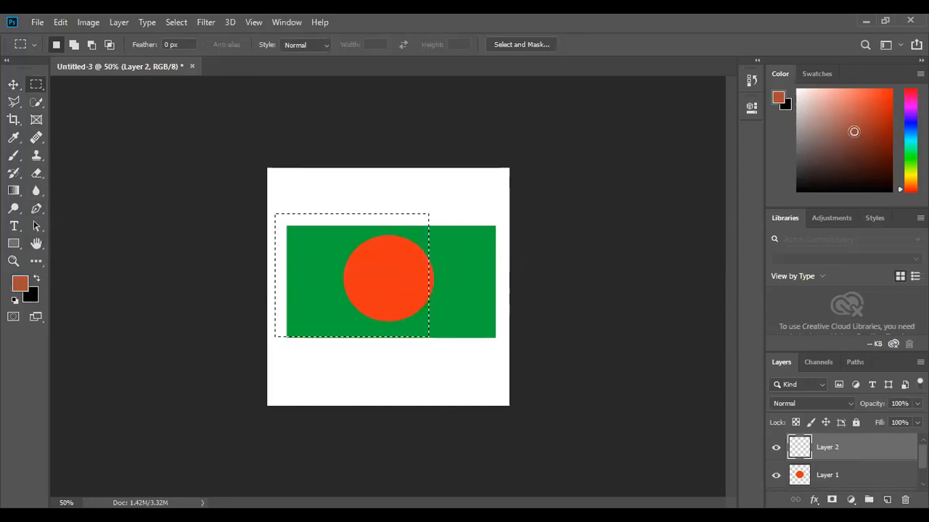
{"action": "left_click", "coordinate": [907, 129]}
{"action": "left_click", "coordinate": [862, 122]}
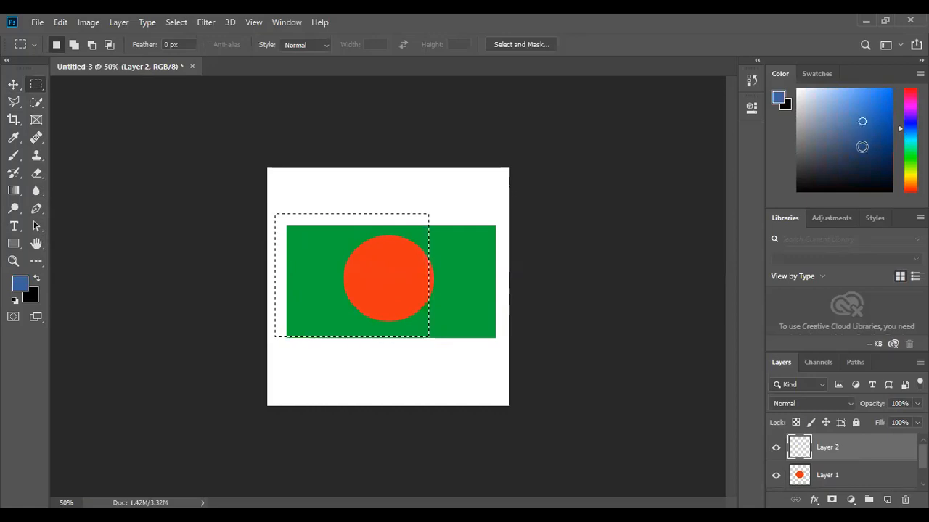
{"action": "key", "text": "alt+BackSpace"}
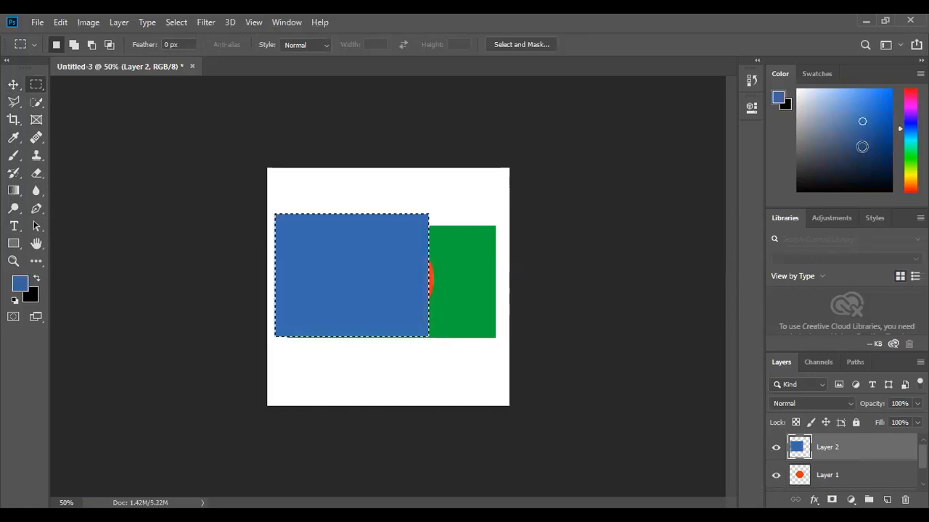
{"action": "key", "text": "ctrl+d"}
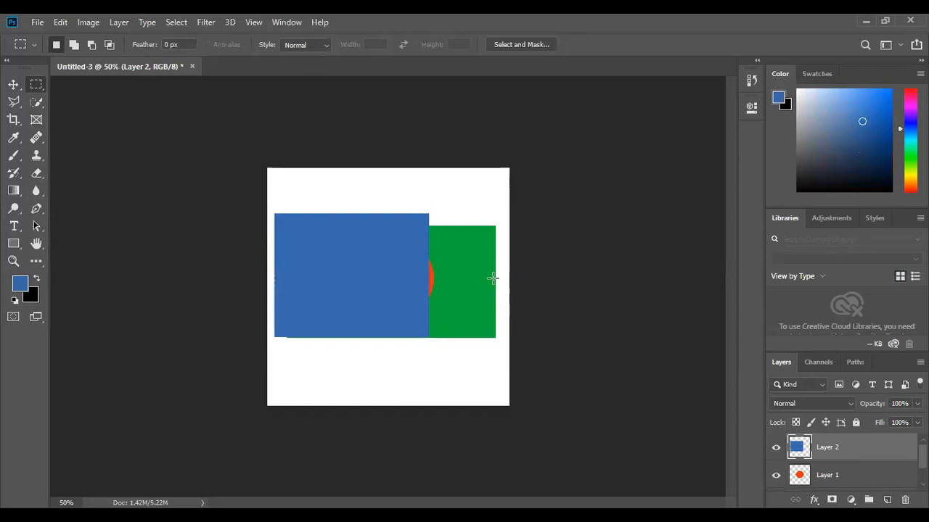
On another new layer, fill a rectangular selection at the flag's upper right with purple and deselect.
{"action": "left_click", "coordinate": [886, 500]}
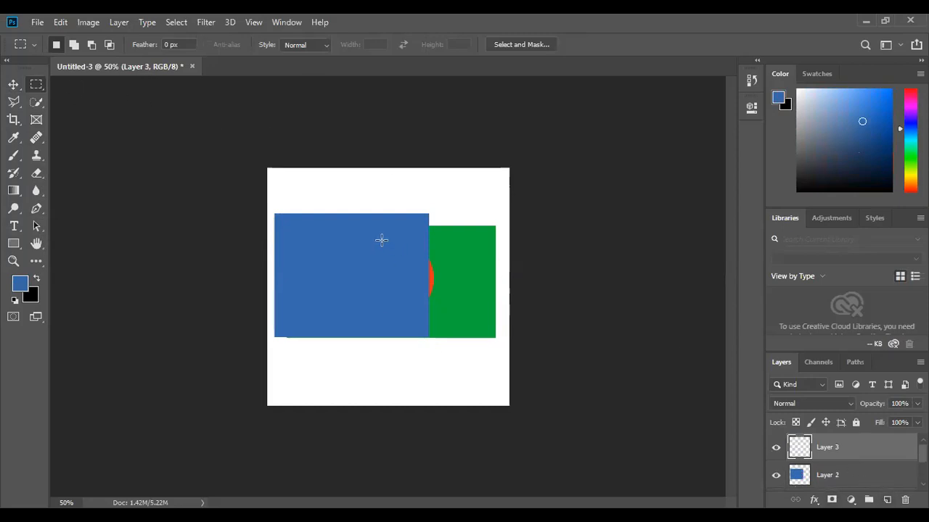
{"action": "left_click_drag", "start_coordinate": [375, 195], "coordinate": [501, 268]}
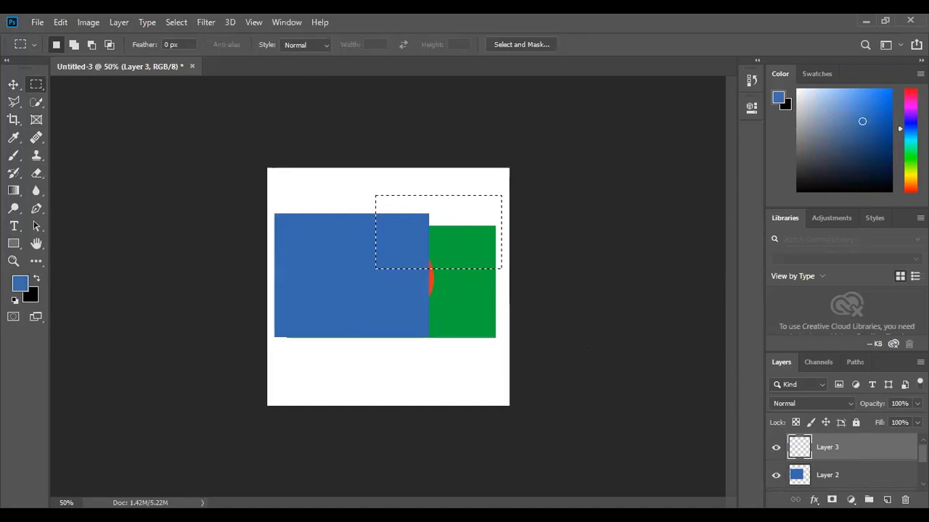
{"action": "left_click", "coordinate": [911, 151]}
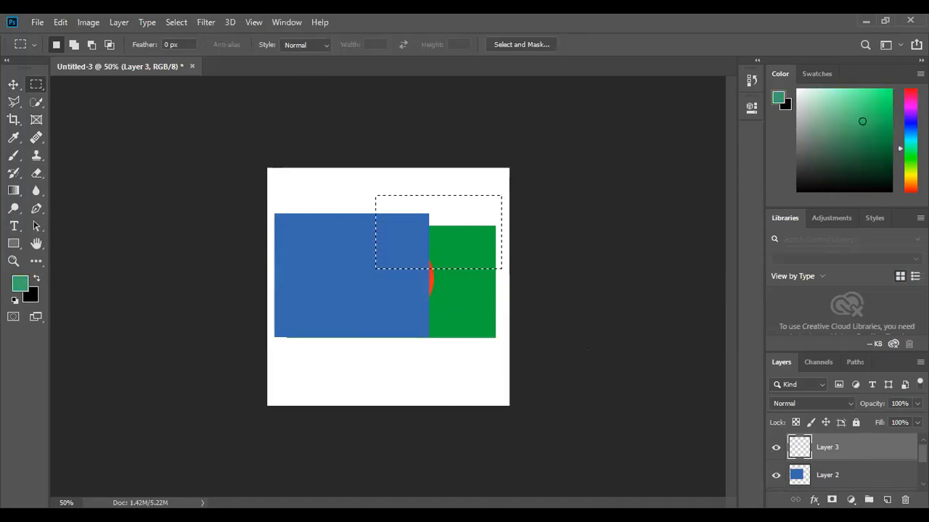
{"action": "left_click", "coordinate": [910, 109]}
{"action": "left_click", "coordinate": [871, 109]}
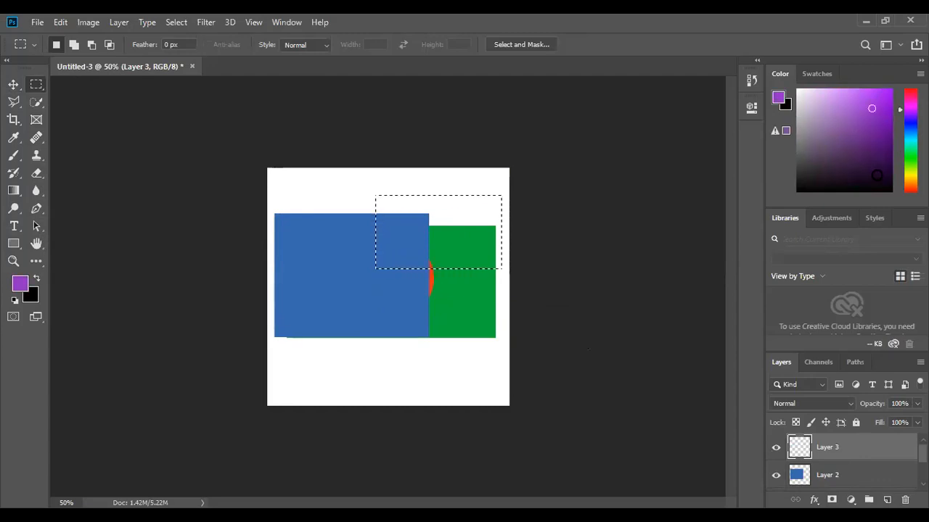
{"action": "key", "text": "alt+BackSpace"}
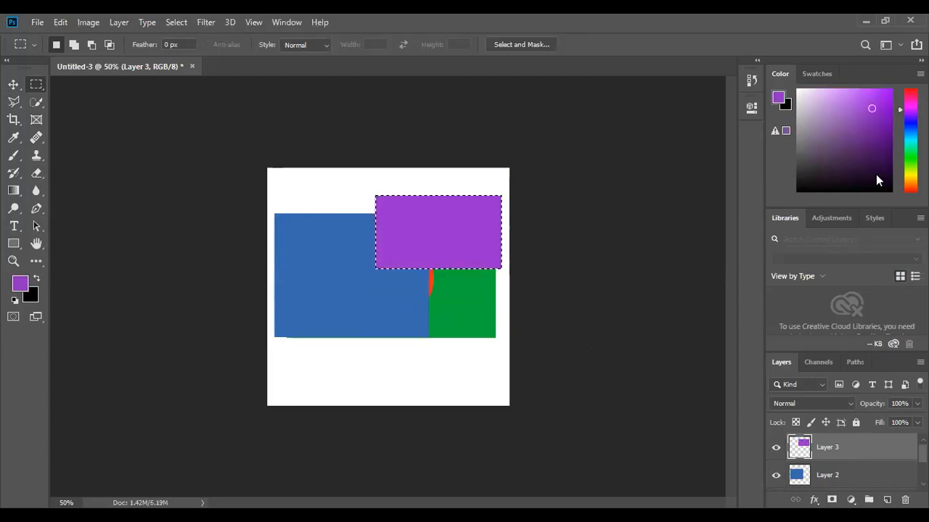
{"action": "key", "text": "ctrl+d"}
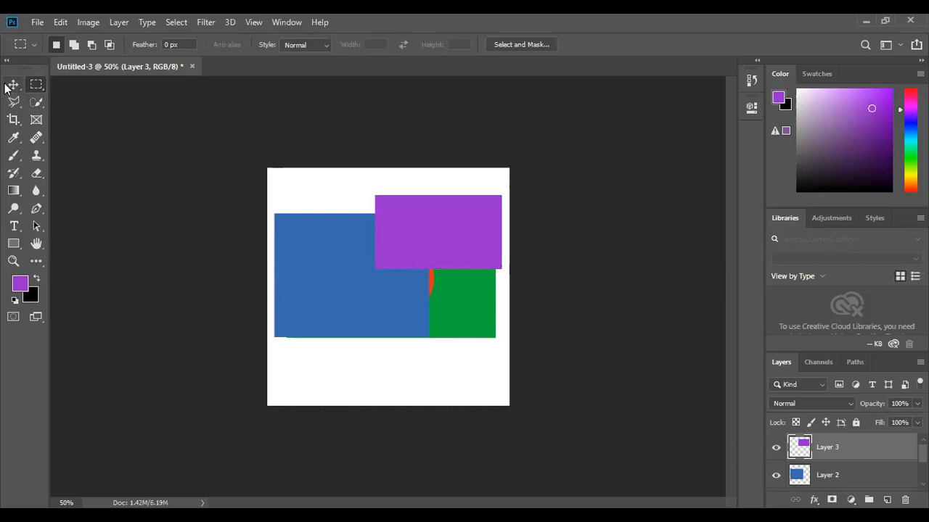
Move the purple rectangle slightly left and down with the Move tool.
{"action": "left_click", "coordinate": [14, 85]}
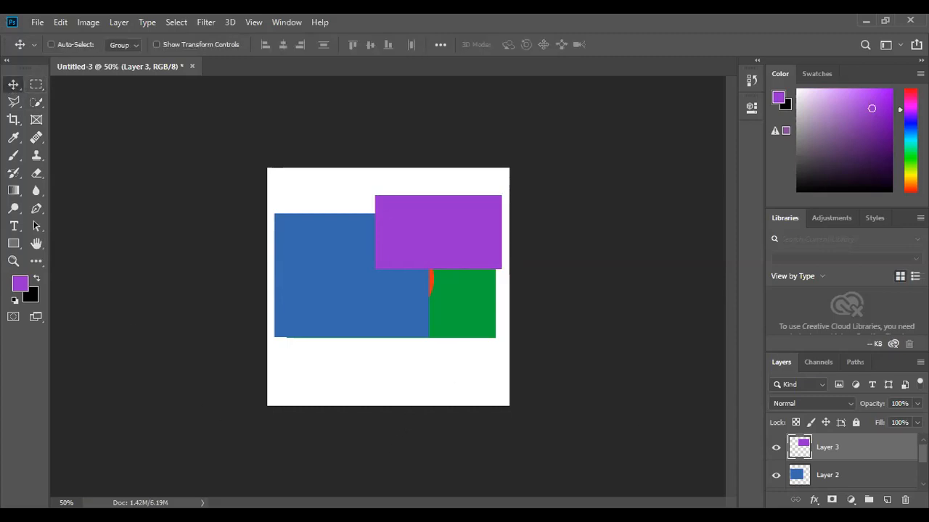
{"action": "scroll", "coordinate": [842, 453], "scroll_direction": "down", "scroll_amount": 2}
{"action": "scroll", "coordinate": [837, 457], "scroll_direction": "up", "scroll_amount": 2}
{"action": "left_click_drag", "start_coordinate": [412, 225], "coordinate": [431, 241]}
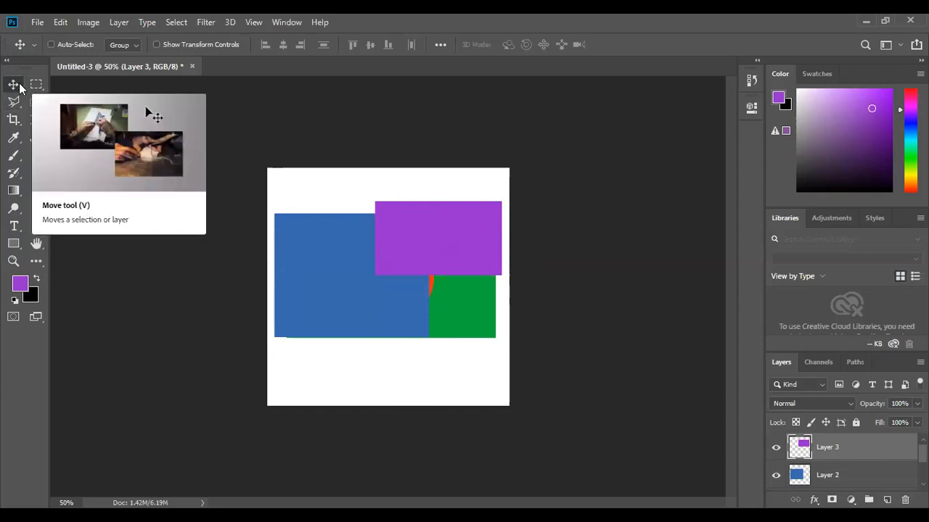
{"action": "left_click_drag", "start_coordinate": [402, 243], "coordinate": [377, 236]}
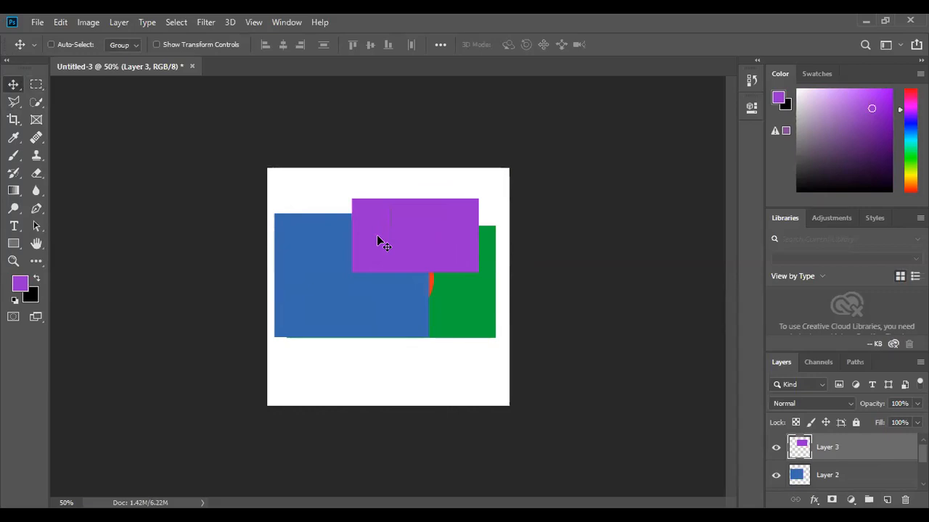
{"action": "mouse_move", "coordinate": [387, 223]}
{"action": "left_mouse_down"}
{"action": "mouse_move", "coordinate": [385, 239]}
{"action": "mouse_move", "coordinate": [358, 257]}
{"action": "mouse_move", "coordinate": [386, 216]}
{"action": "mouse_move", "coordinate": [370, 230]}
{"action": "mouse_move", "coordinate": [396, 230]}
{"action": "left_mouse_up"}
Scale the purple rectangle down to about 95% width and 92% height with Free Transform.
{"action": "key", "text": "ctrl"}
{"action": "key", "text": "ctrl+t"}
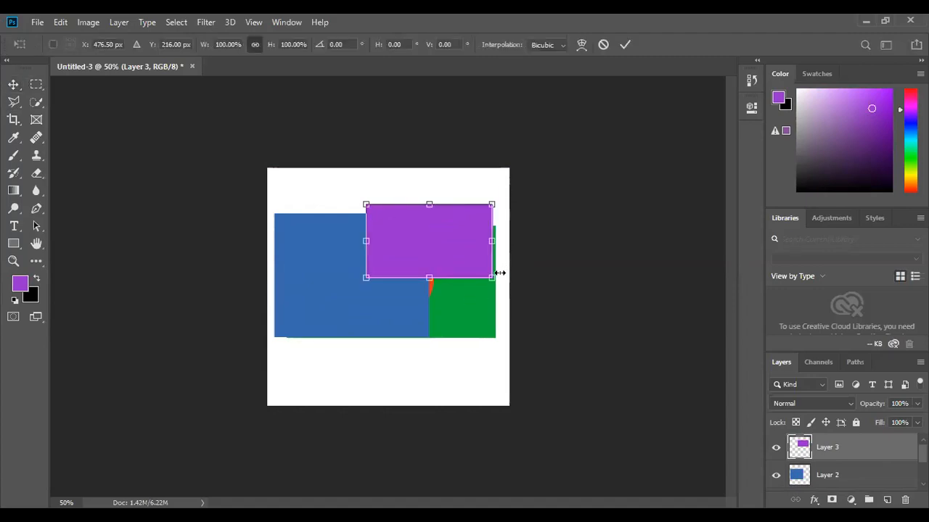
{"action": "mouse_move", "coordinate": [492, 280]}
{"action": "left_mouse_down"}
{"action": "mouse_move", "coordinate": [522, 298]}
{"action": "mouse_move", "coordinate": [488, 274]}
{"action": "left_mouse_up"}
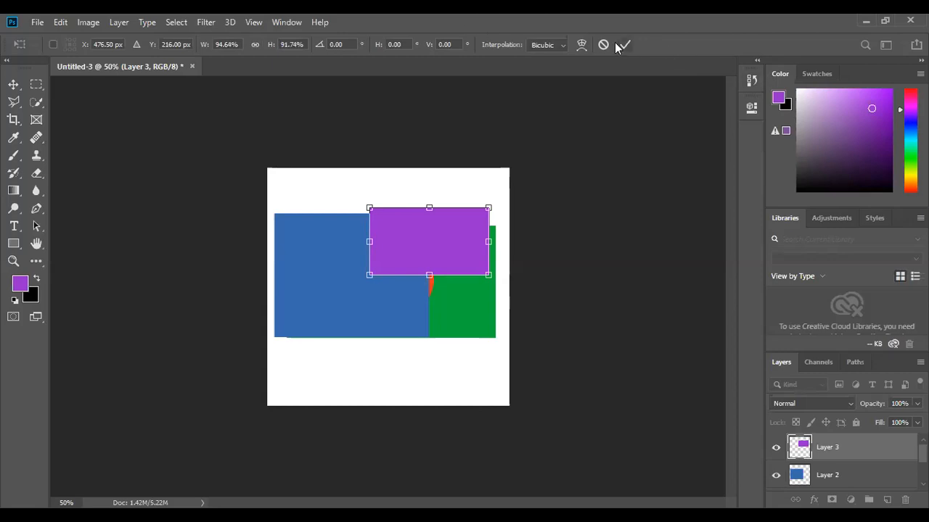
{"action": "left_click", "coordinate": [11, 86]}
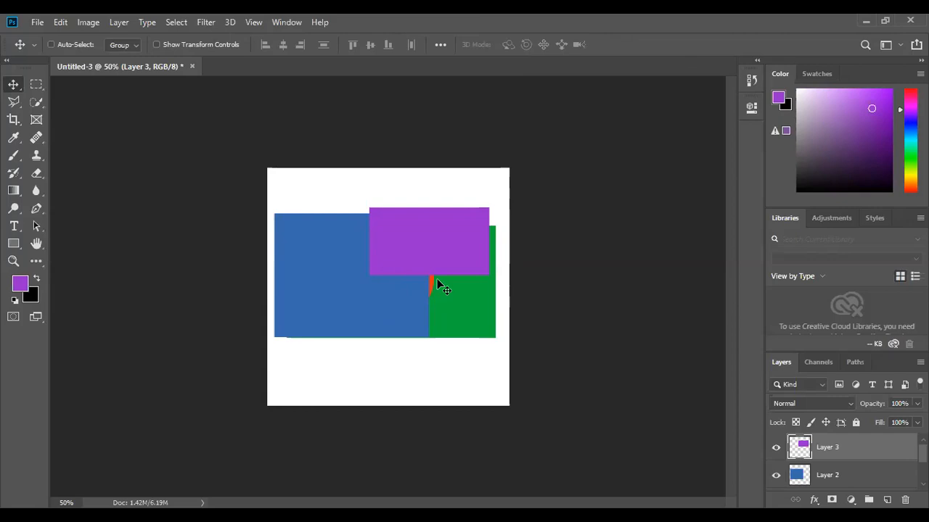
{"action": "right_click", "coordinate": [432, 234]}
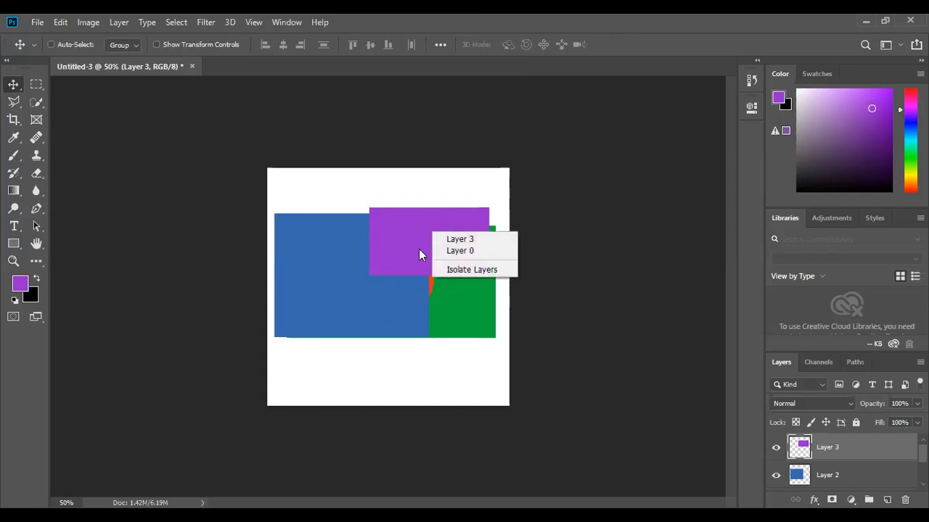
{"action": "left_click", "coordinate": [409, 272]}
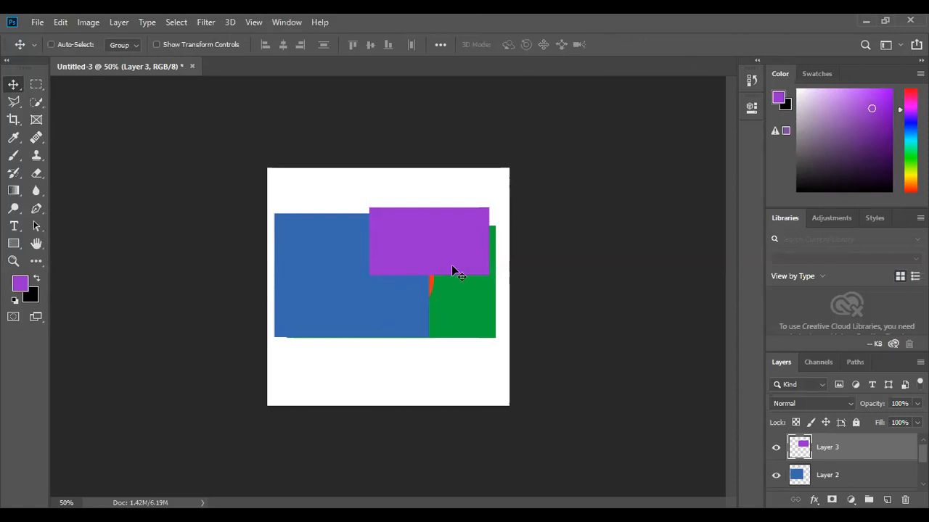
{"action": "scroll", "coordinate": [860, 460], "scroll_direction": "down", "scroll_amount": 2}
{"action": "scroll", "coordinate": [860, 450], "scroll_direction": "up", "scroll_amount": 2}
Float and enlarge the Layers panel, then move the purple rectangle's layer to the bottom of the stack.
{"action": "left_click_drag", "start_coordinate": [789, 363], "coordinate": [765, 359]}
{"action": "left_click_drag", "start_coordinate": [755, 320], "coordinate": [745, 210]}
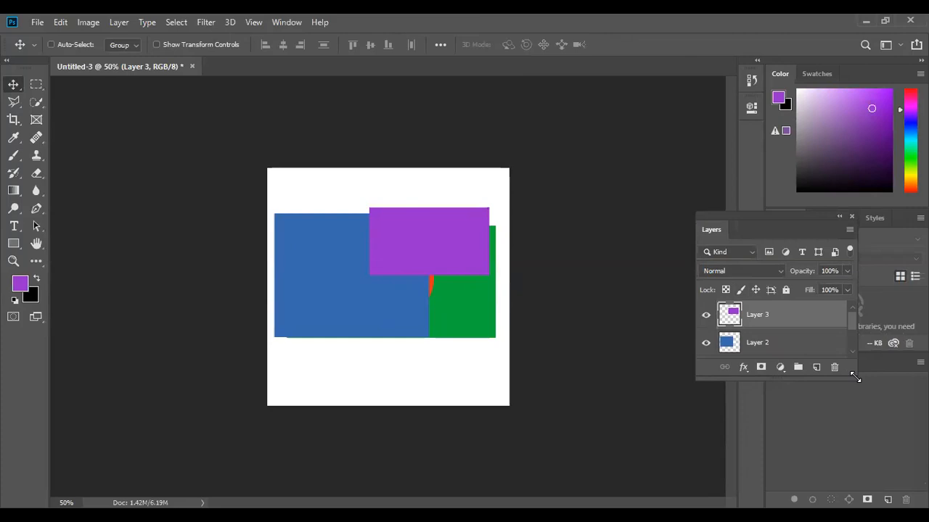
{"action": "left_click_drag", "start_coordinate": [856, 378], "coordinate": [893, 430]}
{"action": "left_click_drag", "start_coordinate": [902, 445], "coordinate": [907, 459]}
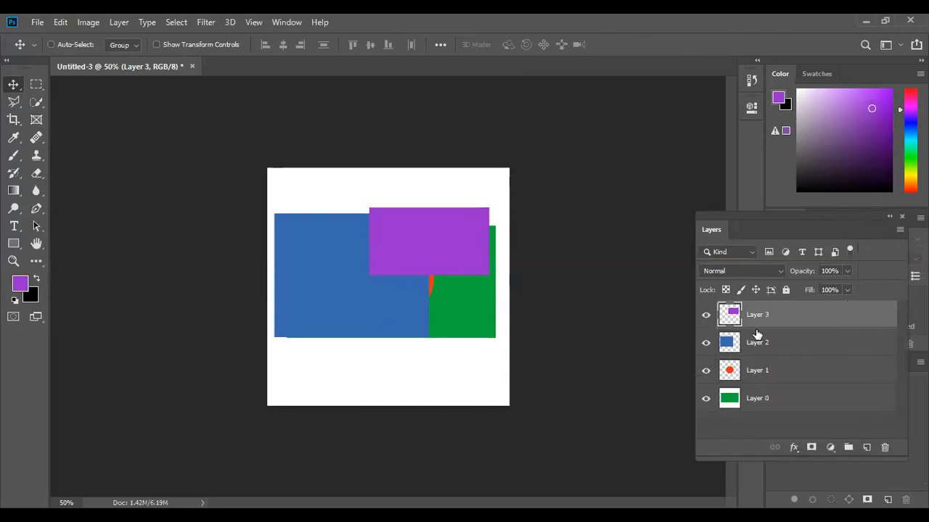
{"action": "left_click_drag", "start_coordinate": [768, 318], "coordinate": [778, 400]}
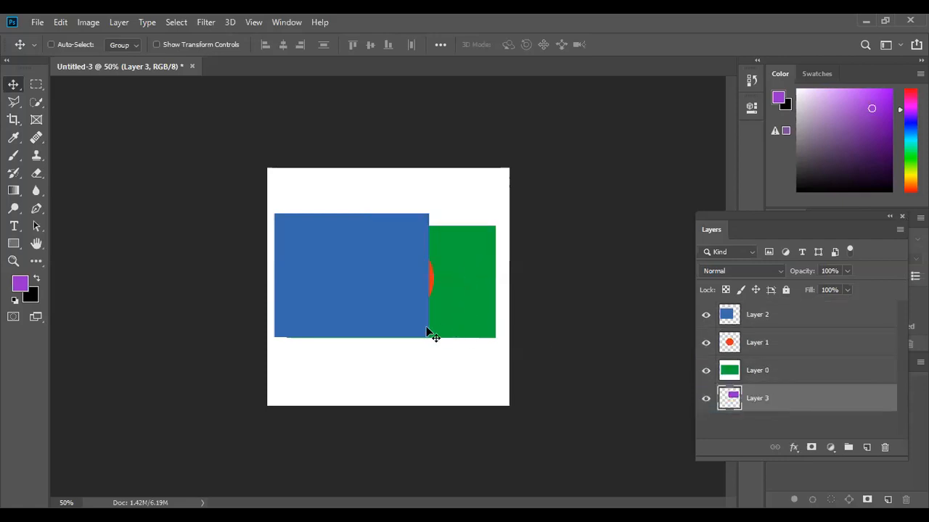
Hide and show each layer in turn to inspect the stacking order.
{"action": "left_click", "coordinate": [705, 371]}
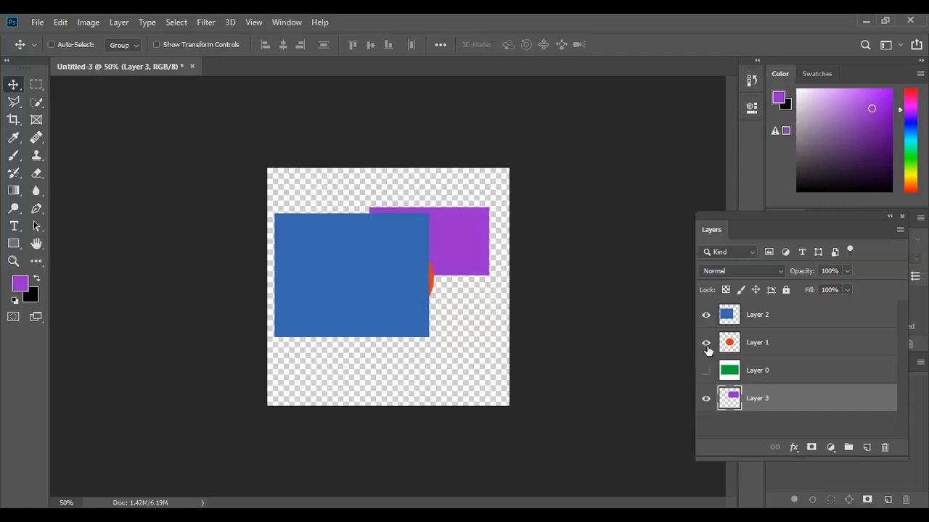
{"action": "left_click", "coordinate": [705, 343]}
{"action": "left_click", "coordinate": [706, 315]}
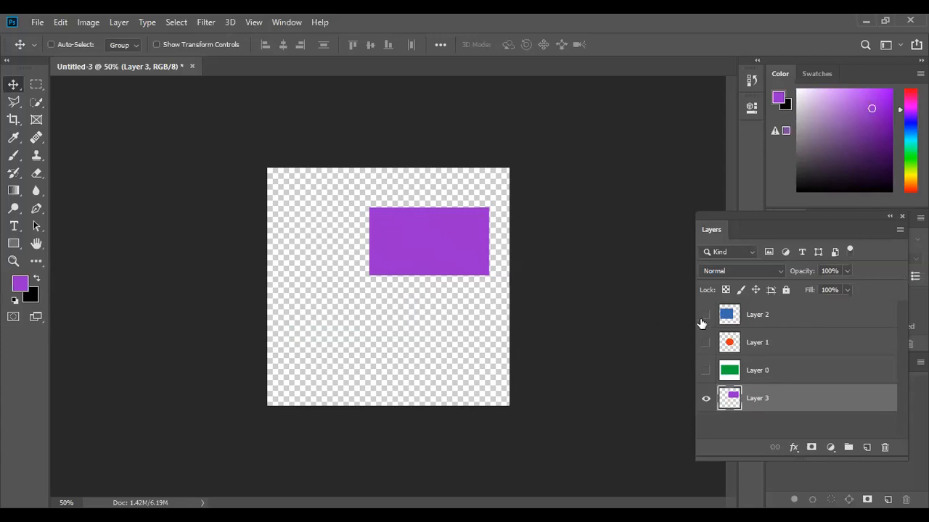
{"action": "left_click", "coordinate": [705, 316]}
{"action": "left_click", "coordinate": [706, 342]}
{"action": "left_click", "coordinate": [706, 371]}
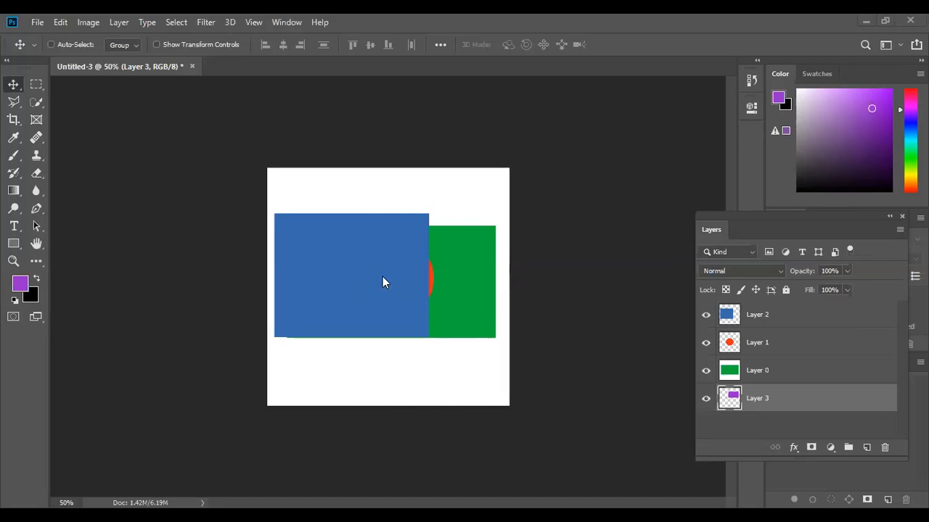
Select the blue rectangle's layer and try lowering its opacity to 41%, then restore it to 100%.
{"action": "left_click", "coordinate": [757, 323]}
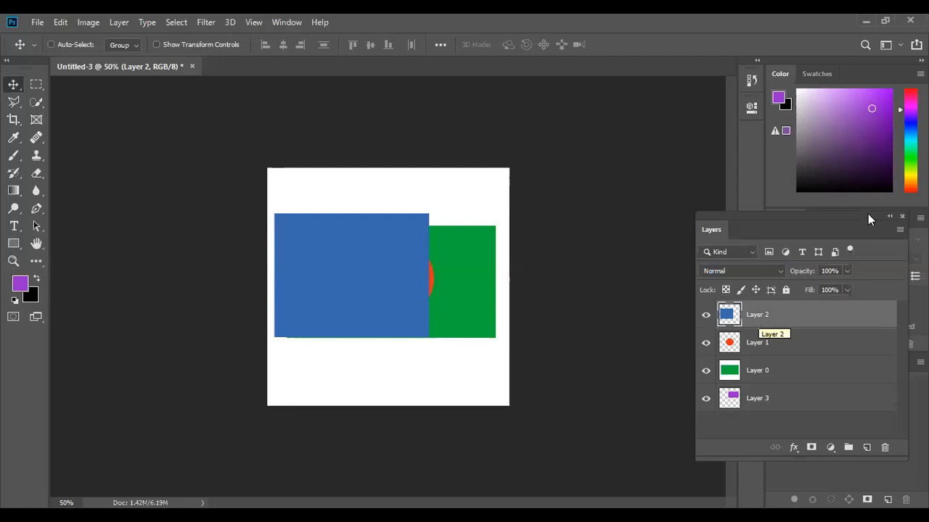
{"action": "left_click", "coordinate": [848, 271]}
{"action": "left_click_drag", "start_coordinate": [821, 286], "coordinate": [811, 286]}
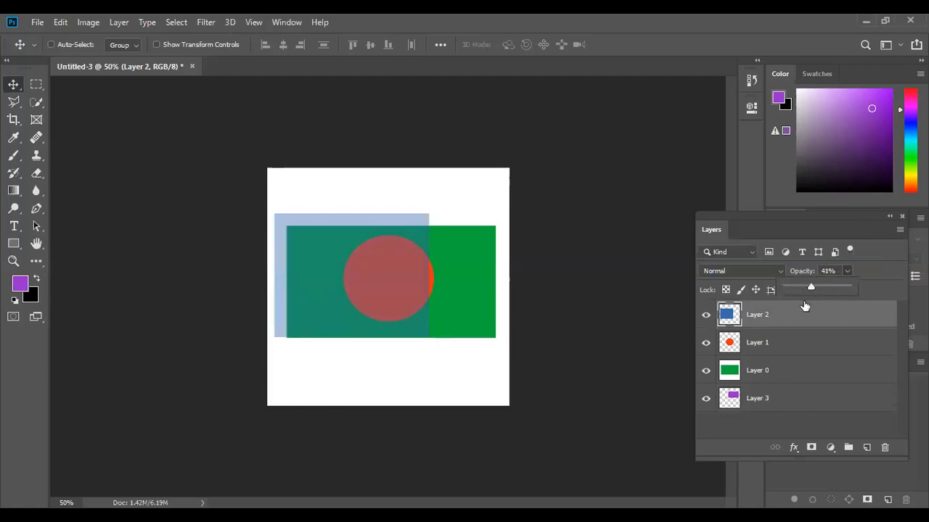
{"action": "left_click_drag", "start_coordinate": [808, 288], "coordinate": [871, 287]}
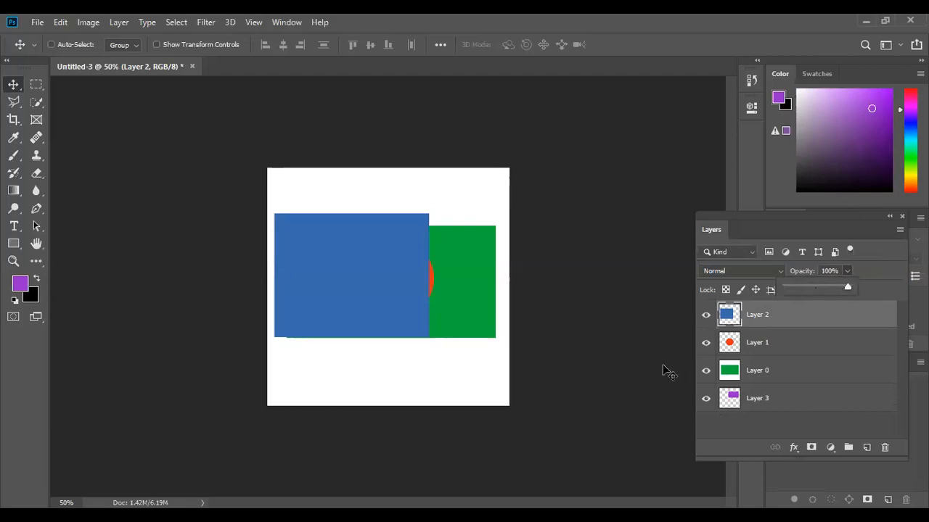
{"action": "left_click", "coordinate": [457, 356]}
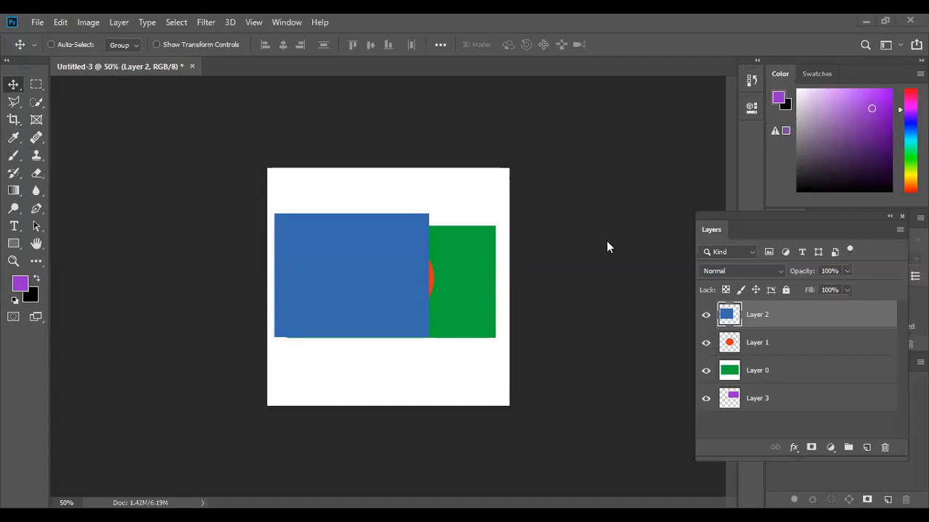
Preview the blend modes of the blue layer, such as Multiply, keeping it at Normal.
{"action": "left_click", "coordinate": [781, 271]}
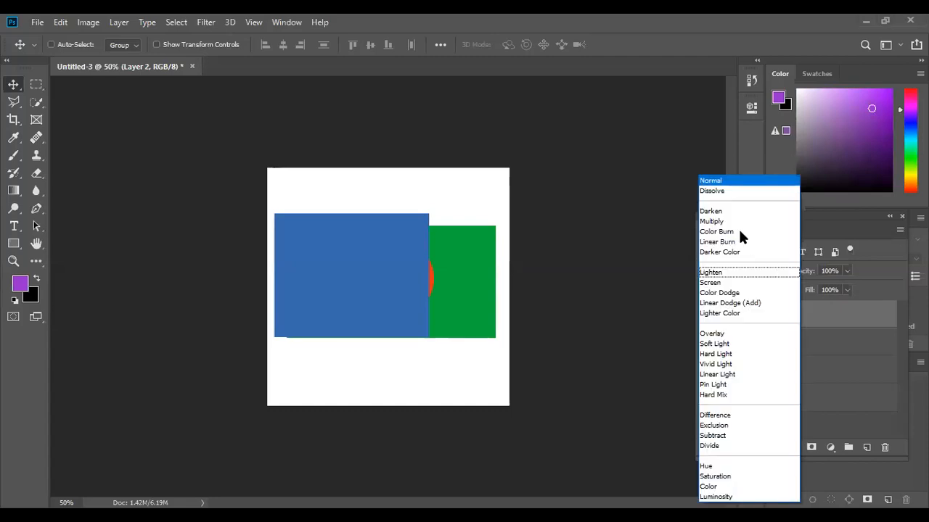
{"action": "left_click", "coordinate": [636, 289]}
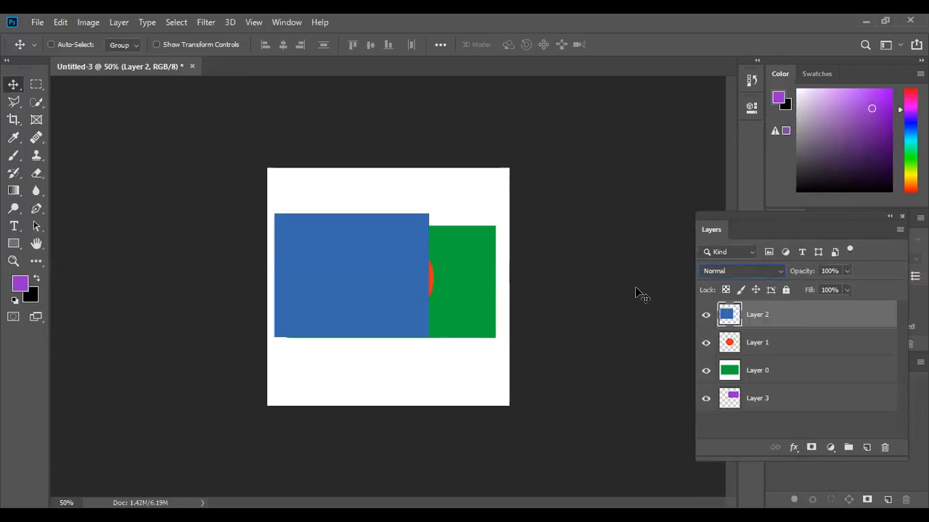
{"action": "left_click", "coordinate": [781, 270]}
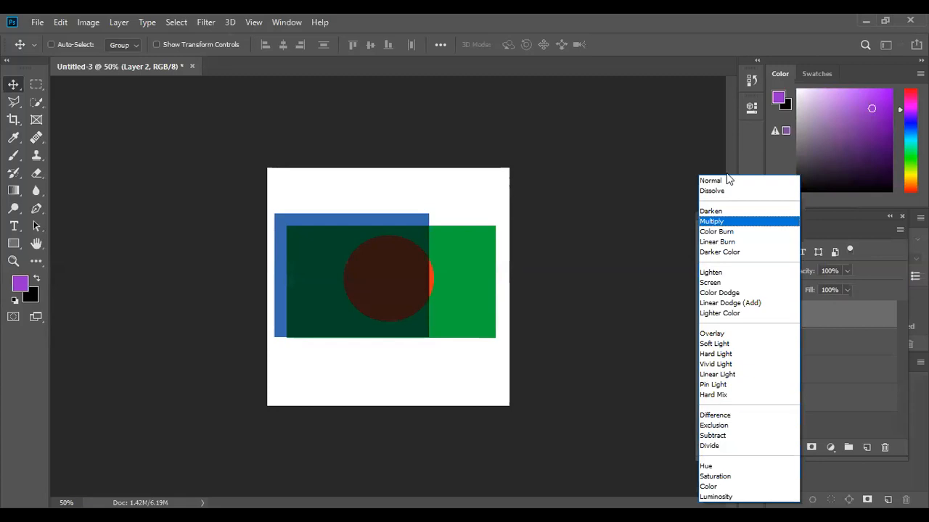
{"action": "left_click", "coordinate": [551, 323]}
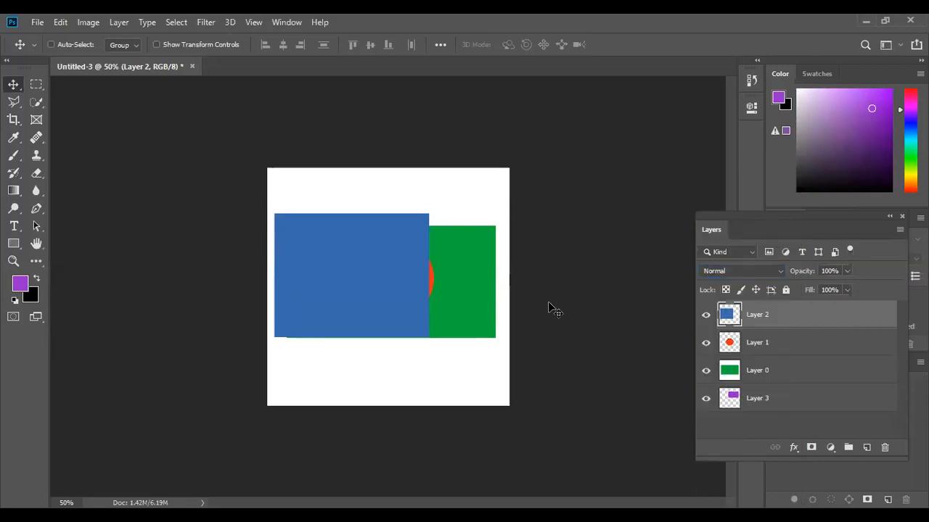
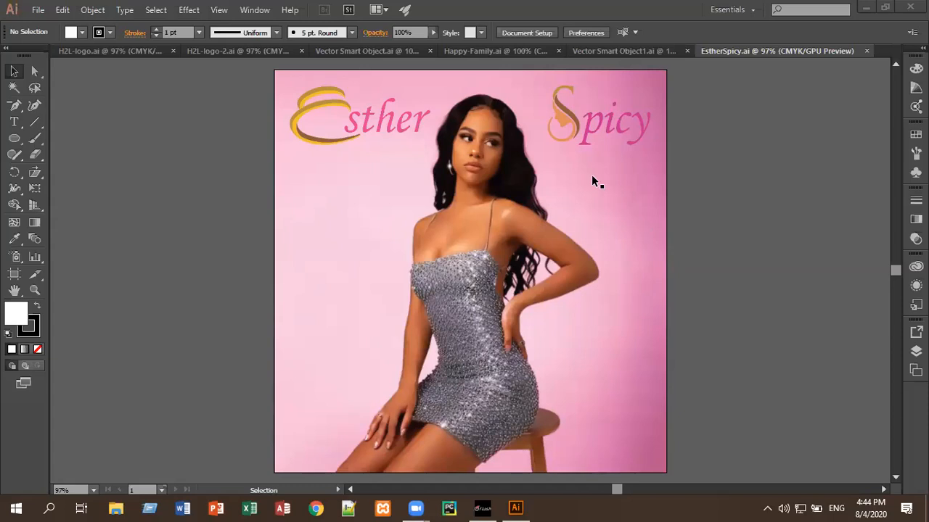
{"action": "left_click_drag", "start_coordinate": [317, 143], "coordinate": [356, 136]}
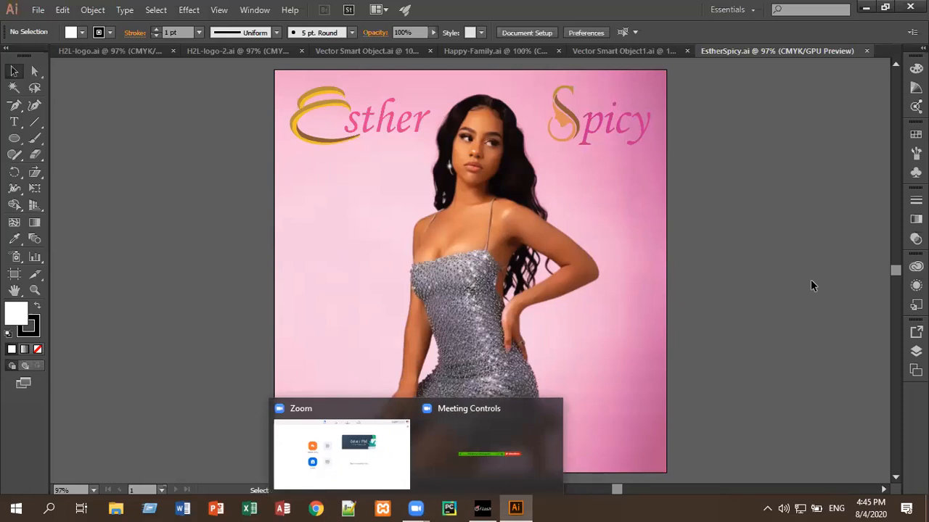
{"action": "left_click", "coordinate": [507, 52]}
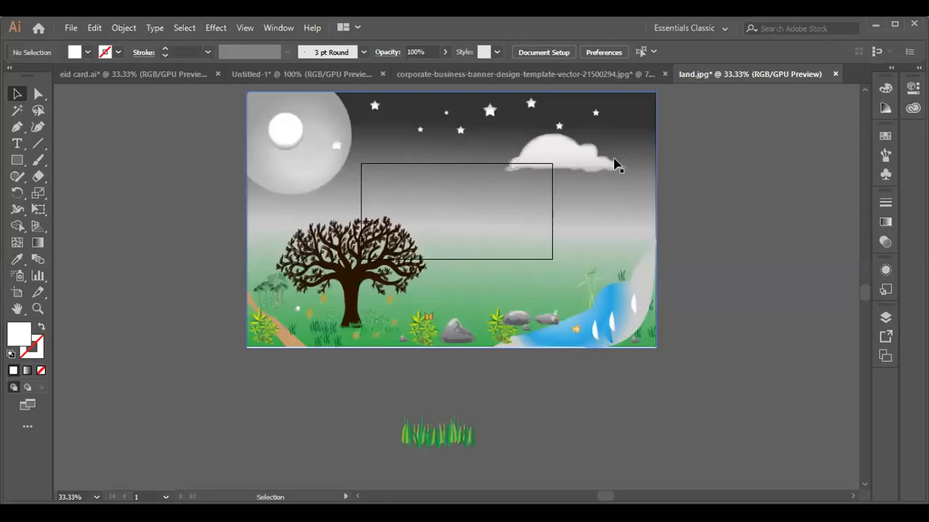
Move the landscape image aside and delete the cloud symbol lying behind it.
{"action": "scroll", "coordinate": [613, 162], "scroll_direction": "up", "scroll_amount": 1}
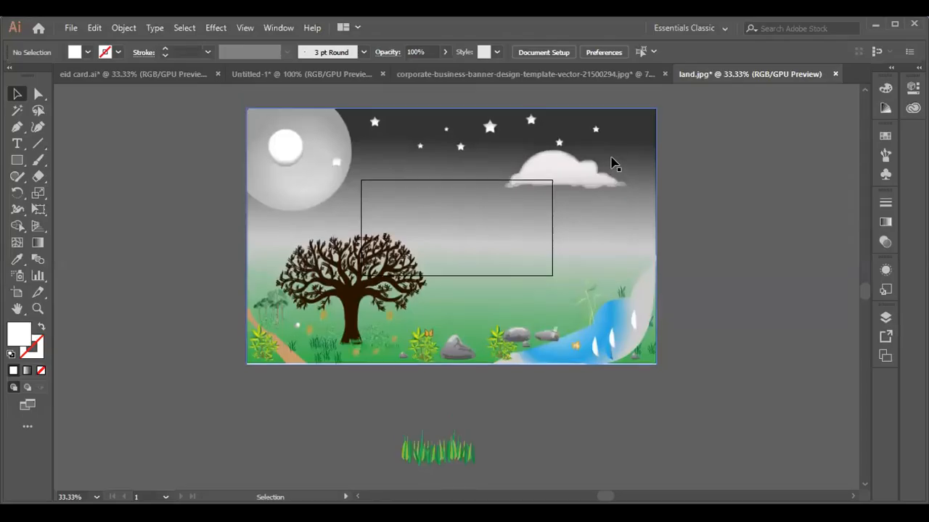
{"action": "scroll", "coordinate": [614, 164], "scroll_direction": "up", "scroll_amount": 1}
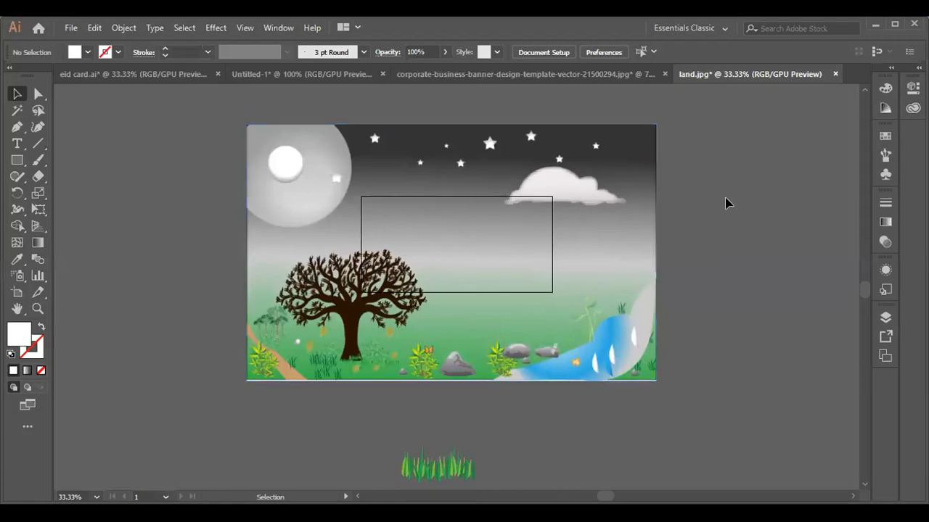
{"action": "left_click_drag", "start_coordinate": [428, 201], "coordinate": [324, 420]}
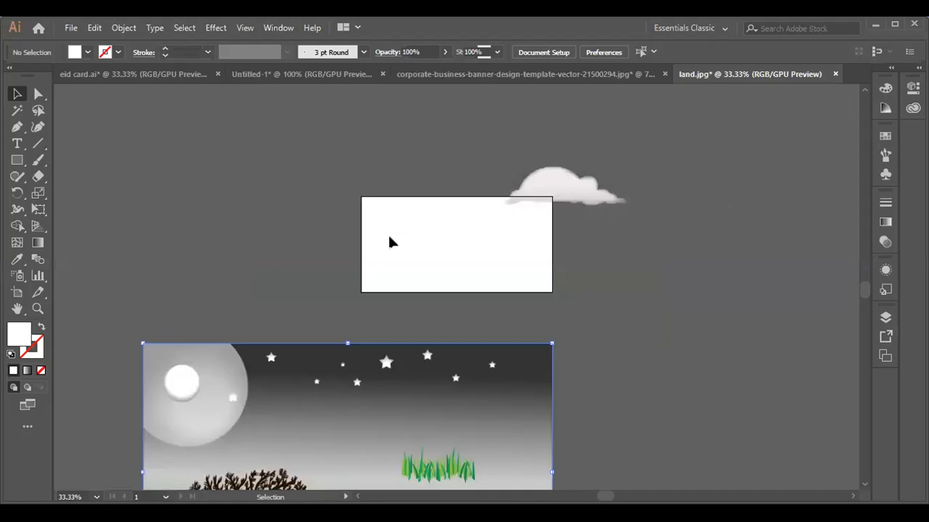
{"action": "left_click", "coordinate": [389, 240]}
{"action": "left_click", "coordinate": [553, 186]}
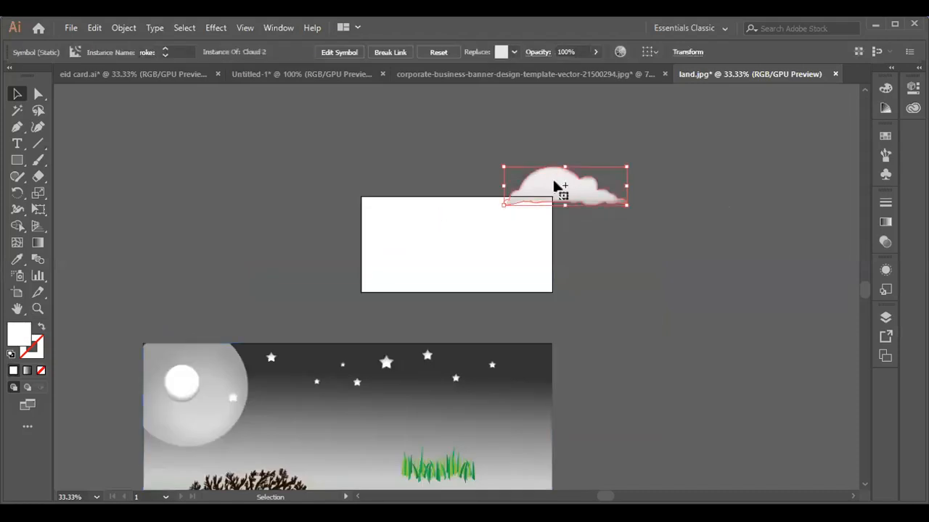
{"action": "key", "text": "Delete"}
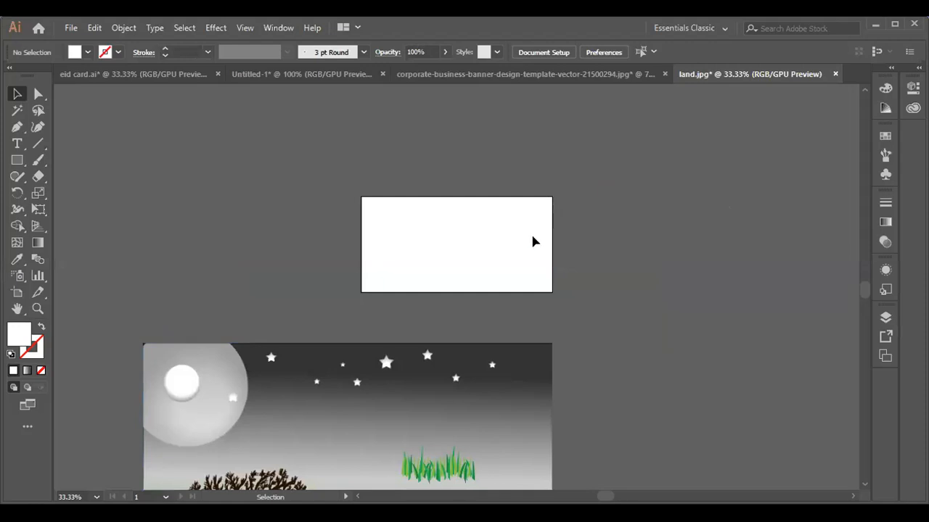
Move the landscape image back, scale it down and position it within the artboard.
{"action": "left_click_drag", "start_coordinate": [456, 429], "coordinate": [530, 227]}
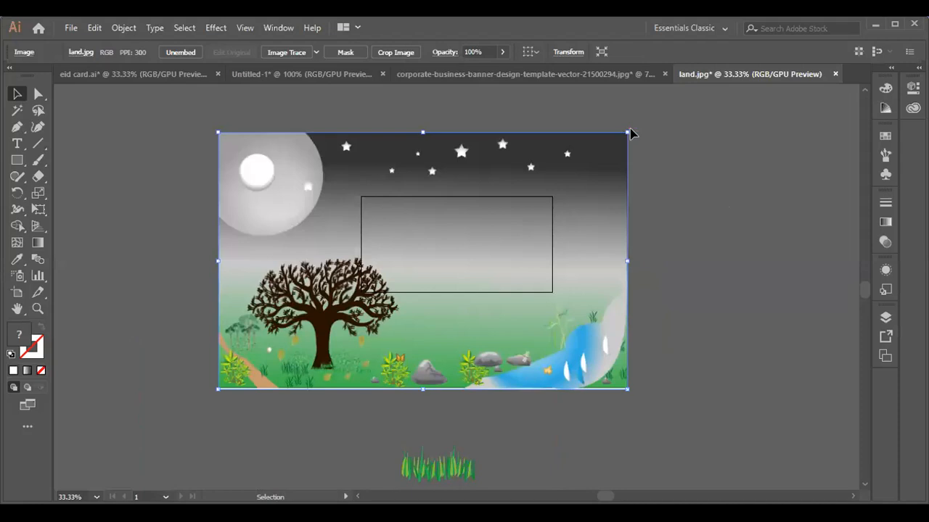
{"action": "left_click_drag", "start_coordinate": [625, 133], "coordinate": [548, 219]}
{"action": "left_click_drag", "start_coordinate": [479, 265], "coordinate": [508, 255]}
{"action": "key", "text": "ctrl+equal"}
{"action": "key", "text": "ctrl+equal"}
{"action": "key", "text": "ctrl+equal"}
{"action": "key", "text": "ctrl+equal"}
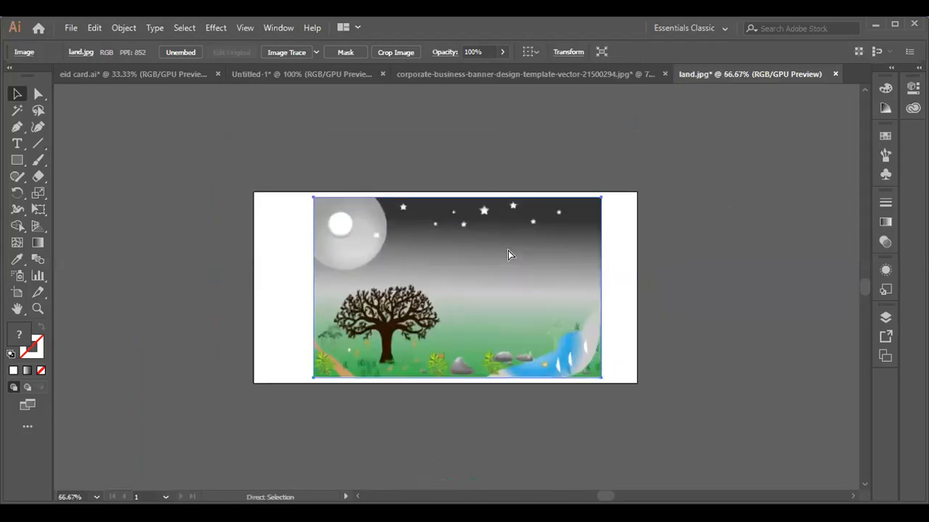
{"action": "key", "text": "ctrl+equal"}
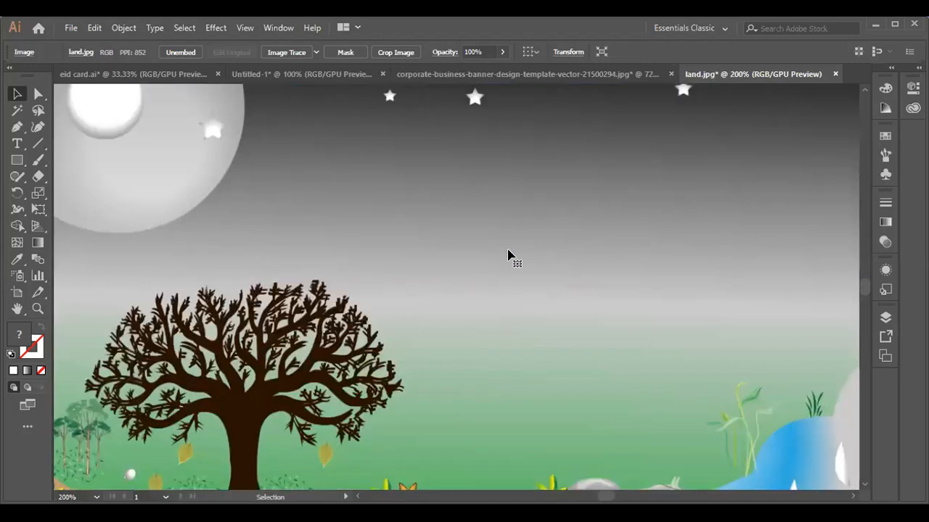
{"action": "key", "text": "ctrl+minus"}
{"action": "key", "text": "ctrl+minus"}
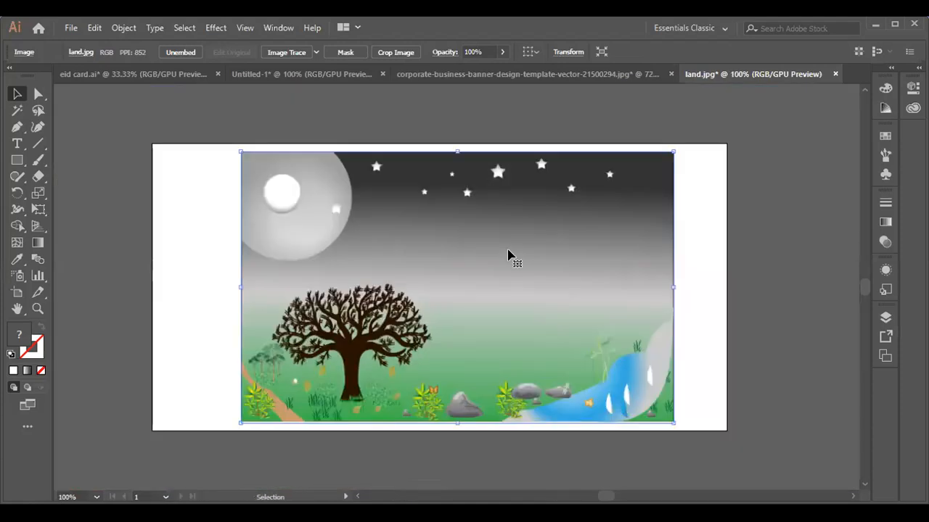
{"action": "left_click", "coordinate": [791, 268]}
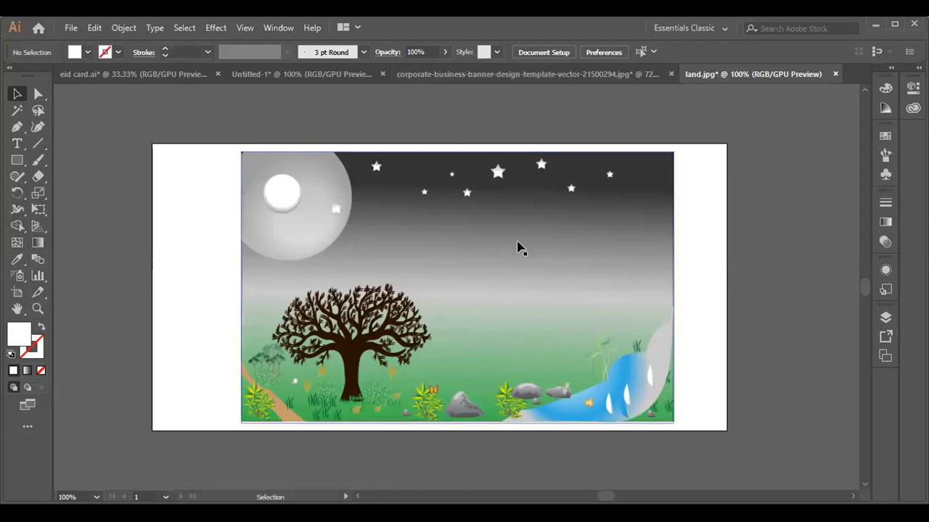
Draw a rectangle about 242 by 144 px over the landscape and give it a gradient fill.
{"action": "left_click", "coordinate": [45, 203]}
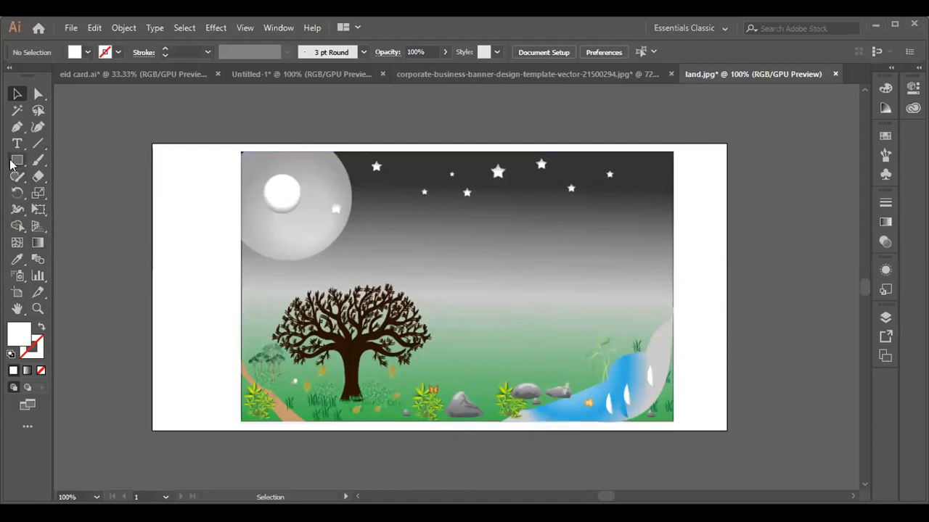
{"action": "left_click_drag", "start_coordinate": [457, 261], "coordinate": [688, 398]}
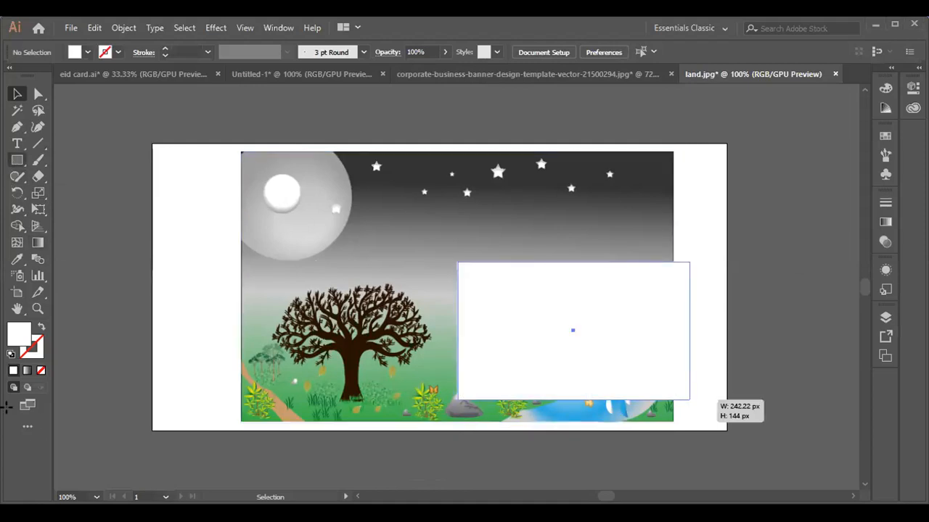
{"action": "left_click", "coordinate": [27, 371]}
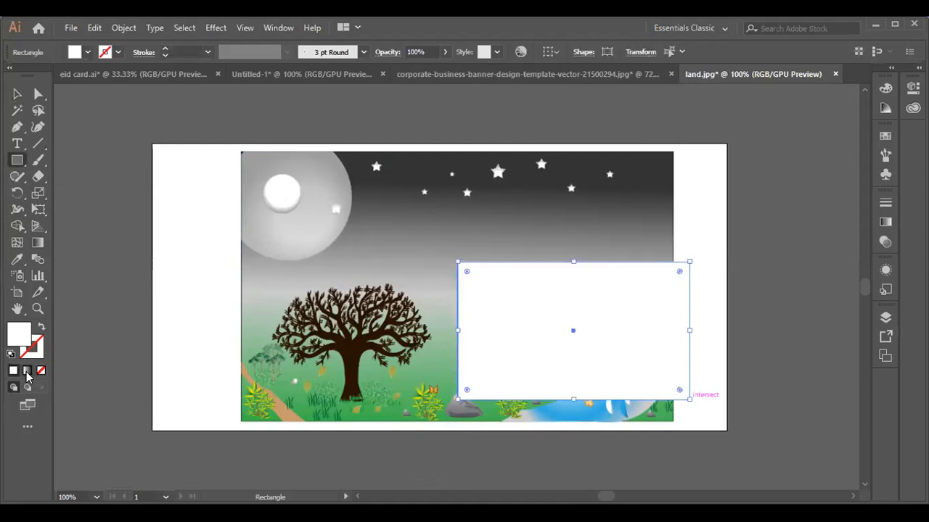
Add a colour stop midway along the gradient slider, then delete it.
{"action": "left_click", "coordinate": [775, 325]}
{"action": "left_click", "coordinate": [763, 327]}
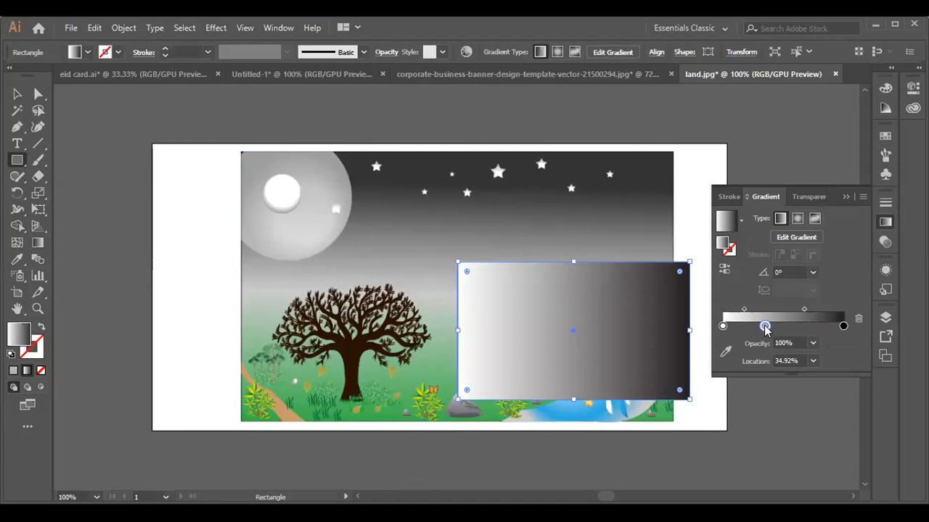
{"action": "left_click", "coordinate": [858, 318]}
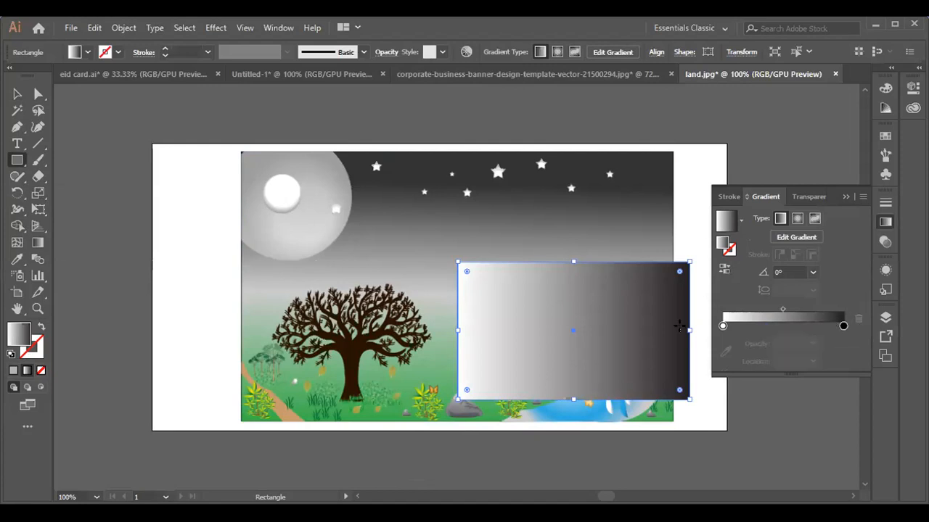
{"action": "left_click", "coordinate": [845, 195]}
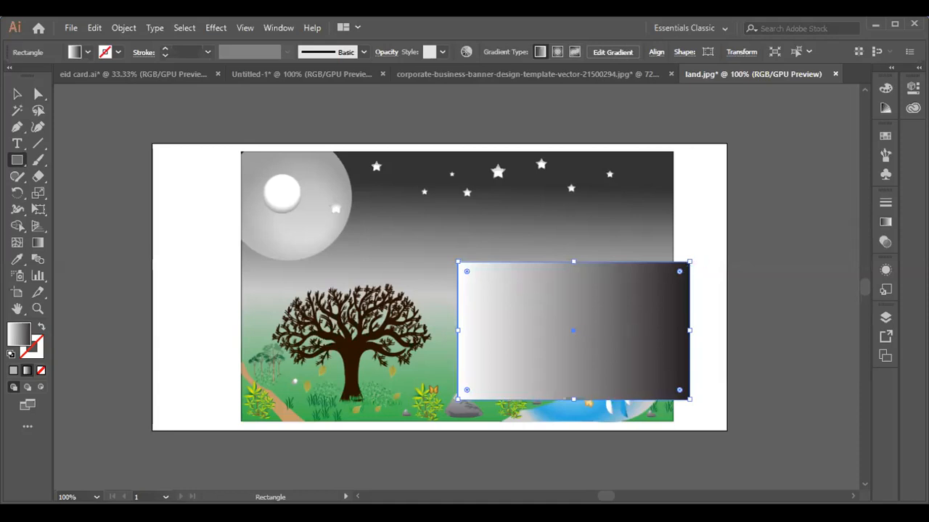
{"action": "left_click", "coordinate": [542, 289]}
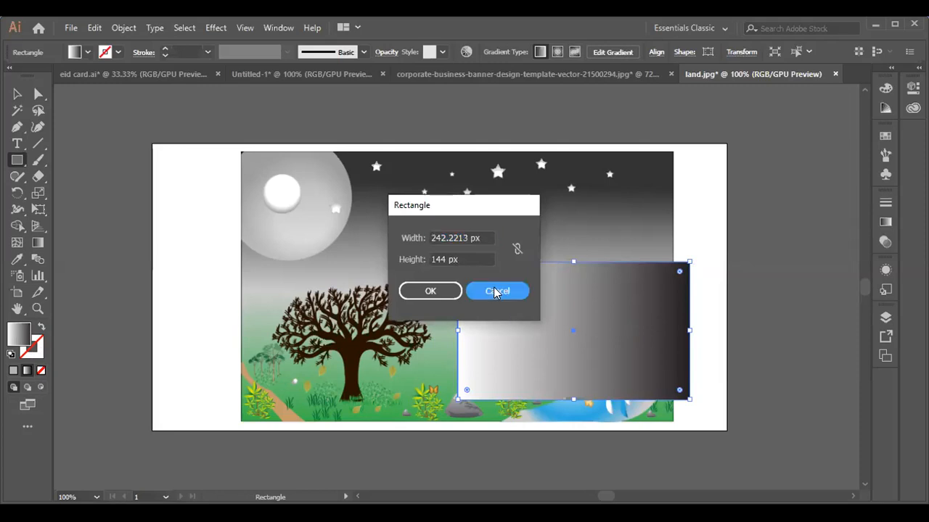
{"action": "left_click", "coordinate": [490, 293]}
{"action": "left_click", "coordinate": [18, 93]}
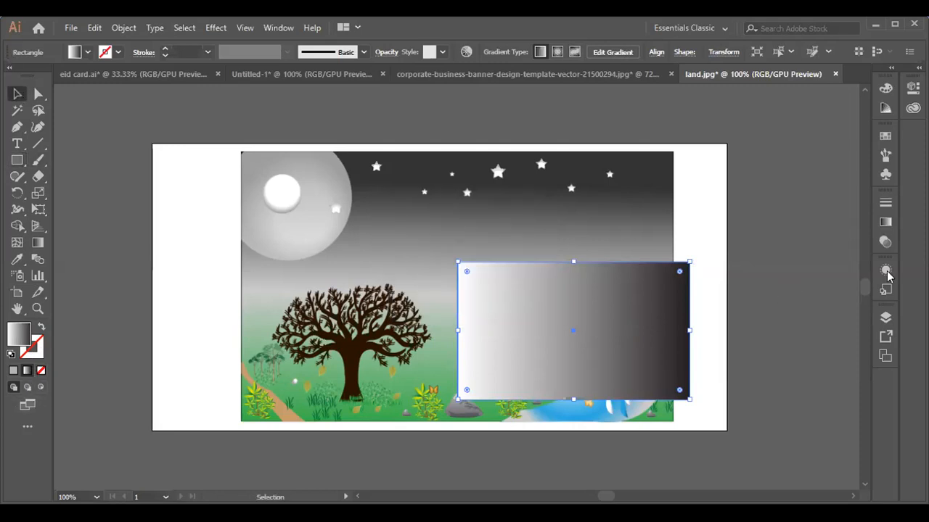
Add a middle gradient stop and set its colour to teal 00BF9C.
{"action": "left_click", "coordinate": [885, 222]}
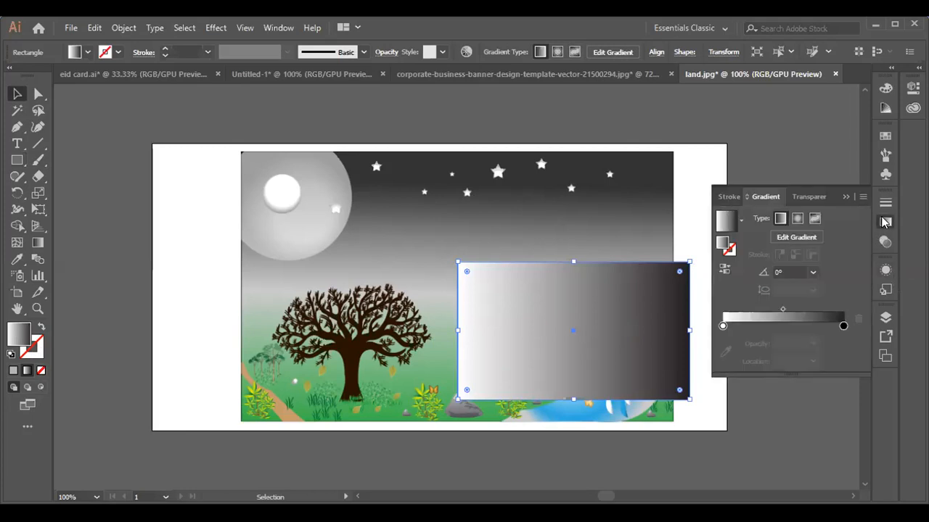
{"action": "left_click", "coordinate": [795, 326]}
{"action": "double_click", "coordinate": [795, 327]}
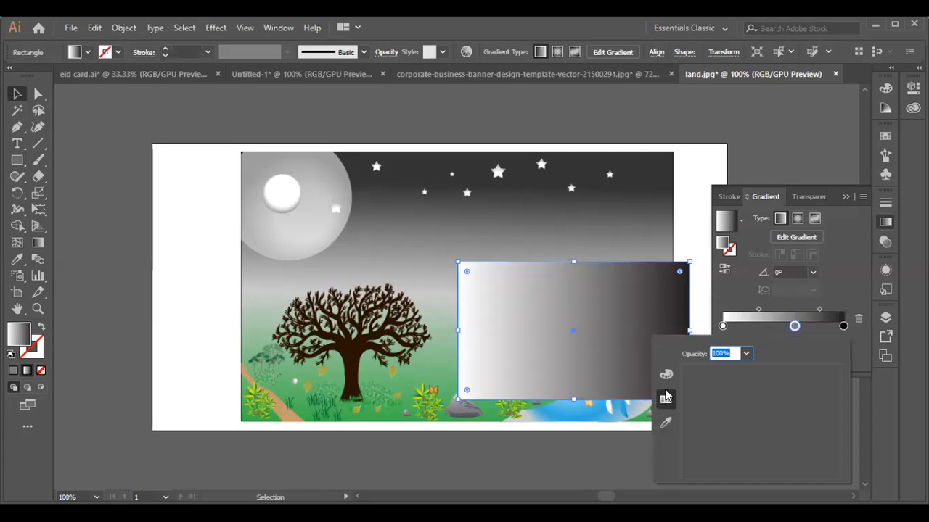
{"action": "left_click", "coordinate": [666, 374]}
{"action": "left_click", "coordinate": [758, 462]}
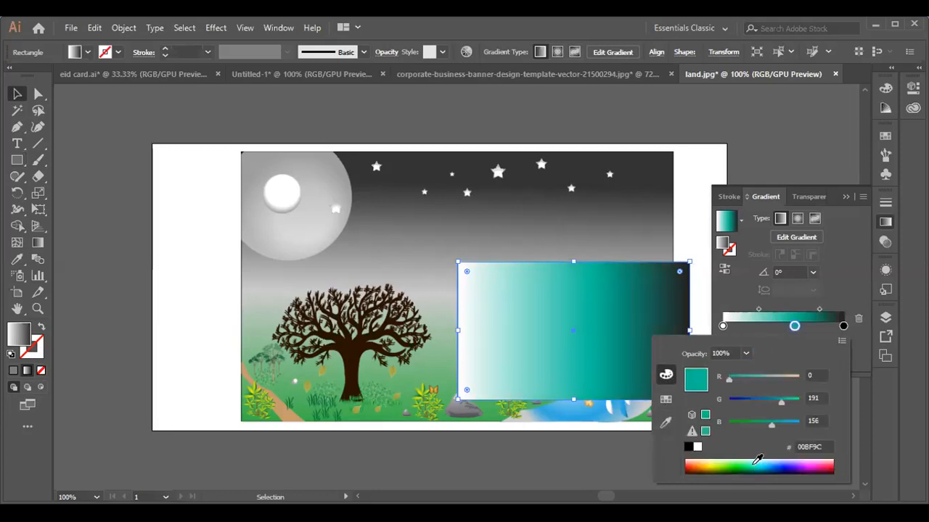
{"action": "left_click", "coordinate": [847, 294]}
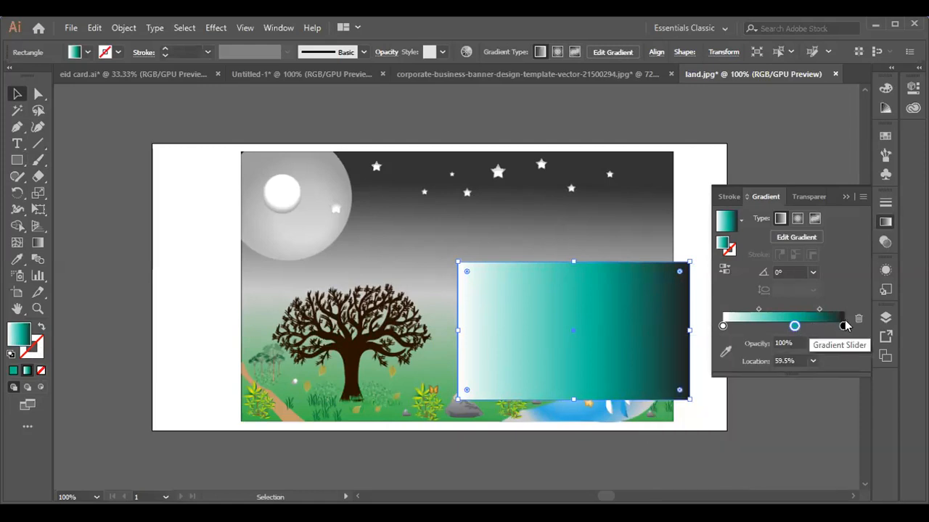
Drag the right gradient stop toward the middle and add a black stop near the left end.
{"action": "left_click_drag", "start_coordinate": [843, 328], "coordinate": [767, 329]}
{"action": "left_click", "coordinate": [742, 327]}
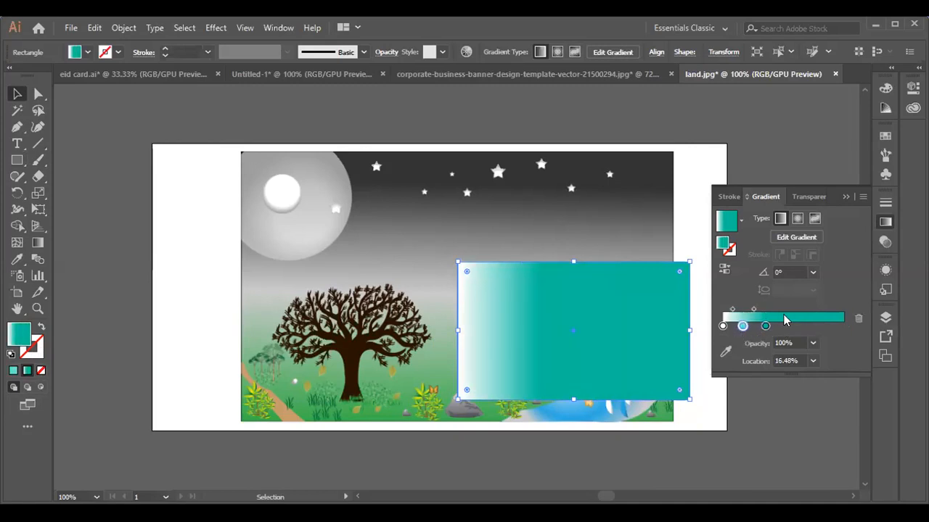
{"action": "double_click", "coordinate": [742, 327]}
{"action": "left_click", "coordinate": [666, 403]}
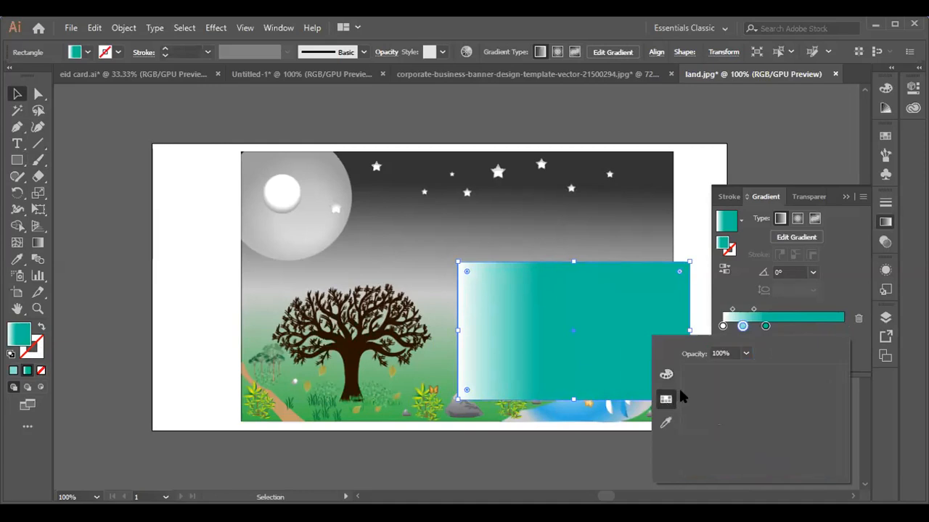
{"action": "left_click", "coordinate": [667, 375]}
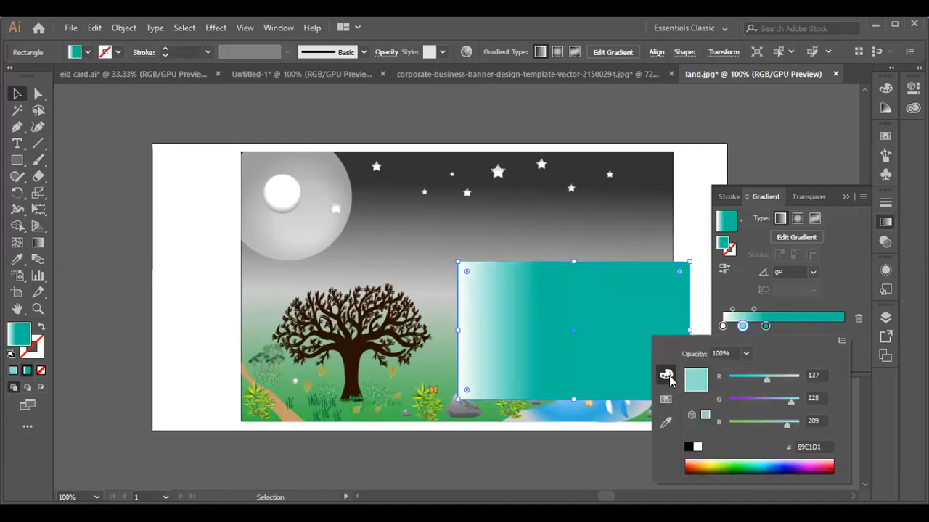
{"action": "left_click", "coordinate": [696, 446]}
{"action": "left_click", "coordinate": [687, 447]}
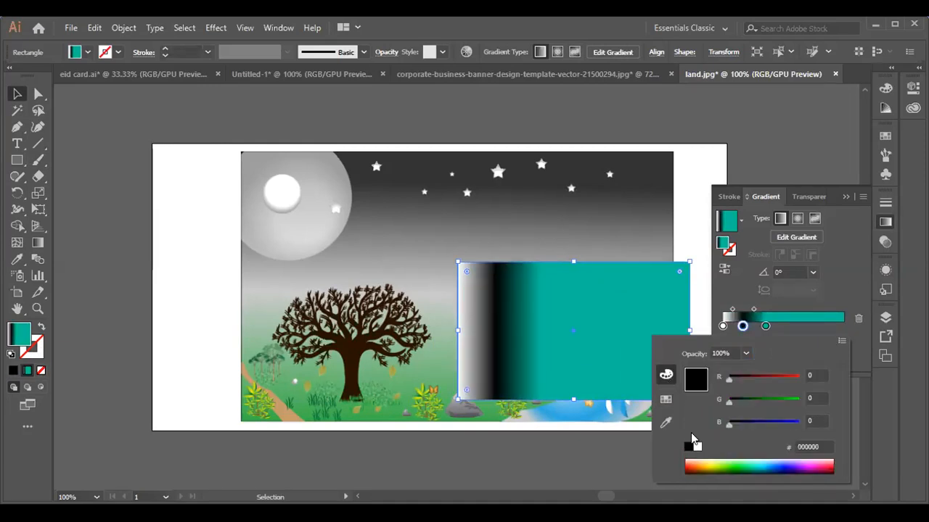
Move the white gradient stop right to about 28% location.
{"action": "left_click", "coordinate": [723, 328]}
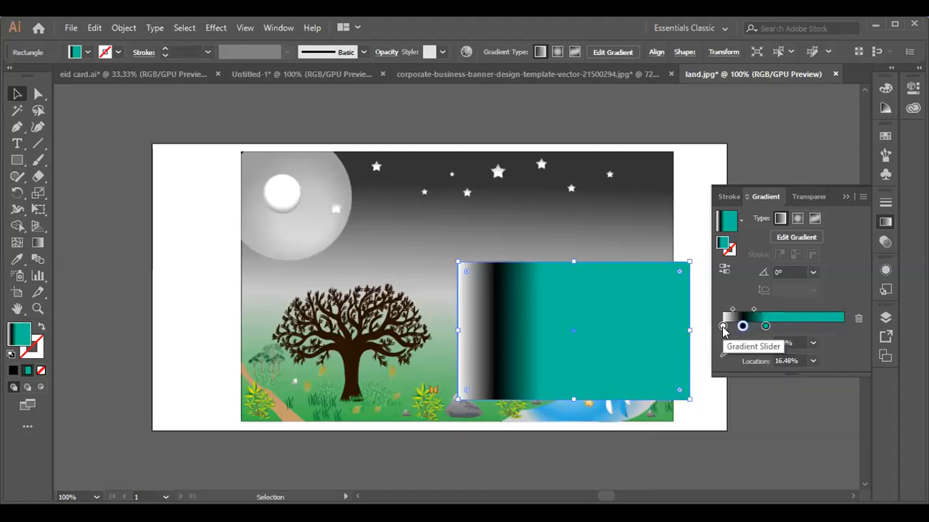
{"action": "left_click", "coordinate": [724, 327]}
{"action": "left_click_drag", "start_coordinate": [728, 327], "coordinate": [755, 325]}
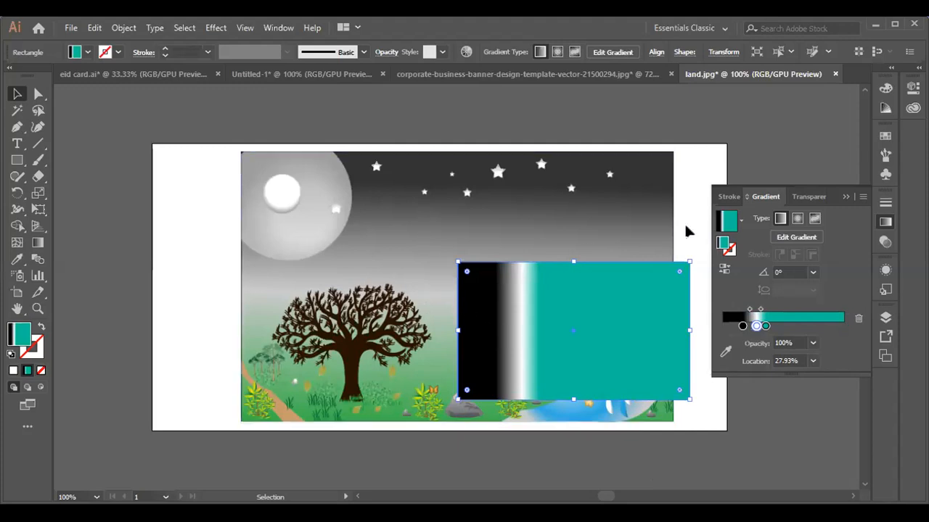
Collapse the gradient panel and delete the gradient-filled rectangle.
{"action": "left_click", "coordinate": [843, 197]}
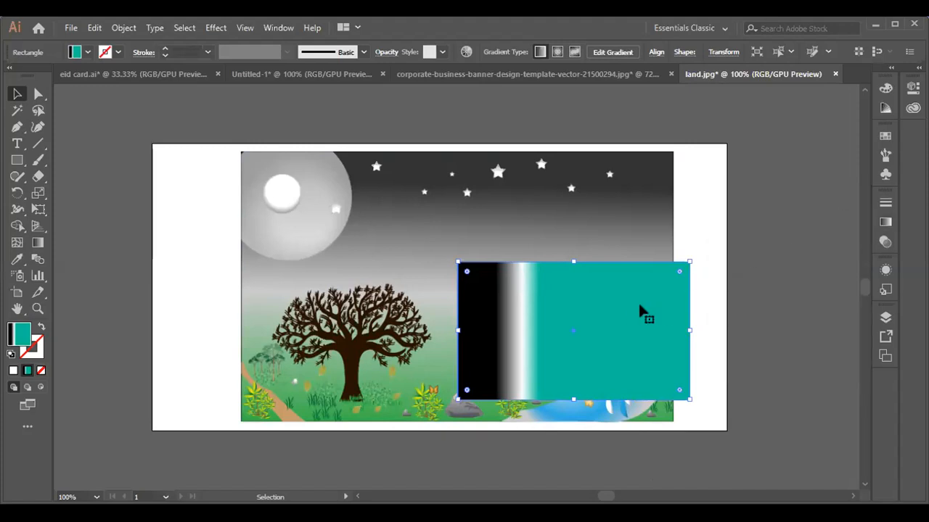
{"action": "key", "text": "Delete"}
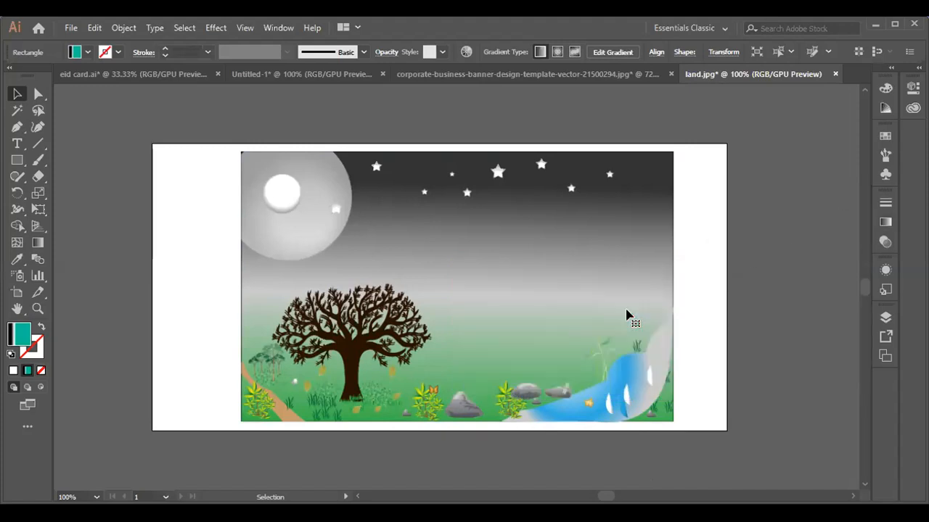
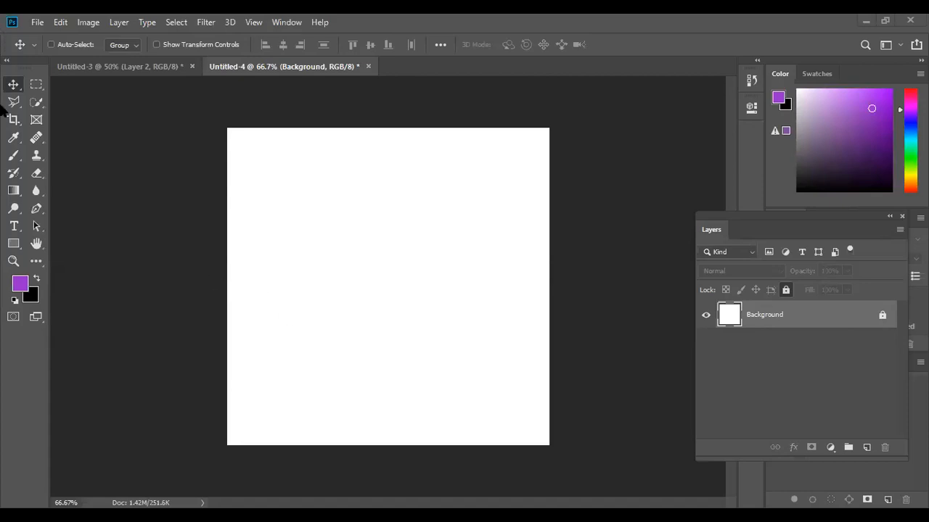
Unlock the Background layer and try moving it around the canvas with the Move tool.
{"action": "left_click", "coordinate": [35, 85]}
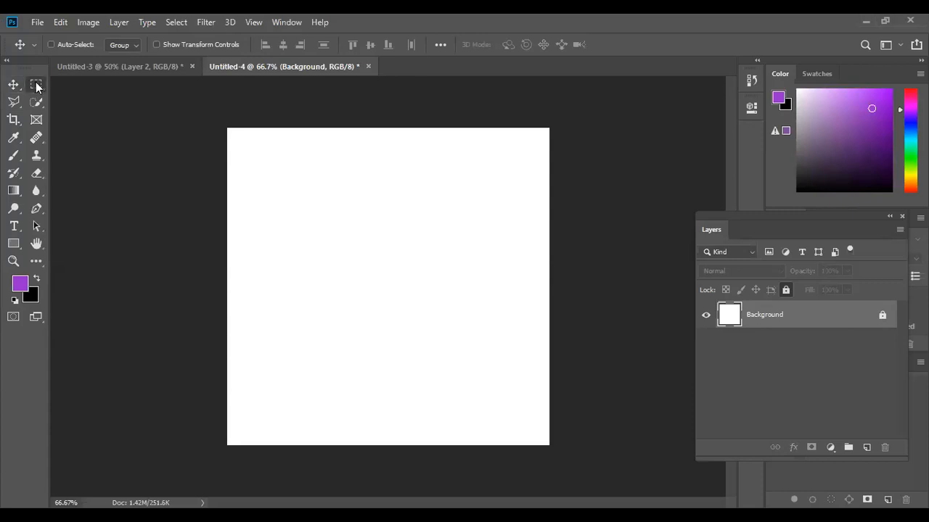
{"action": "left_click", "coordinate": [14, 85]}
{"action": "left_click", "coordinate": [882, 319]}
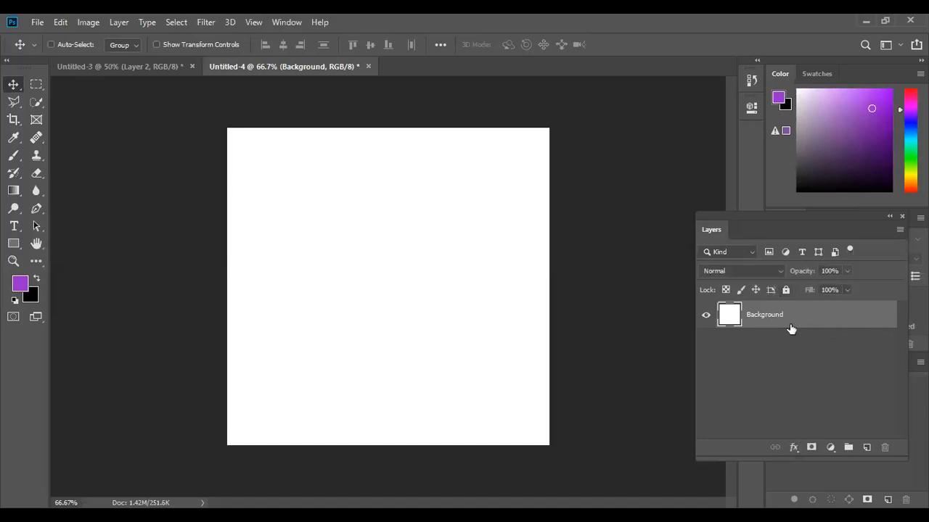
{"action": "left_click_drag", "start_coordinate": [303, 210], "coordinate": [225, 297]}
{"action": "left_click_drag", "start_coordinate": [395, 338], "coordinate": [363, 339]}
{"action": "left_click_drag", "start_coordinate": [502, 240], "coordinate": [458, 275]}
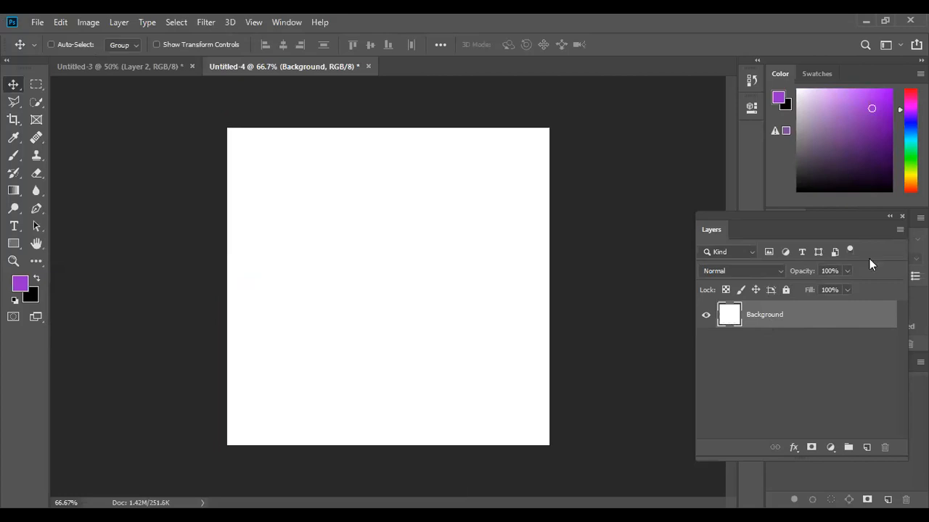
Lock the Background layer completely, try moving it again, and dismiss the locked-layer alert.
{"action": "left_click", "coordinate": [785, 289]}
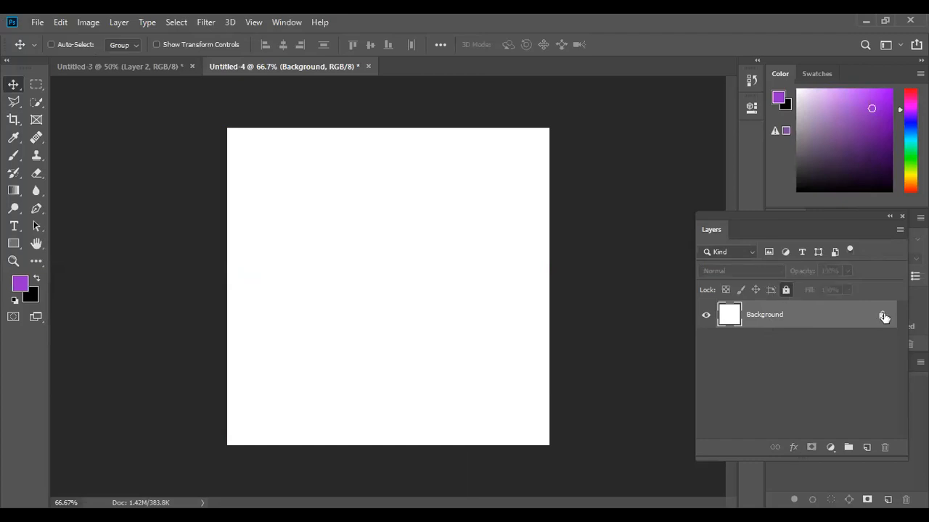
{"action": "left_click_drag", "start_coordinate": [445, 215], "coordinate": [359, 263]}
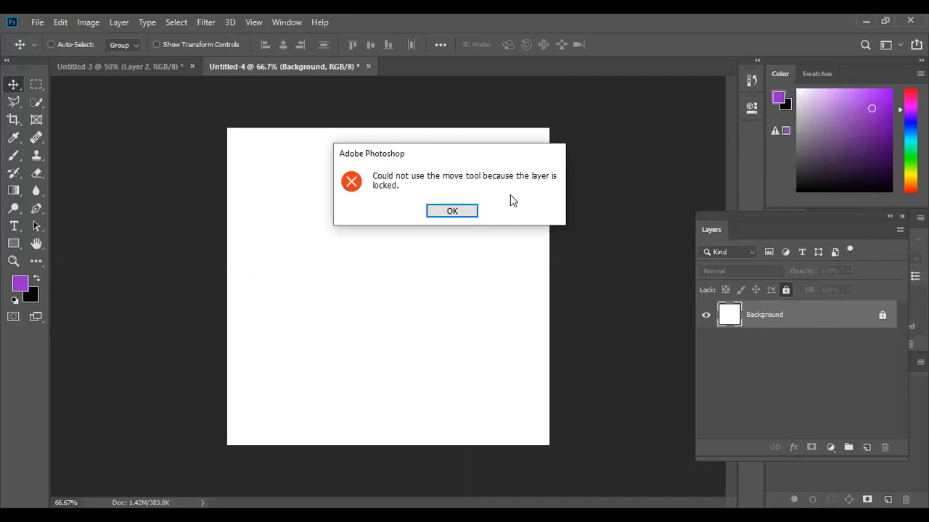
{"action": "left_click", "coordinate": [452, 212]}
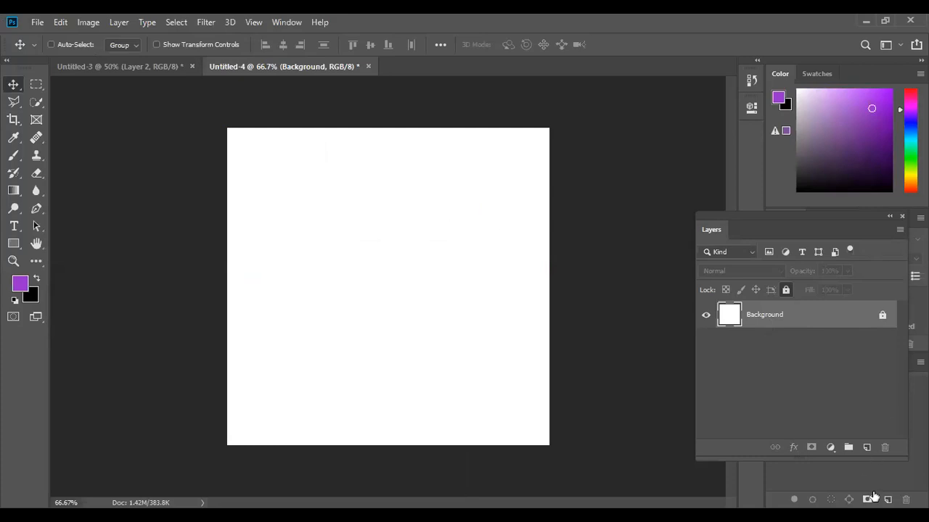
Add a new layer and draw a wide rectangular selection across the middle of the canvas.
{"action": "left_click", "coordinate": [867, 449]}
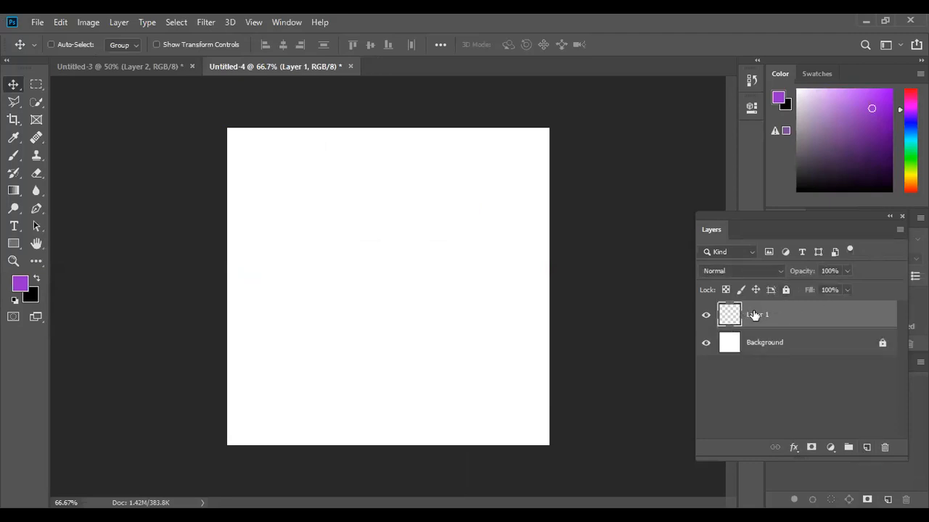
{"action": "left_click", "coordinate": [37, 85]}
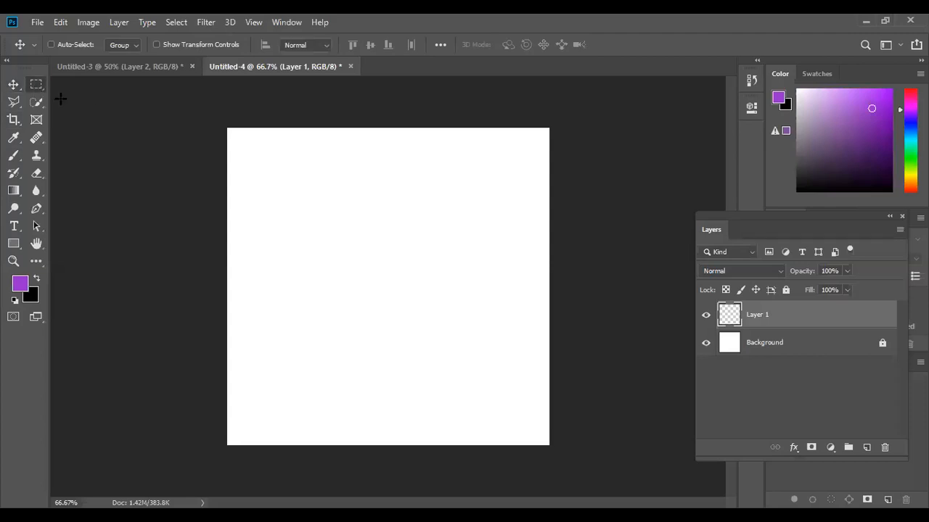
{"action": "left_click_drag", "start_coordinate": [267, 232], "coordinate": [522, 374]}
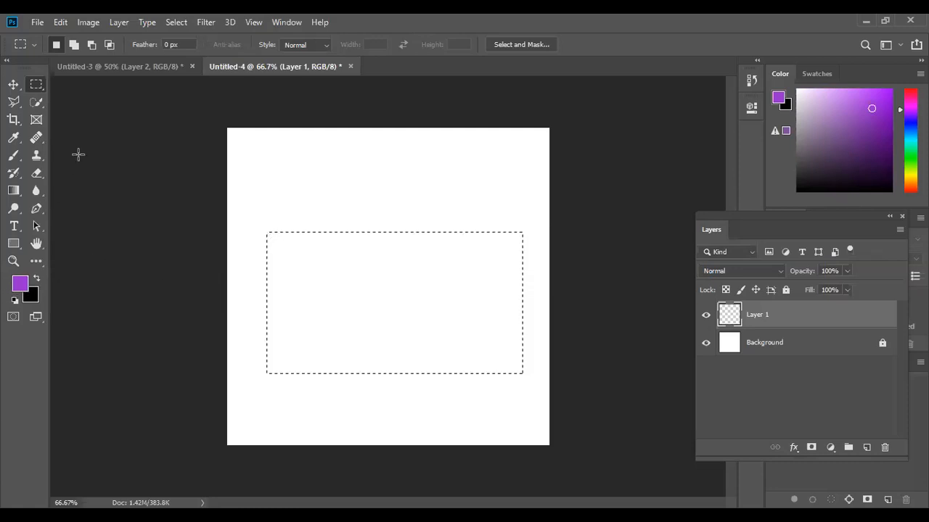
Fill the selection with the purple foreground colour and deselect it.
{"action": "left_click", "coordinate": [20, 284]}
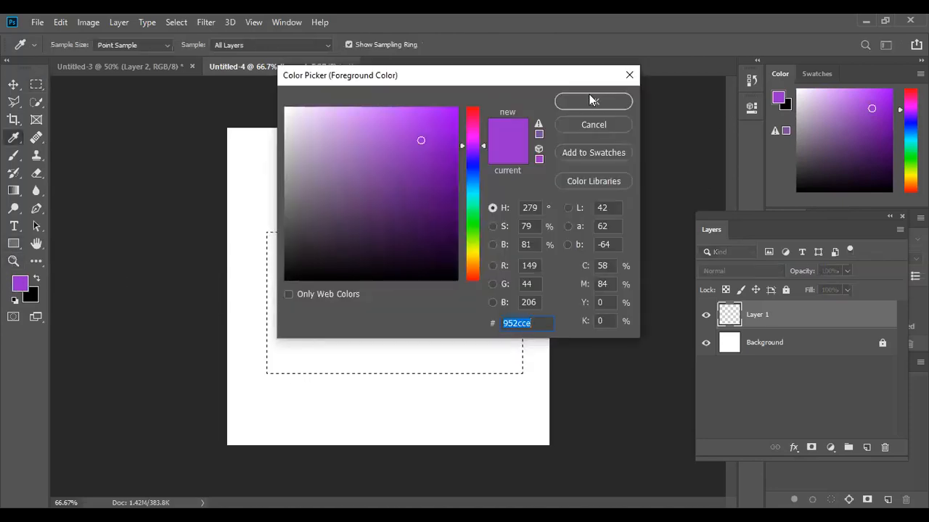
{"action": "left_click", "coordinate": [628, 77]}
{"action": "key", "text": "m"}
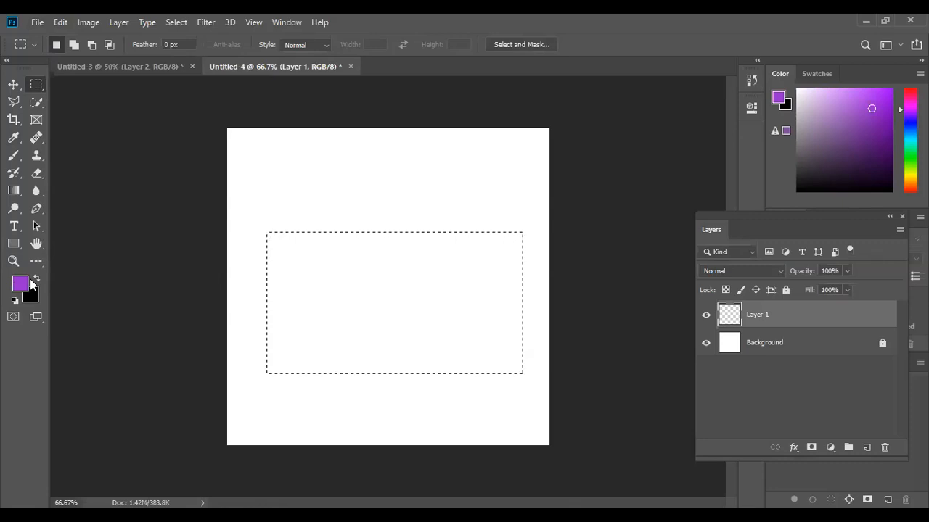
{"action": "key", "text": "alt+BackSpace"}
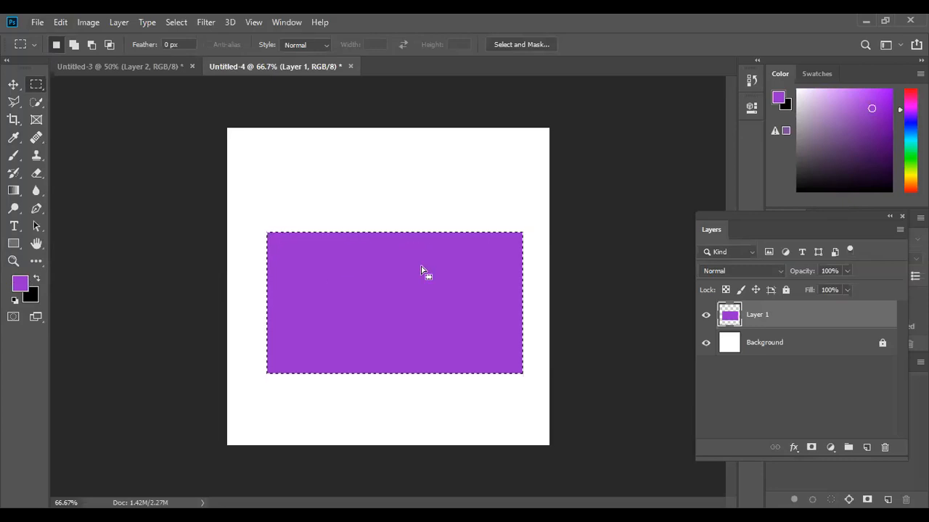
{"action": "key", "text": "ctrl+d"}
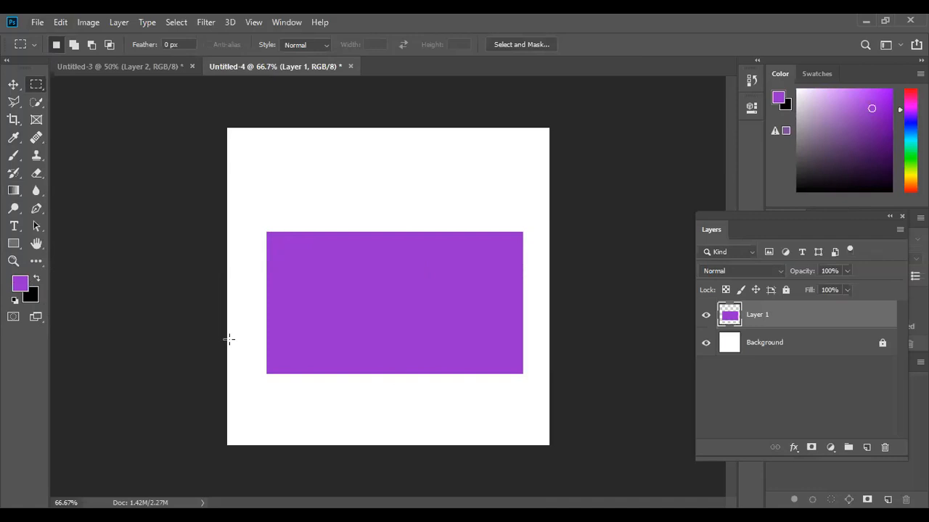
Add another new layer and draw a tall rectangular selection on the right half of the canvas.
{"action": "left_click", "coordinate": [35, 302]}
{"action": "left_click", "coordinate": [593, 125]}
{"action": "left_click", "coordinate": [866, 447]}
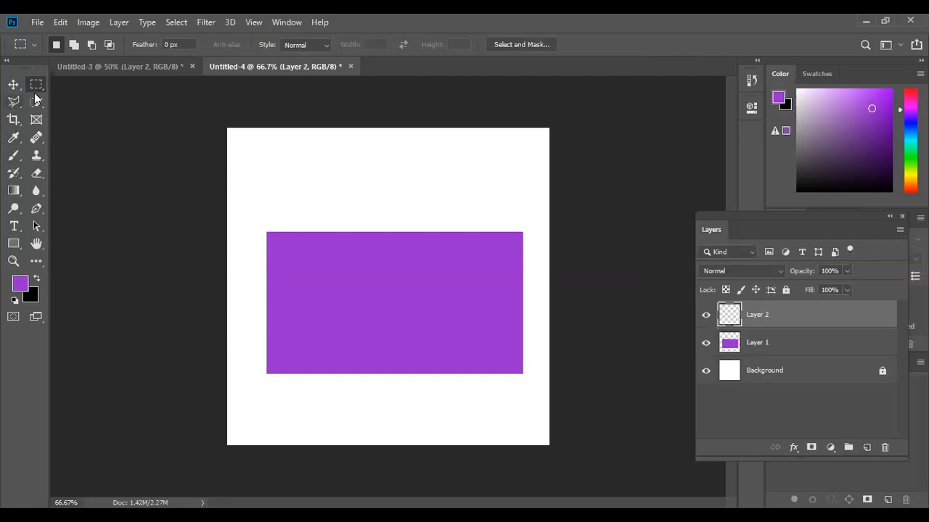
{"action": "left_click_drag", "start_coordinate": [357, 148], "coordinate": [526, 422]}
Set the foreground colour to teal, fill the tall selection with it and deselect.
{"action": "left_click", "coordinate": [905, 141]}
{"action": "left_click", "coordinate": [886, 114]}
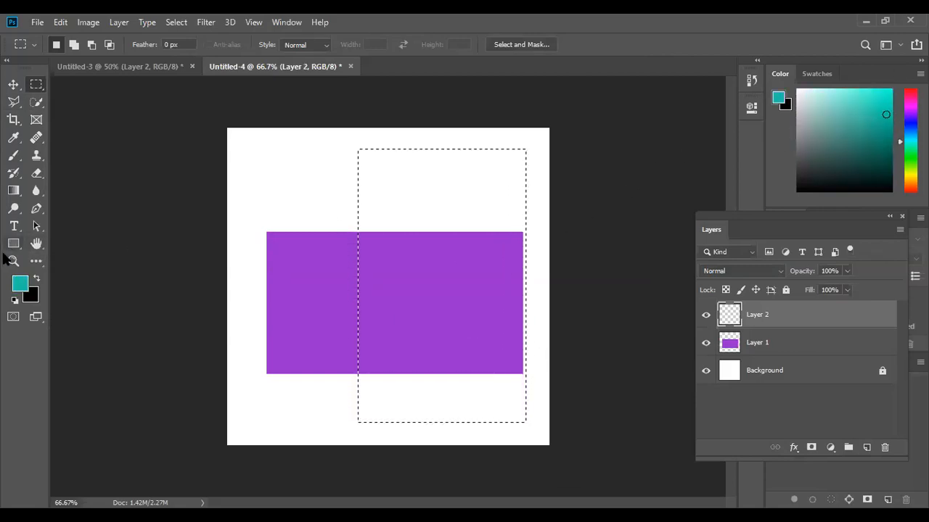
{"action": "key", "text": "alt+BackSpace"}
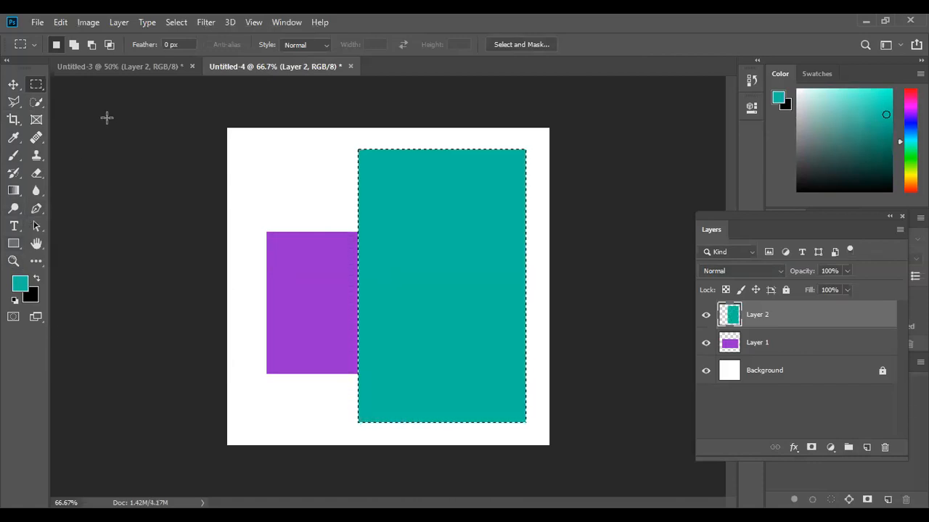
{"action": "key", "text": "ctrl+d"}
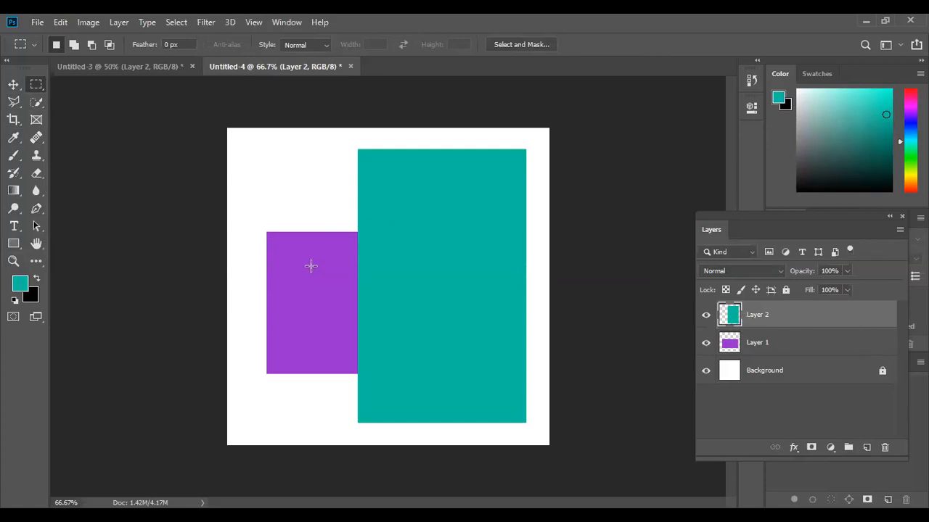
Move the teal rectangle around with the Move tool, settling it at the right side overlapping the purple one.
{"action": "left_click", "coordinate": [13, 84]}
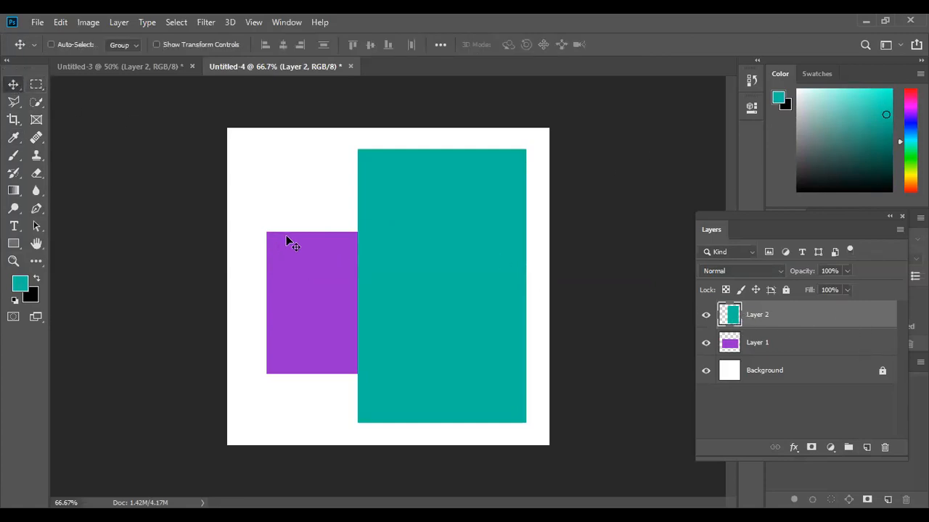
{"action": "left_click_drag", "start_coordinate": [290, 259], "coordinate": [392, 261]}
{"action": "mouse_move", "coordinate": [307, 257]}
{"action": "left_mouse_down"}
{"action": "mouse_move", "coordinate": [306, 289]}
{"action": "mouse_move", "coordinate": [313, 228]}
{"action": "mouse_move", "coordinate": [293, 266]}
{"action": "left_mouse_up"}
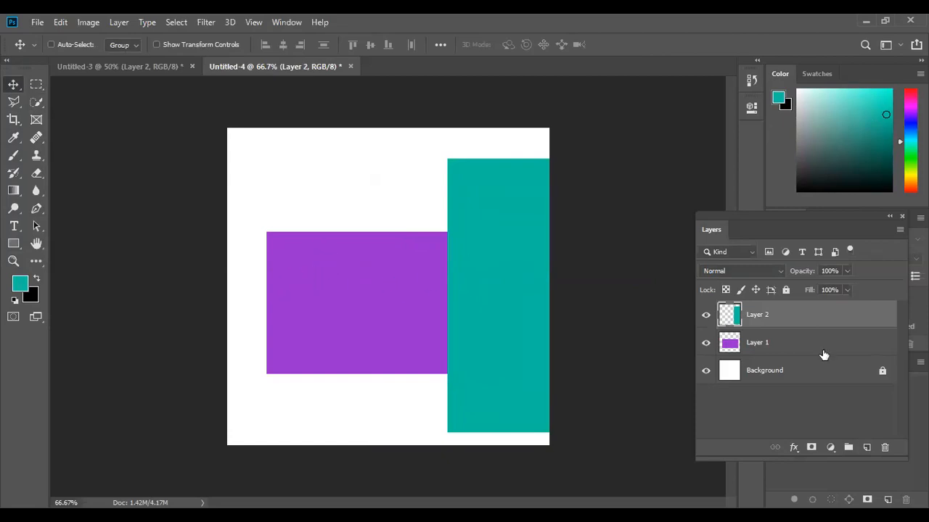
{"action": "left_click_drag", "start_coordinate": [508, 247], "coordinate": [446, 242]}
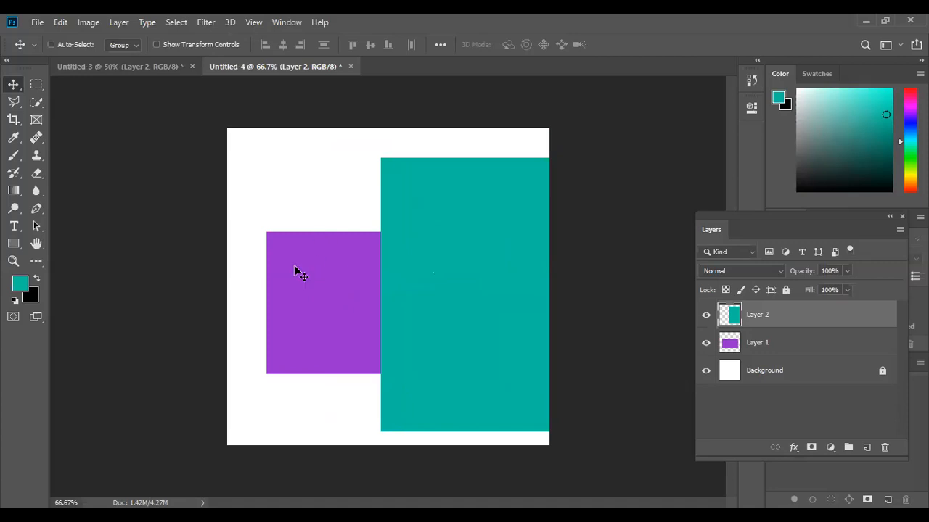
{"action": "left_click_drag", "start_coordinate": [410, 233], "coordinate": [446, 254]}
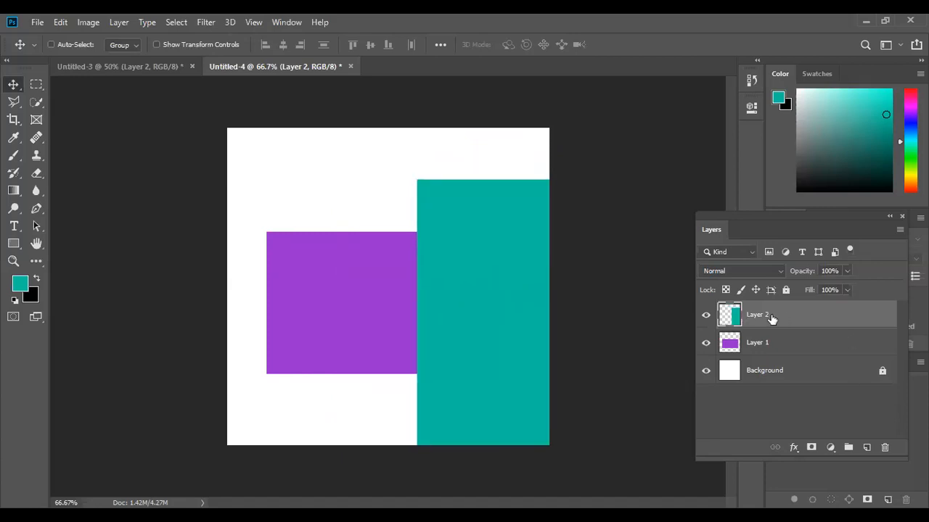
{"action": "left_click_drag", "start_coordinate": [515, 309], "coordinate": [474, 276]}
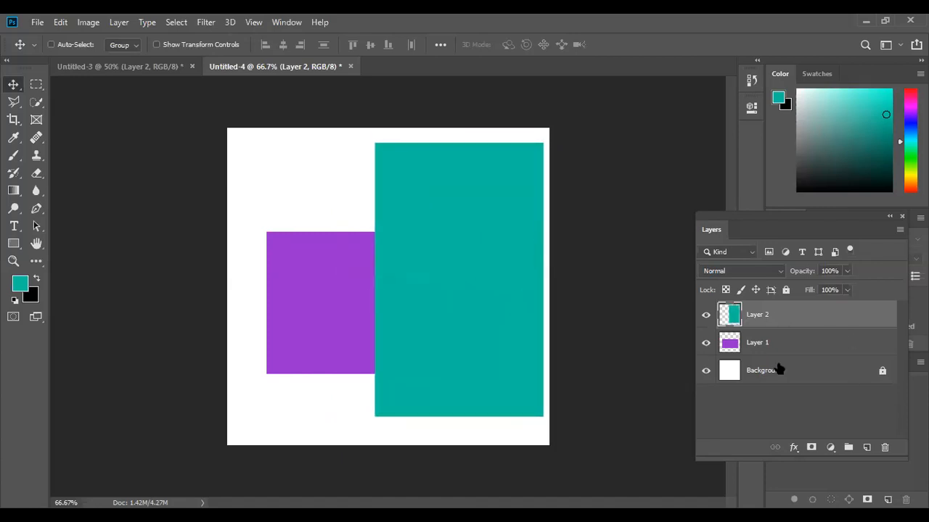
Select the purple rectangle's layer and move the rectangle slightly up and left.
{"action": "left_click", "coordinate": [750, 344]}
{"action": "left_click_drag", "start_coordinate": [341, 273], "coordinate": [296, 256]}
{"action": "left_click_drag", "start_coordinate": [315, 256], "coordinate": [314, 256]}
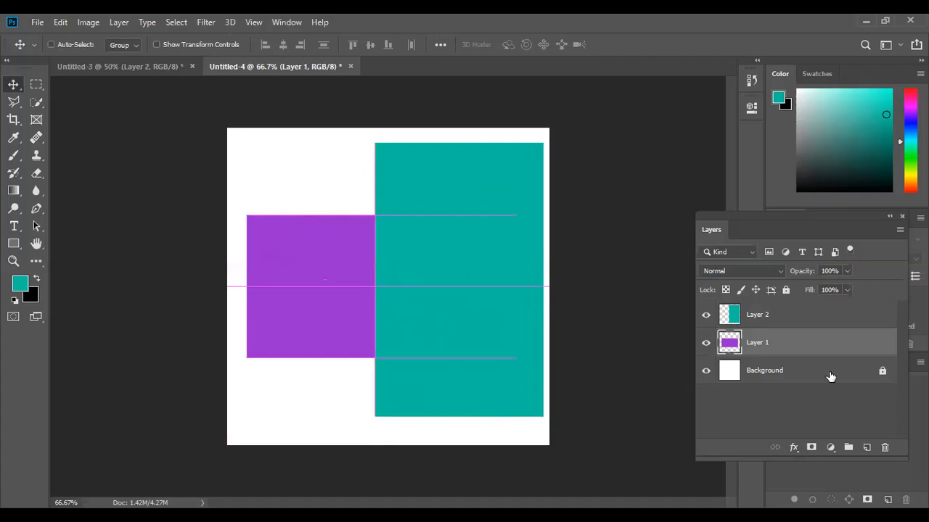
Scale the purple rectangle slightly with Free Transform and commit the transformation.
{"action": "left_click", "coordinate": [782, 321]}
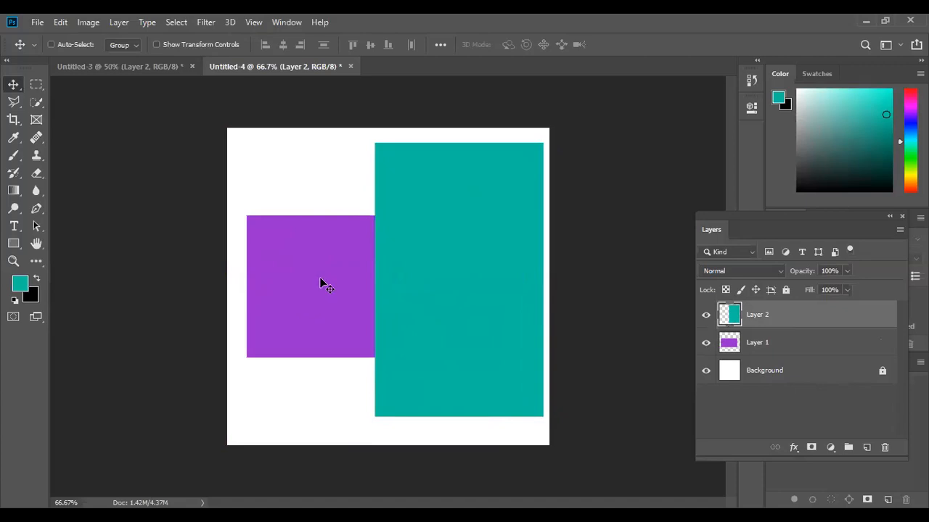
{"action": "left_click", "coordinate": [758, 346]}
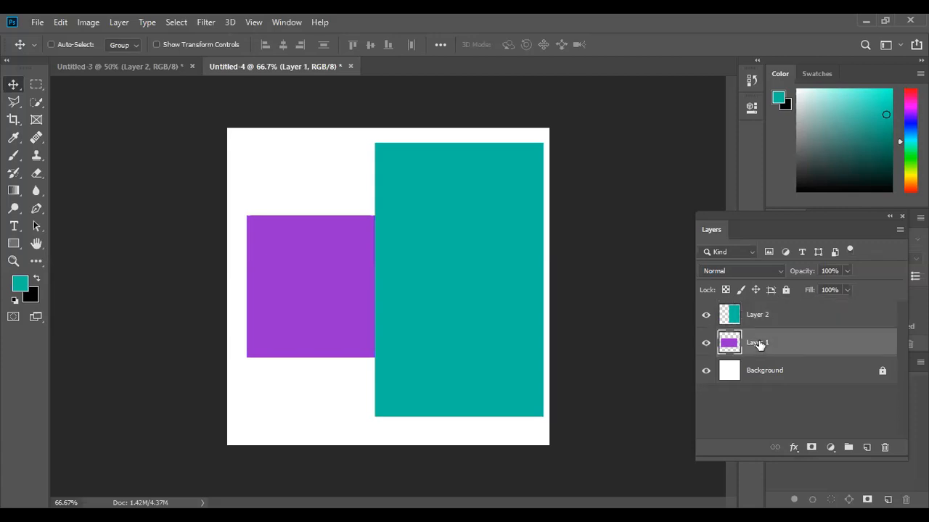
{"action": "key", "text": "ctrl"}
{"action": "key", "text": "ctrl+t"}
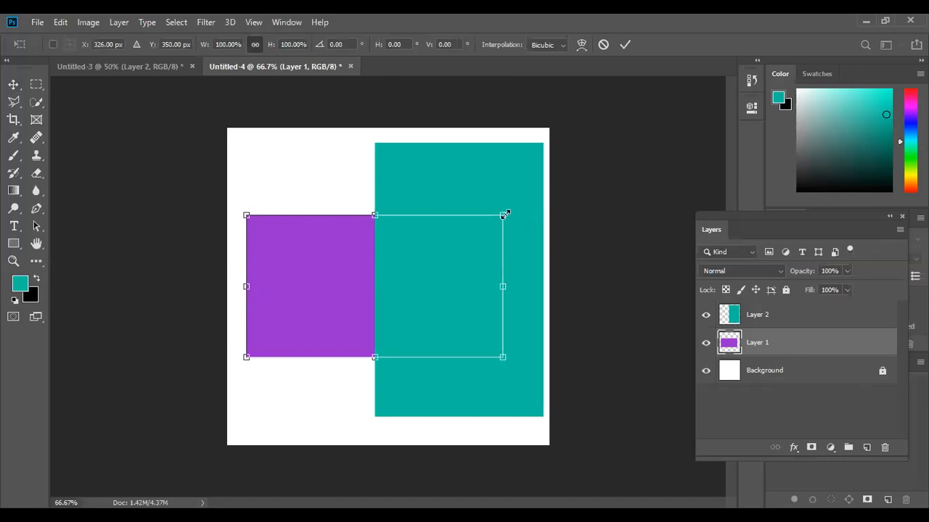
{"action": "left_click_drag", "start_coordinate": [505, 214], "coordinate": [486, 212]}
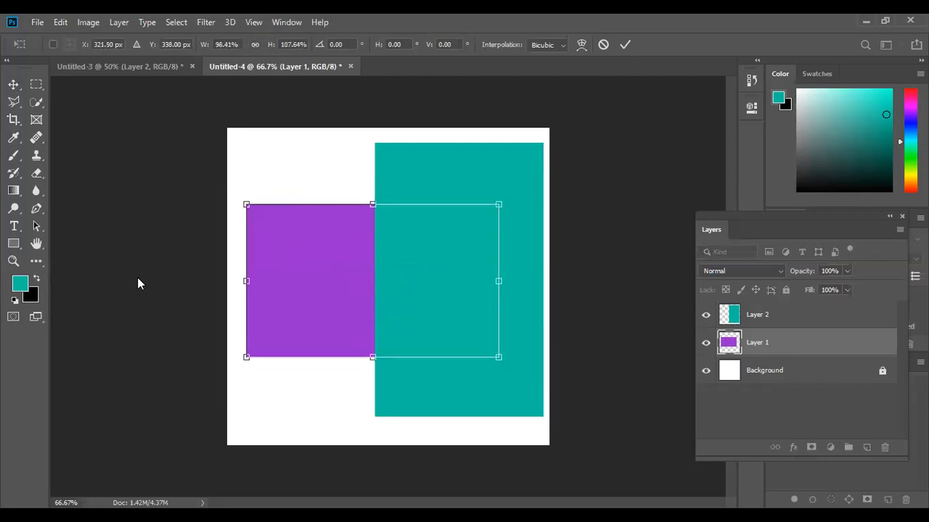
{"action": "left_click", "coordinate": [625, 45]}
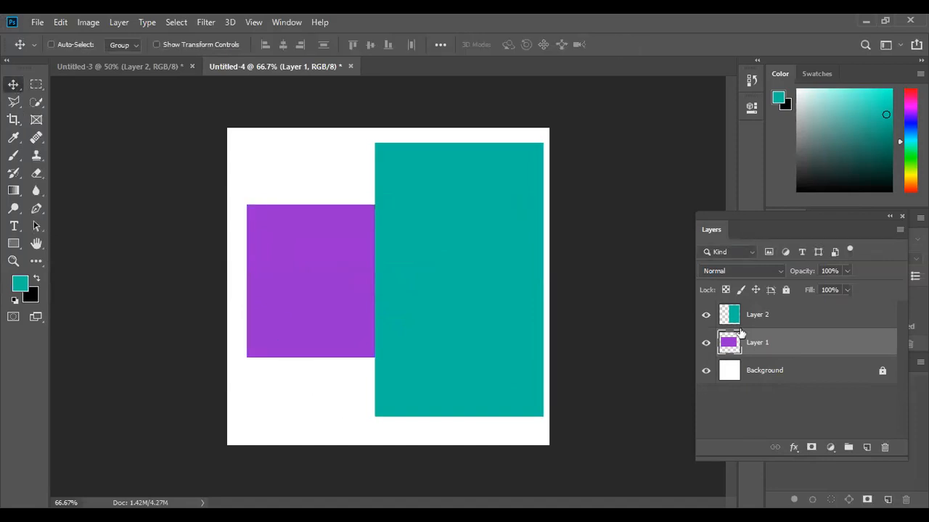
Restack the teal layer below the purple layer, then hide and show the purple layer.
{"action": "left_click_drag", "start_coordinate": [755, 315], "coordinate": [758, 354]}
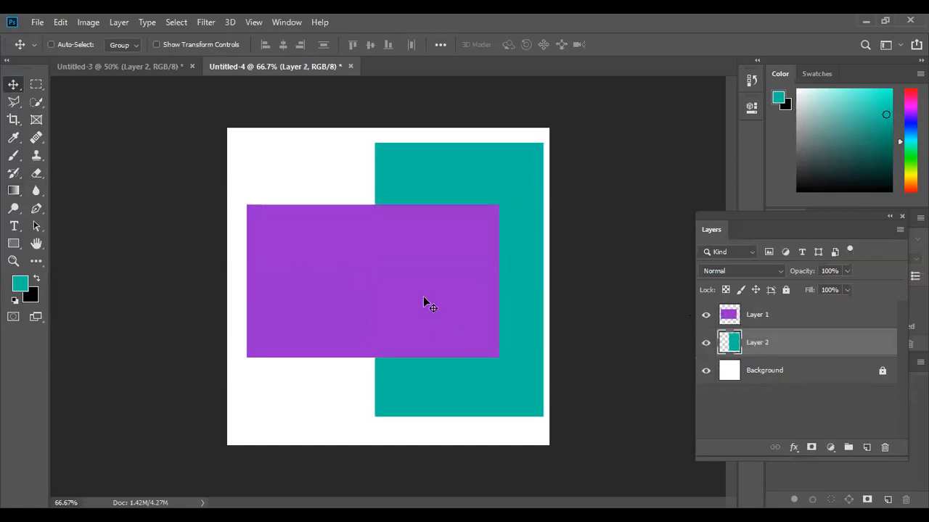
{"action": "left_click", "coordinate": [706, 317]}
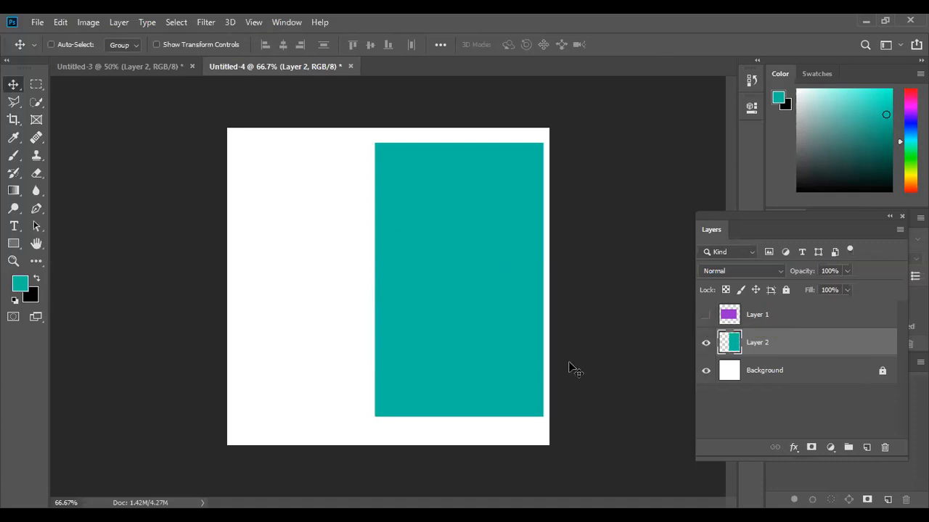
{"action": "left_click", "coordinate": [706, 314]}
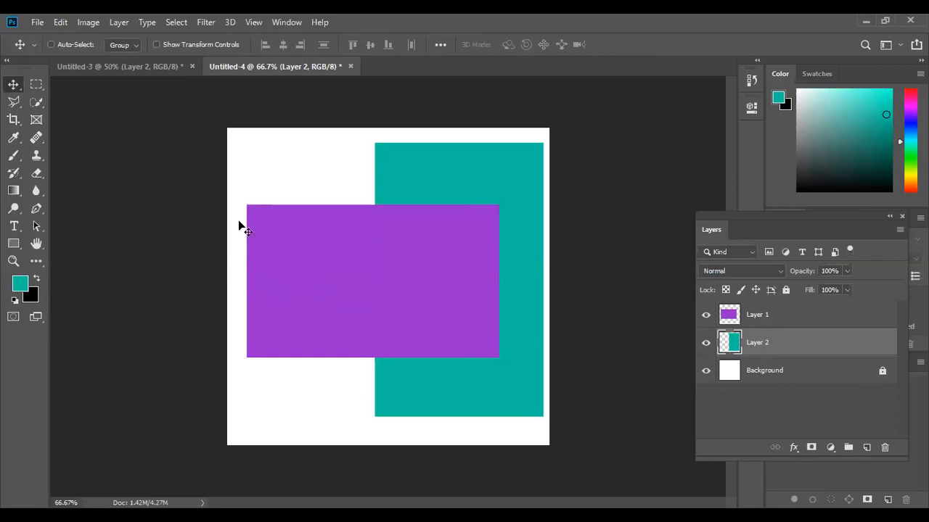
Open the canvas layer menu, then move the purple layer back beneath the teal layer.
{"action": "right_click", "coordinate": [334, 241]}
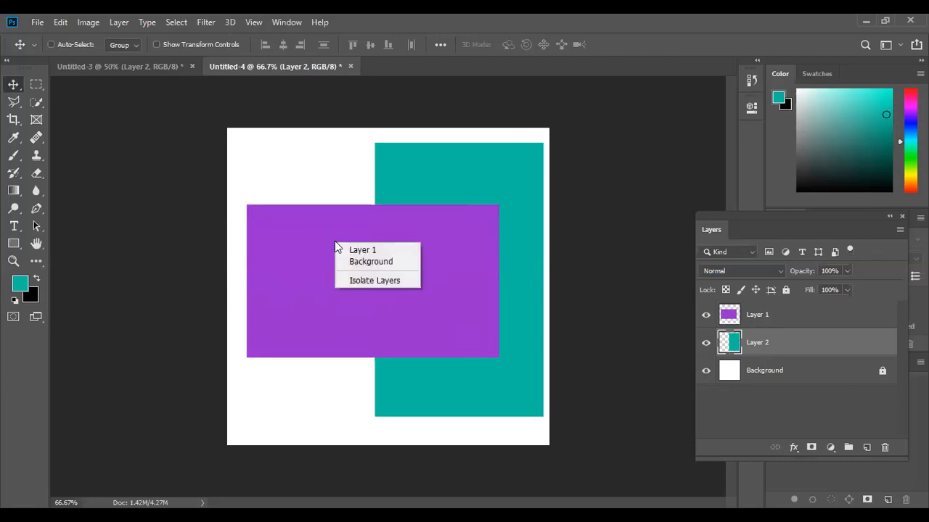
{"action": "left_click", "coordinate": [385, 307]}
{"action": "right_click", "coordinate": [358, 260]}
{"action": "left_click", "coordinate": [346, 251]}
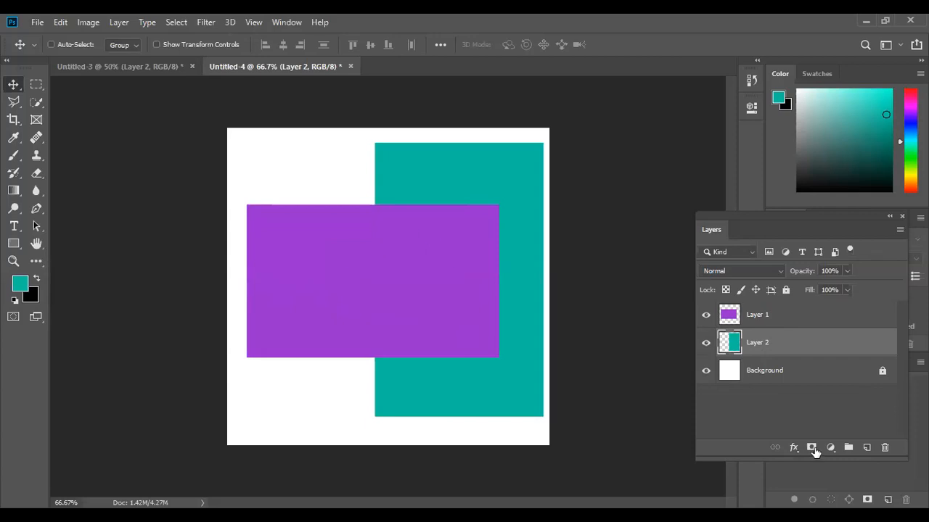
{"action": "left_click_drag", "start_coordinate": [755, 313], "coordinate": [747, 350]}
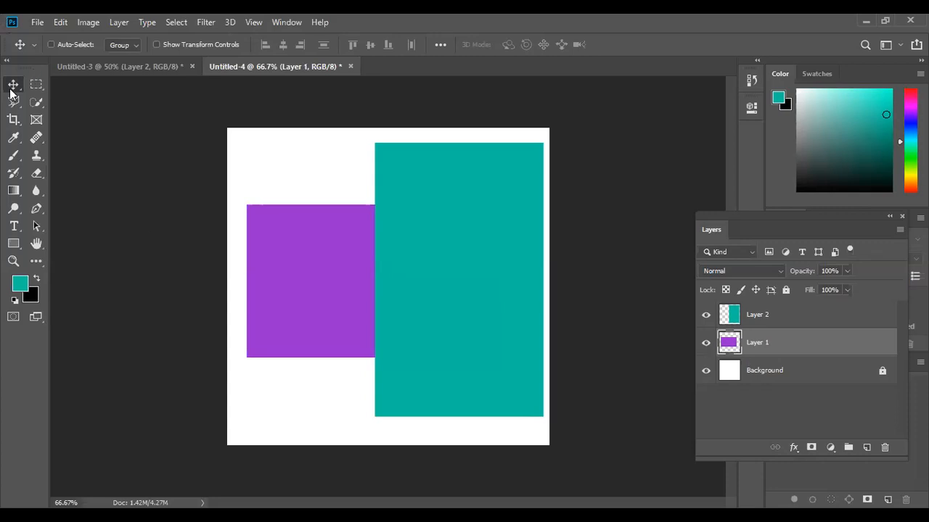
Move the purple rectangle to the canvas's left edge and shift the teal rectangle left over it.
{"action": "left_click_drag", "start_coordinate": [396, 281], "coordinate": [360, 284]}
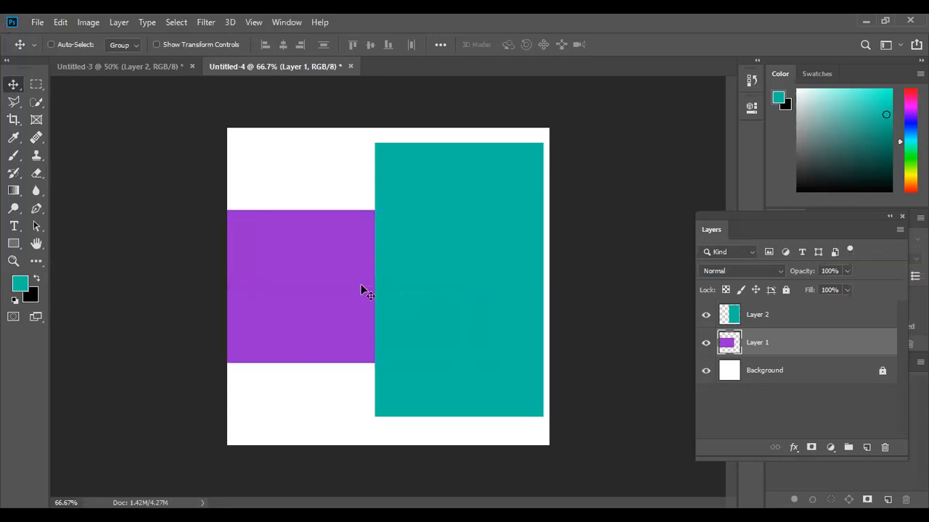
{"action": "left_click", "coordinate": [744, 311]}
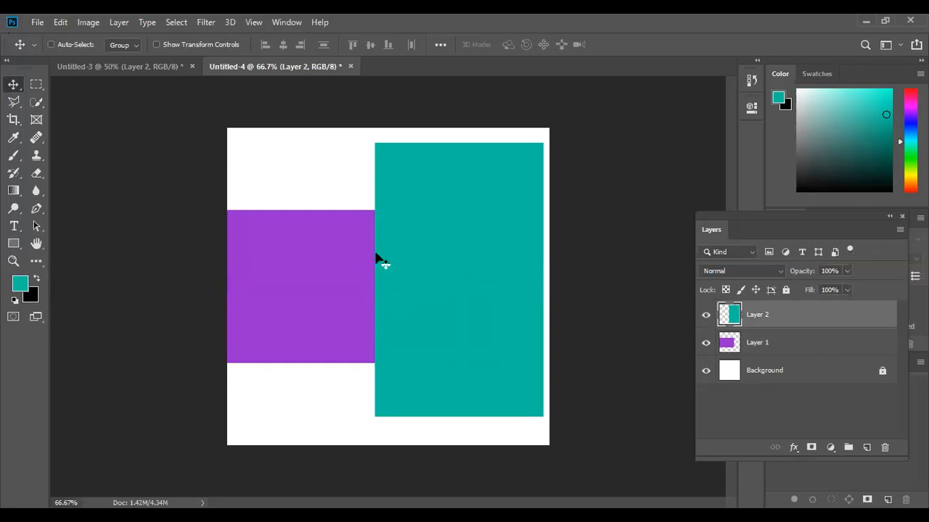
{"action": "left_click_drag", "start_coordinate": [383, 270], "coordinate": [342, 277]}
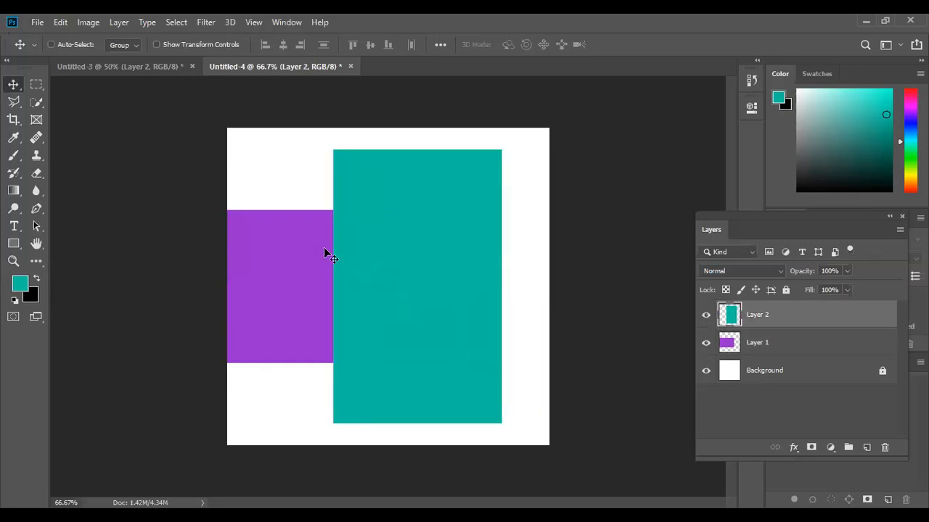
Delete the purple layer, then undo the deletion.
{"action": "left_click", "coordinate": [780, 345]}
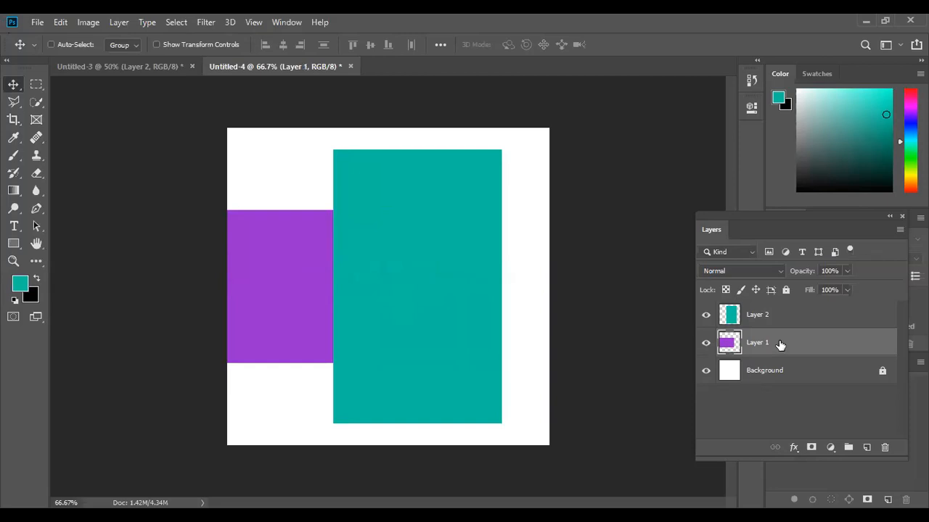
{"action": "left_click", "coordinate": [885, 449]}
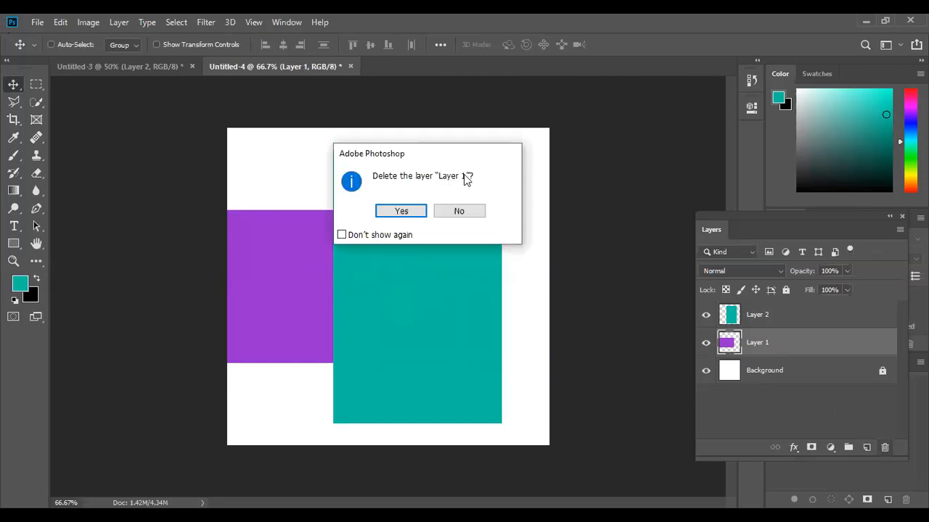
{"action": "left_click", "coordinate": [415, 211]}
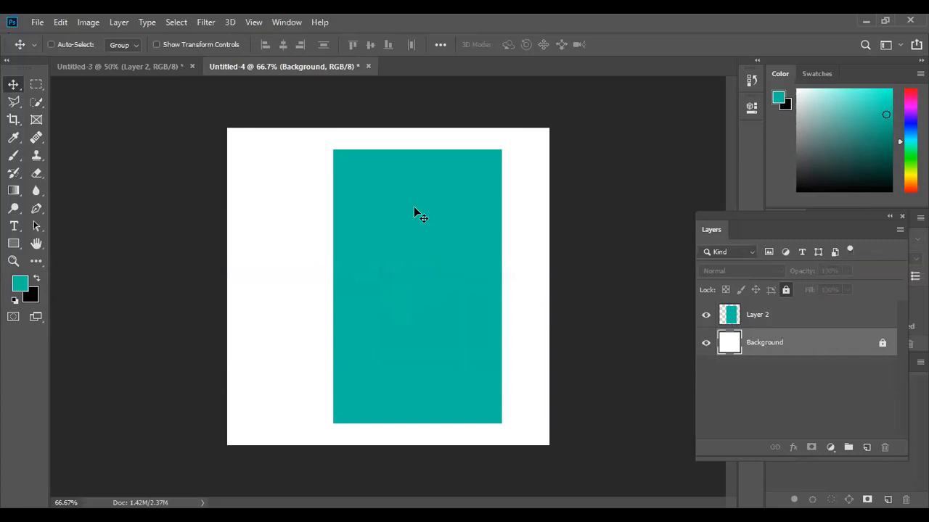
{"action": "key", "text": "ctrl+z"}
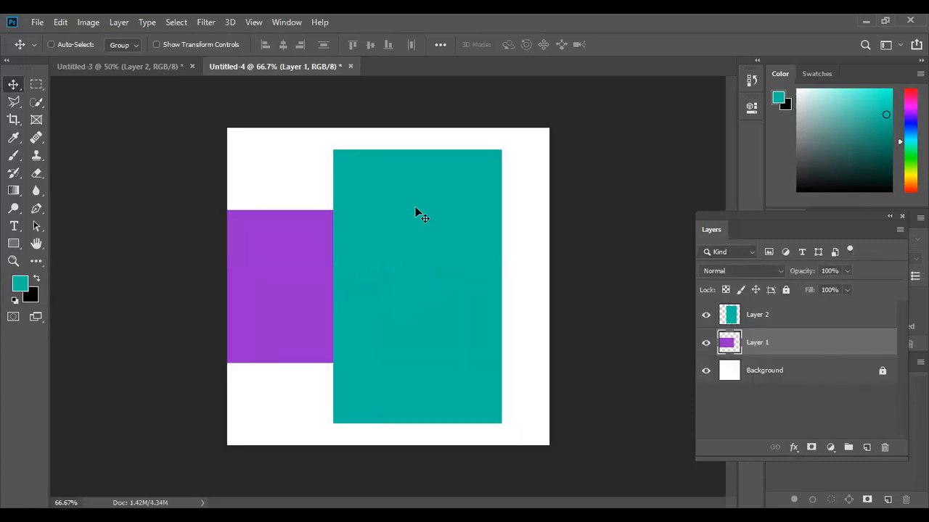
Shift the purple rectangle right, then undo the last three changes so the purple layer sits above the teal one again.
{"action": "left_click_drag", "start_coordinate": [377, 266], "coordinate": [423, 266]}
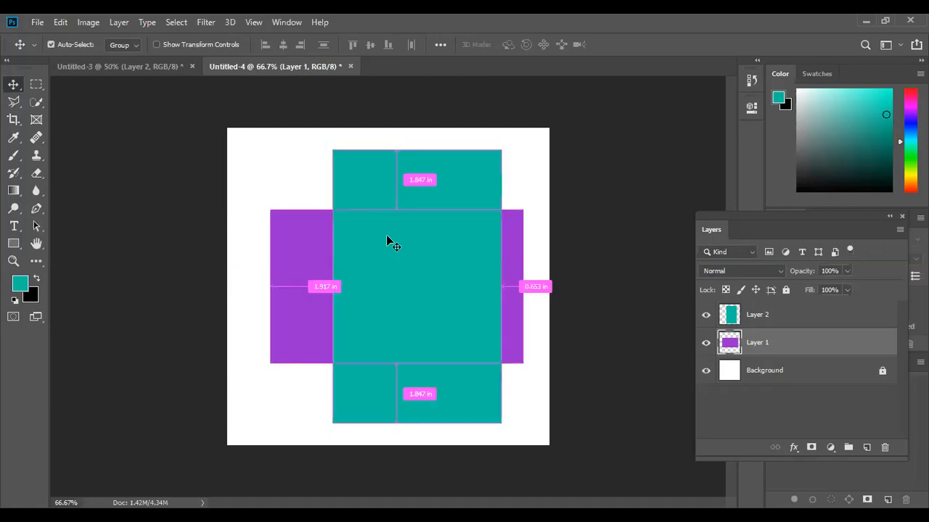
{"action": "key", "text": "ctrl+z"}
{"action": "key", "text": "ctrl+z"}
{"action": "key", "text": "ctrl+z"}
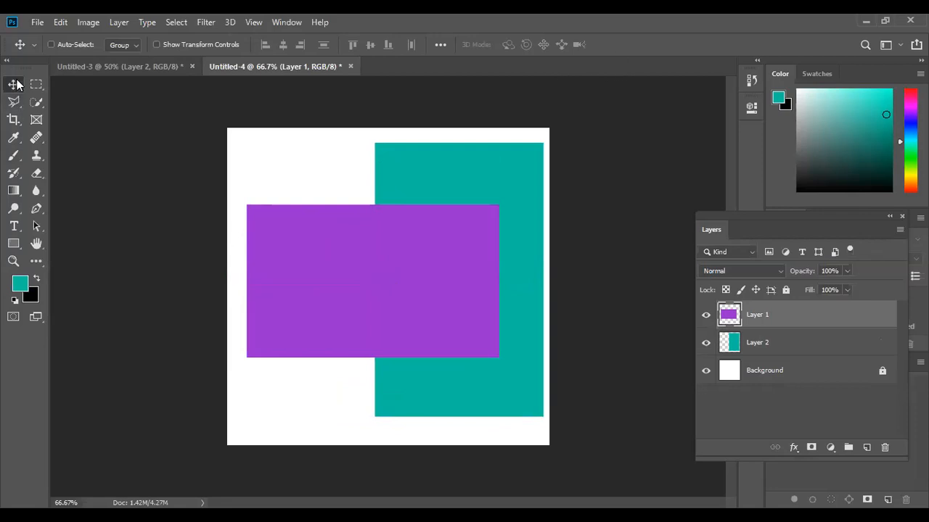
Move the purple rectangle slightly right and down over the teal rectangle.
{"action": "left_click", "coordinate": [39, 84]}
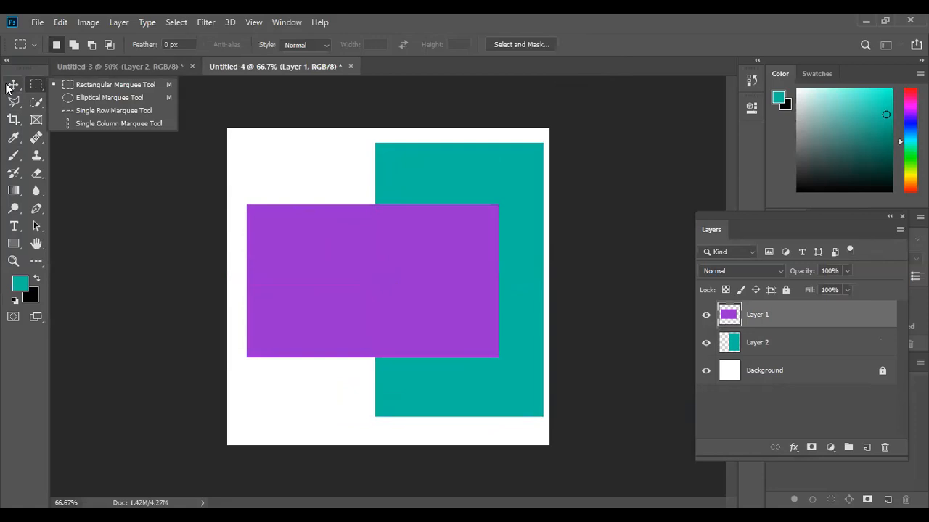
{"action": "left_click", "coordinate": [12, 87]}
{"action": "left_click_drag", "start_coordinate": [347, 232], "coordinate": [371, 249]}
{"action": "mouse_move", "coordinate": [386, 290]}
{"action": "left_mouse_down"}
{"action": "mouse_move", "coordinate": [307, 242]}
{"action": "mouse_move", "coordinate": [408, 243]}
{"action": "mouse_move", "coordinate": [362, 311]}
{"action": "mouse_move", "coordinate": [356, 348]}
{"action": "mouse_move", "coordinate": [332, 236]}
{"action": "mouse_move", "coordinate": [431, 251]}
{"action": "mouse_move", "coordinate": [377, 275]}
{"action": "left_mouse_up"}
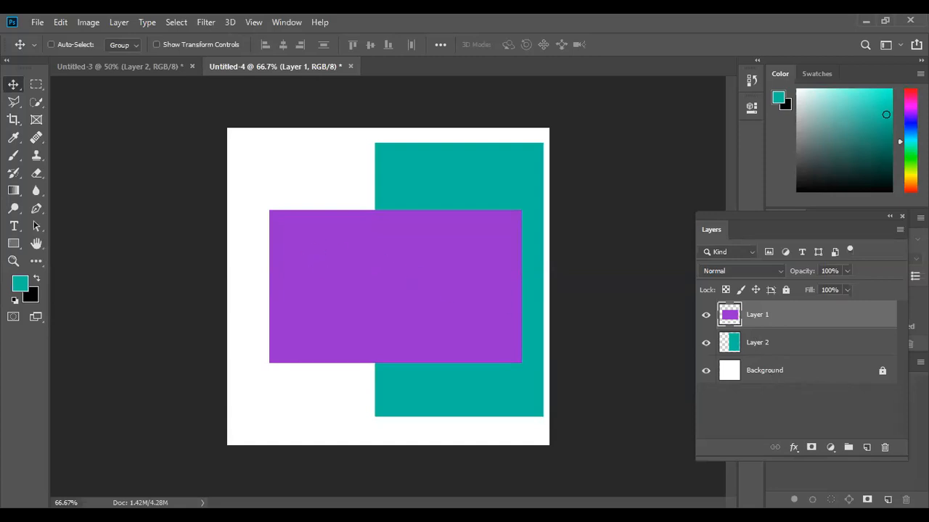
Delete the purple layer.
{"action": "left_click", "coordinate": [884, 450]}
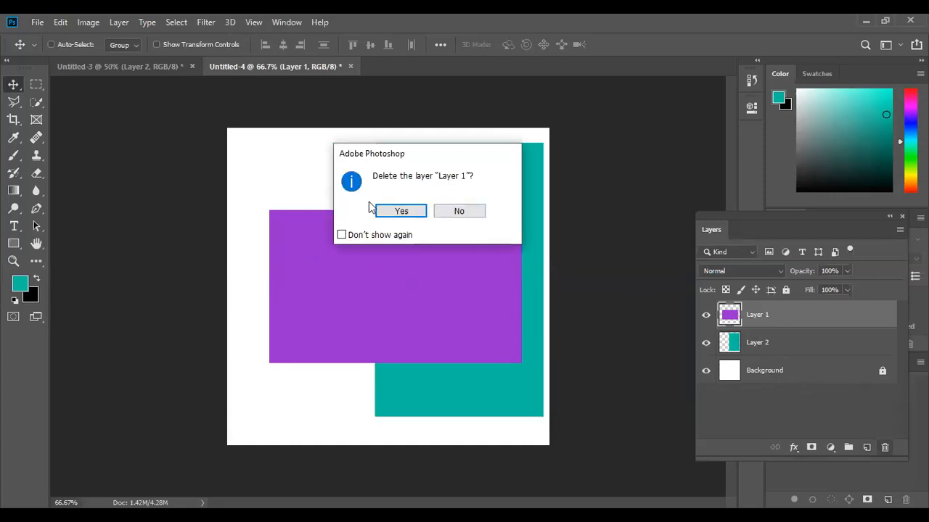
{"action": "left_click", "coordinate": [401, 211]}
Select a roughly square area overlapping the teal rectangle's left side on its layer, fill it with red, and deselect.
{"action": "key", "text": "m"}
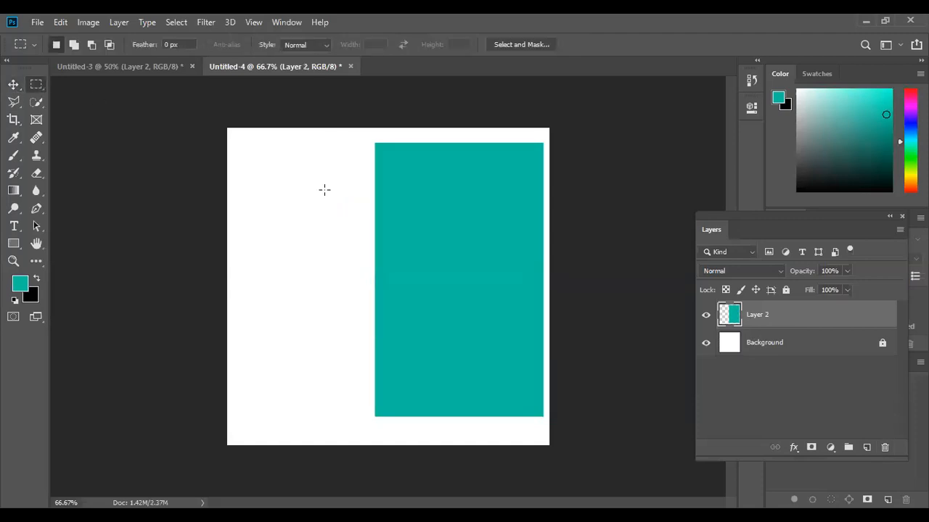
{"action": "left_click_drag", "start_coordinate": [276, 179], "coordinate": [429, 316]}
{"action": "left_click", "coordinate": [911, 95]}
{"action": "left_click", "coordinate": [885, 96]}
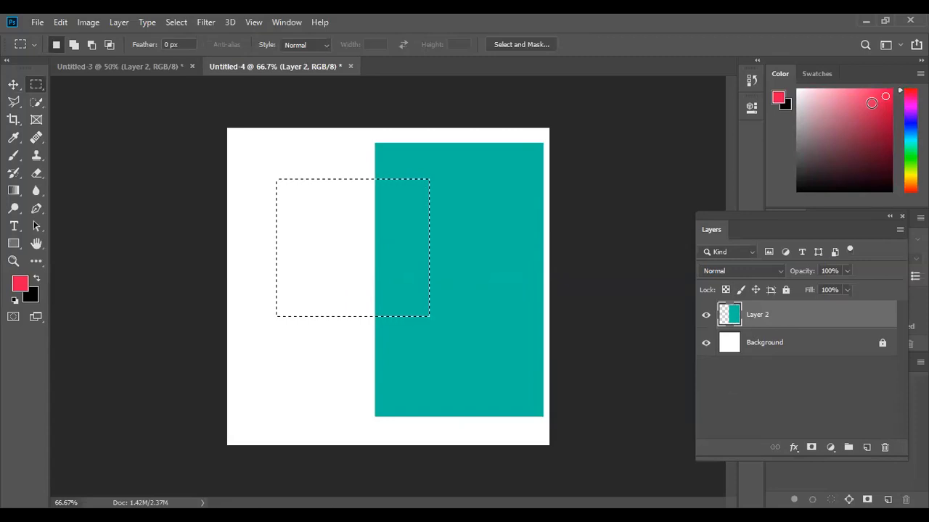
{"action": "key", "text": "alt+BackSpace"}
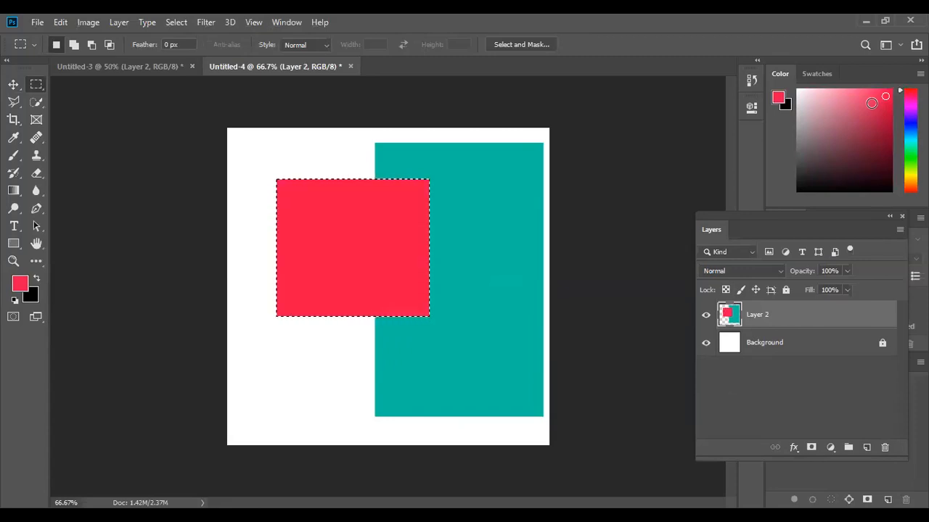
{"action": "key", "text": "ctrl+d"}
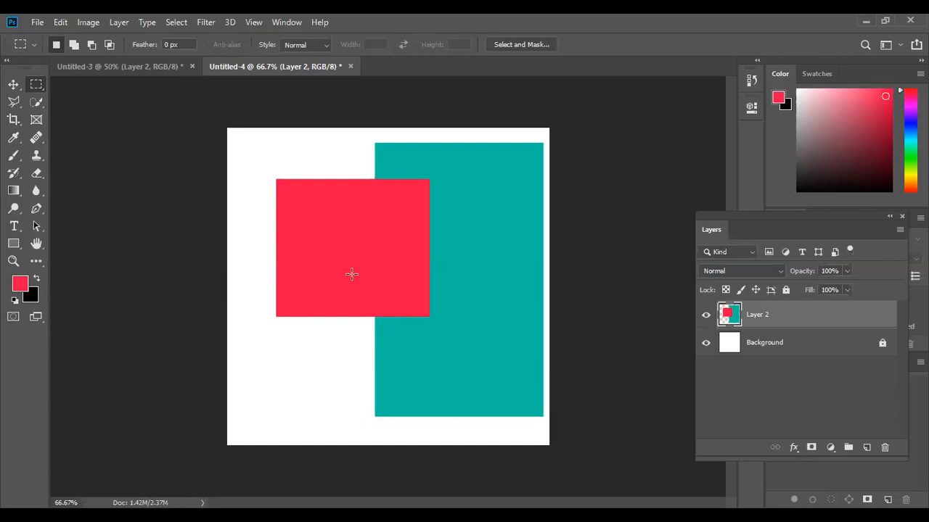
Move the teal layer with its red square slightly to the left.
{"action": "left_click", "coordinate": [13, 84]}
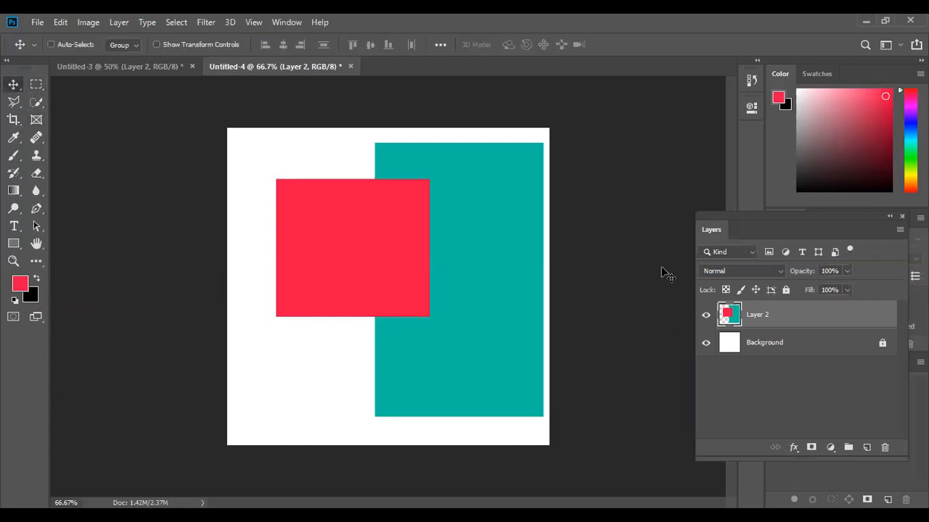
{"action": "left_click_drag", "start_coordinate": [406, 263], "coordinate": [349, 252]}
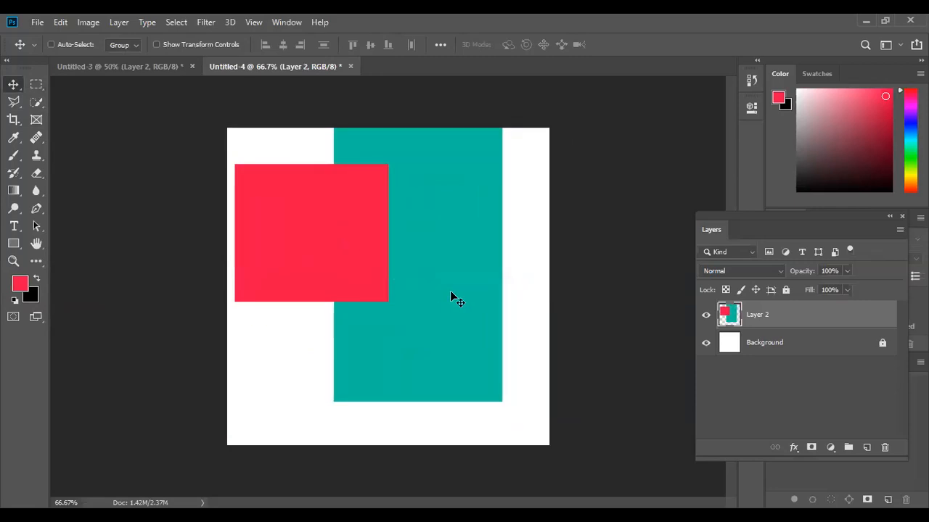
{"action": "left_click_drag", "start_coordinate": [450, 292], "coordinate": [467, 308]}
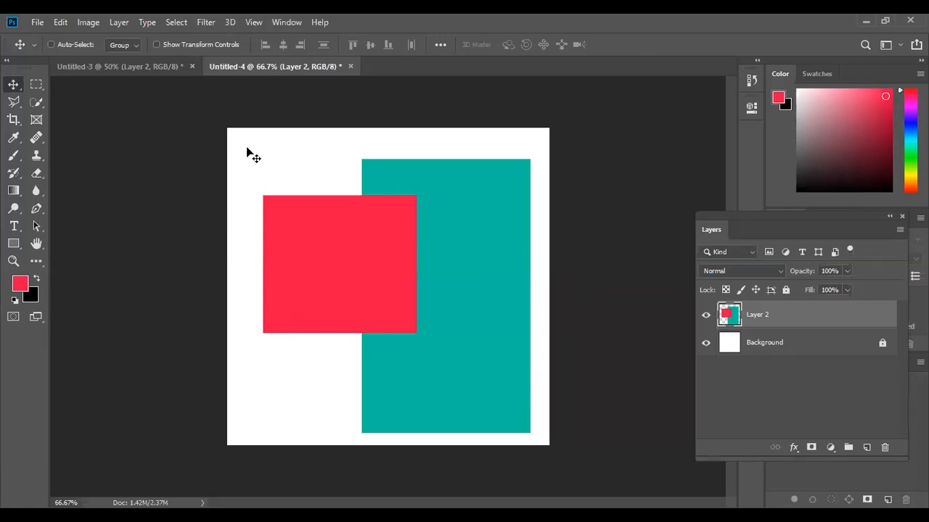
Add a new layer, fill a large selection across the canvas's upper left with green, and deselect.
{"action": "left_click", "coordinate": [866, 448]}
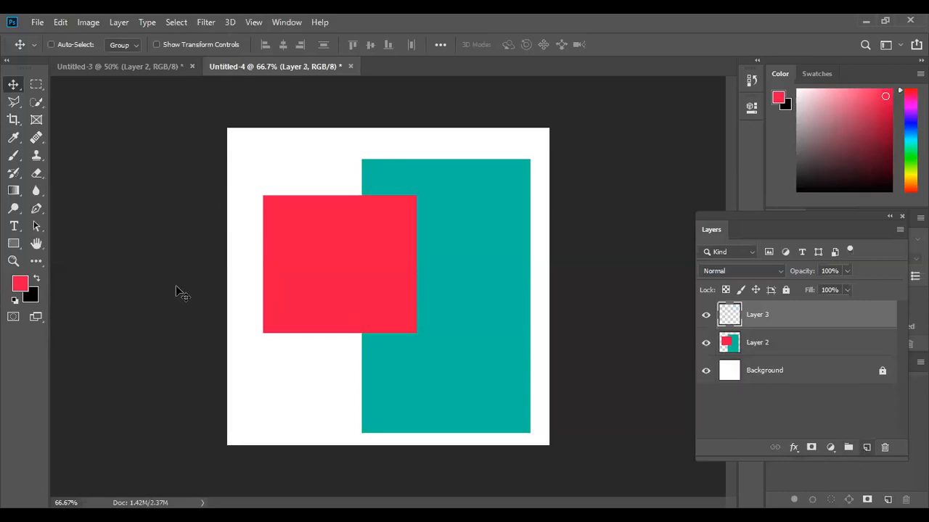
{"action": "left_click", "coordinate": [41, 81]}
{"action": "left_click_drag", "start_coordinate": [203, 151], "coordinate": [498, 368]}
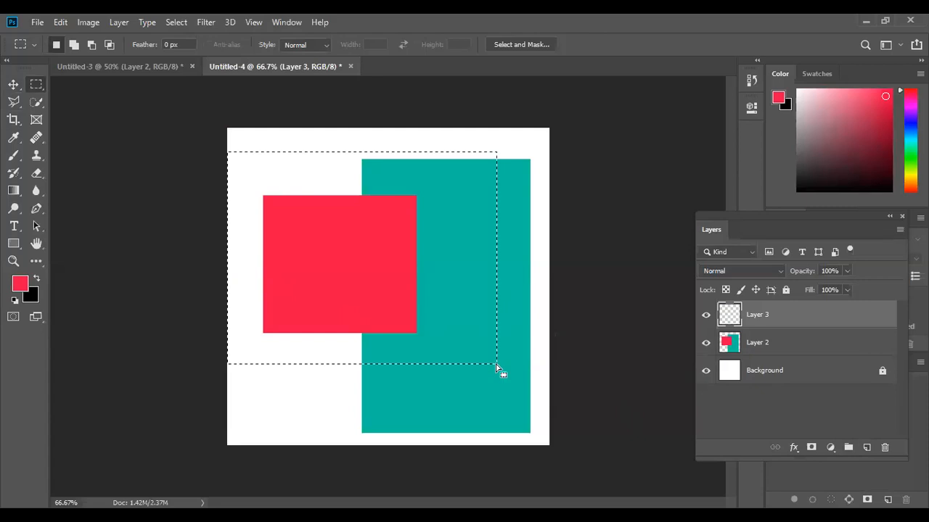
{"action": "left_click", "coordinate": [898, 161]}
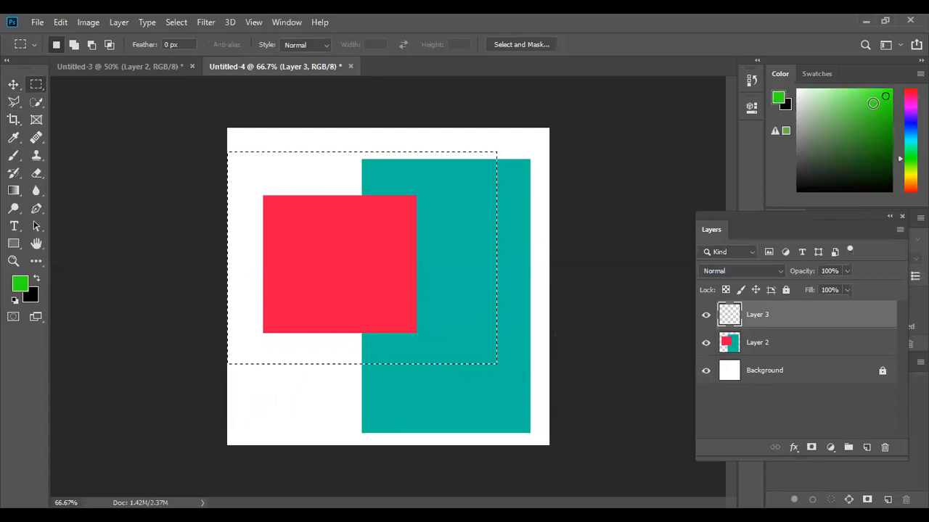
{"action": "key", "text": "alt+BackSpace"}
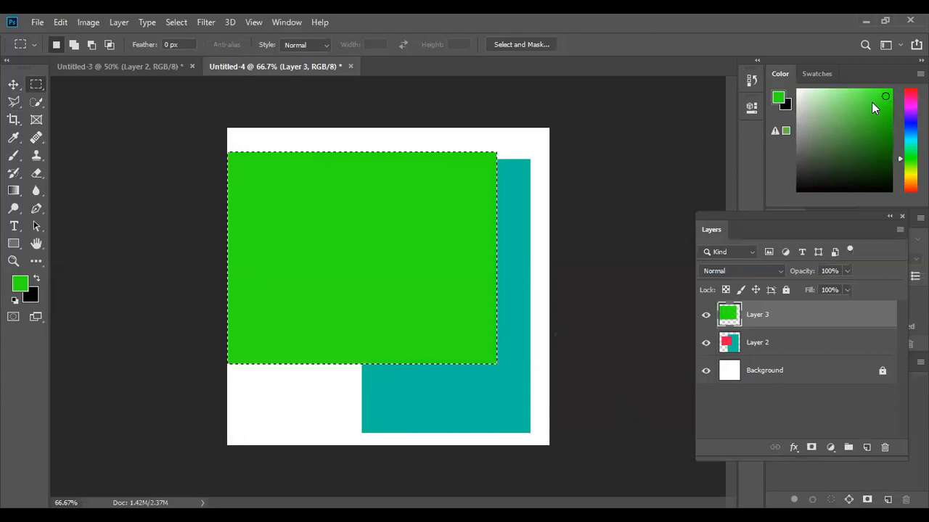
{"action": "key", "text": "ctrl+d"}
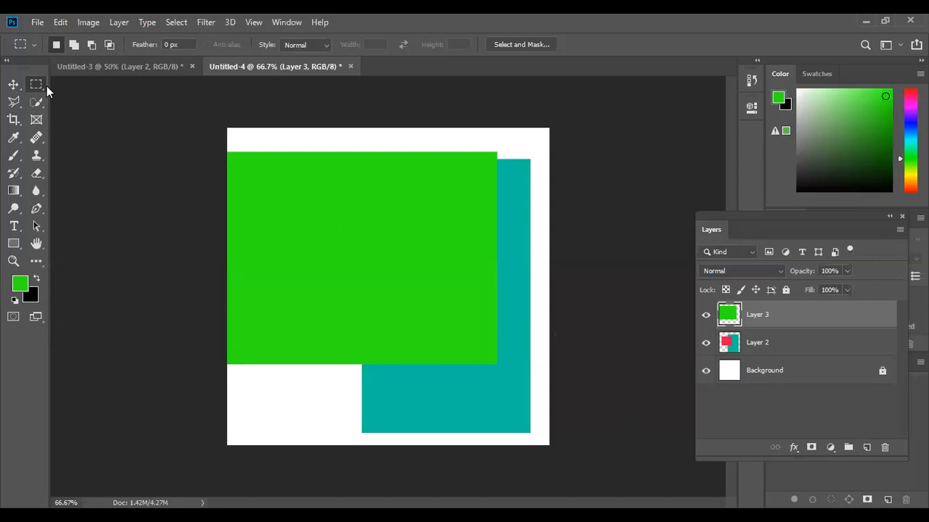
Move the green rectangle down to the canvas's bottom edge.
{"action": "key", "text": "v"}
{"action": "left_click_drag", "start_coordinate": [338, 235], "coordinate": [368, 316]}
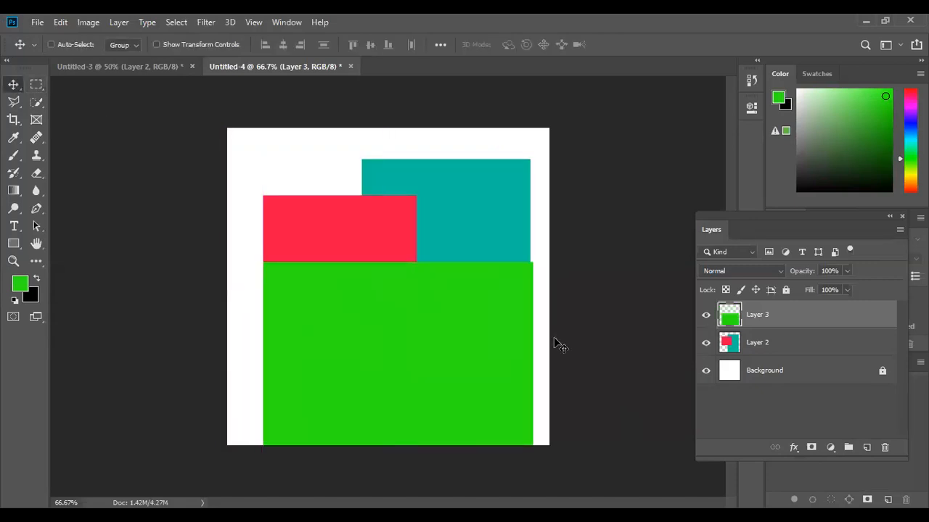
Unlock the background layer and fill it with blue.
{"action": "left_click", "coordinate": [771, 374]}
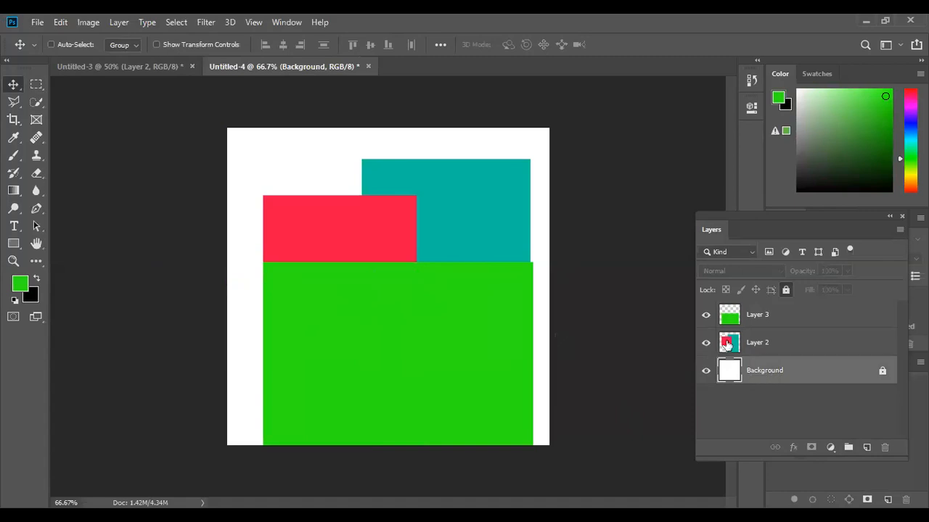
{"action": "left_click", "coordinate": [905, 122]}
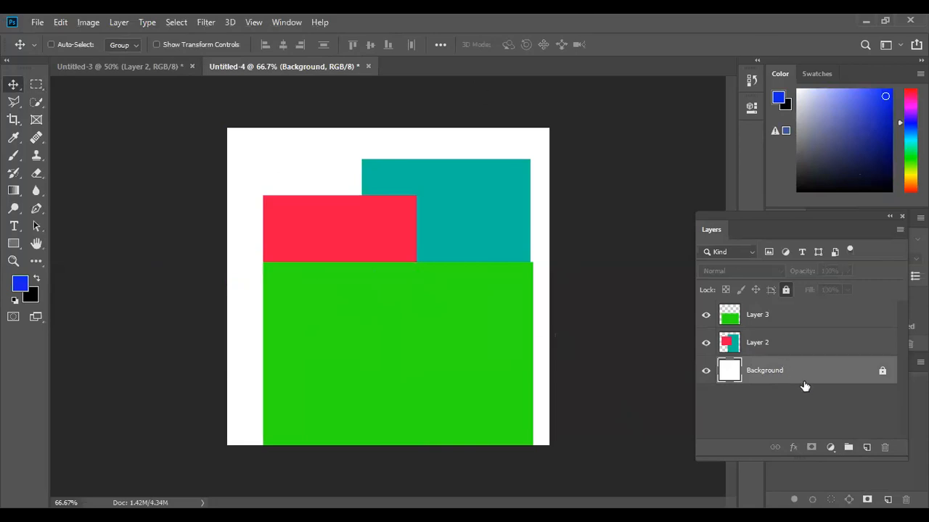
{"action": "left_click", "coordinate": [883, 372]}
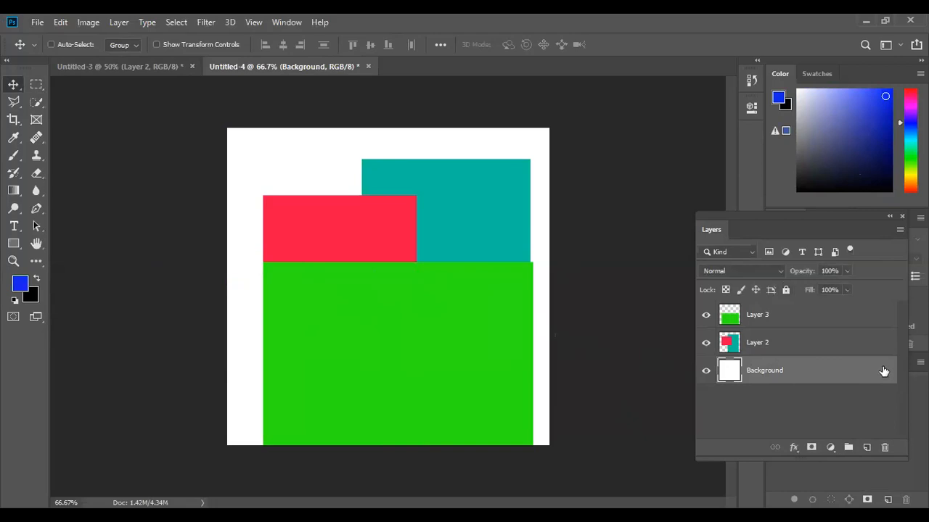
{"action": "key", "text": "alt+BackSpace"}
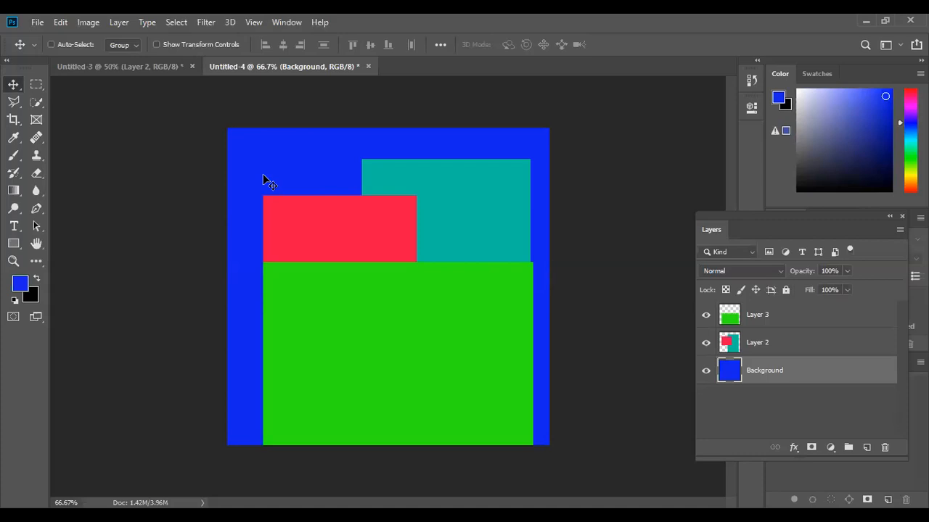
Lock all properties of the teal-and-red layer.
{"action": "left_click", "coordinate": [829, 352]}
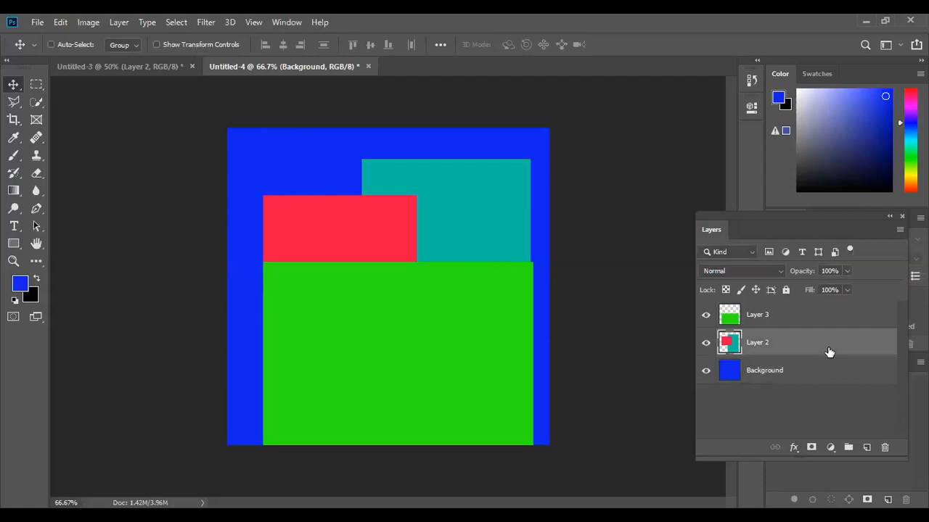
{"action": "key", "text": "h"}
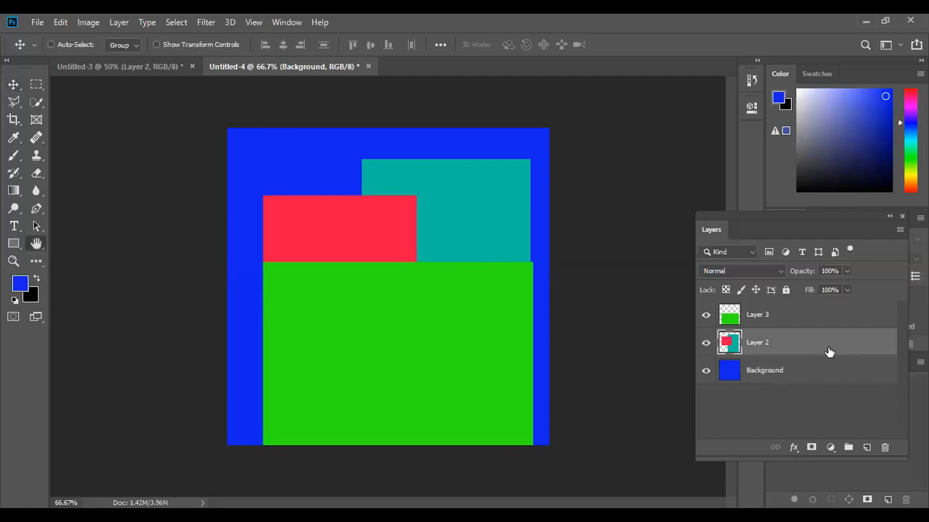
{"action": "double_click", "coordinate": [828, 347]}
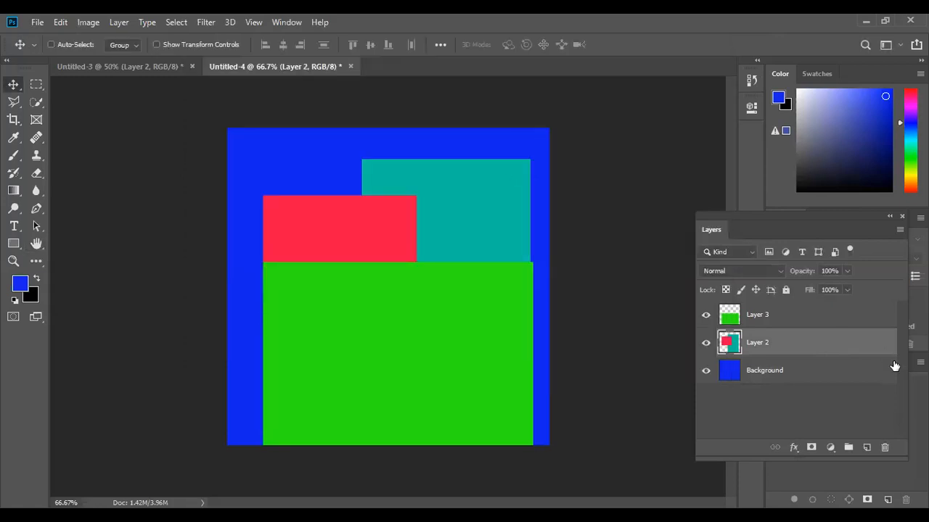
{"action": "left_click", "coordinate": [785, 289]}
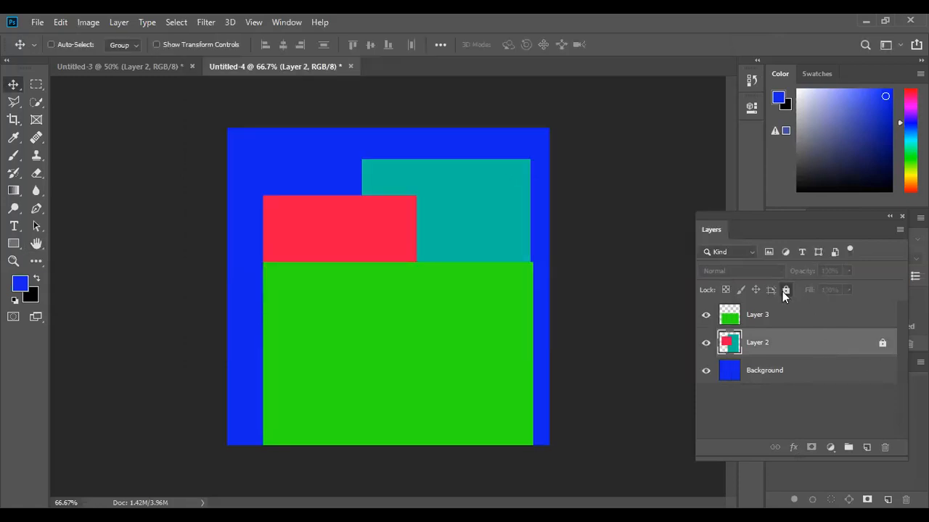
Remove the teal-and-red layer's lock and lock the background layer fully.
{"action": "left_click", "coordinate": [877, 378]}
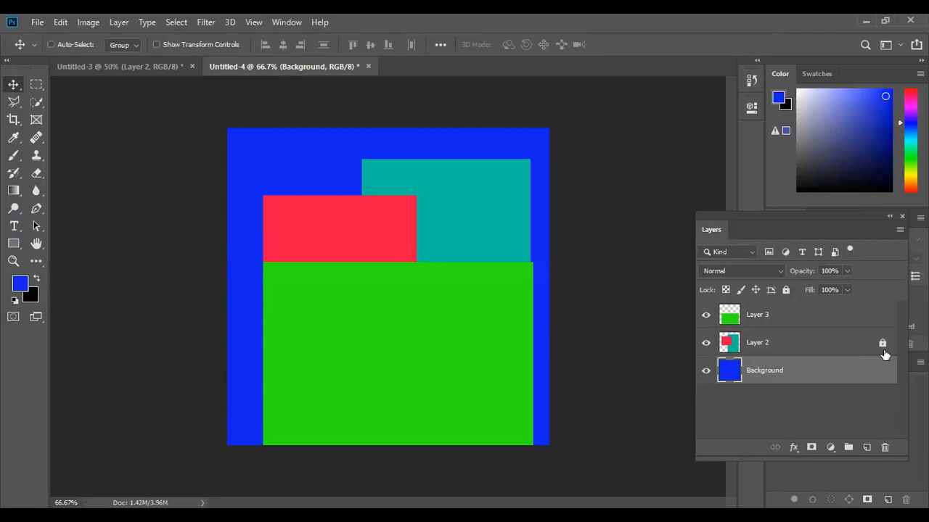
{"action": "left_click", "coordinate": [882, 344]}
{"action": "left_click", "coordinate": [785, 291]}
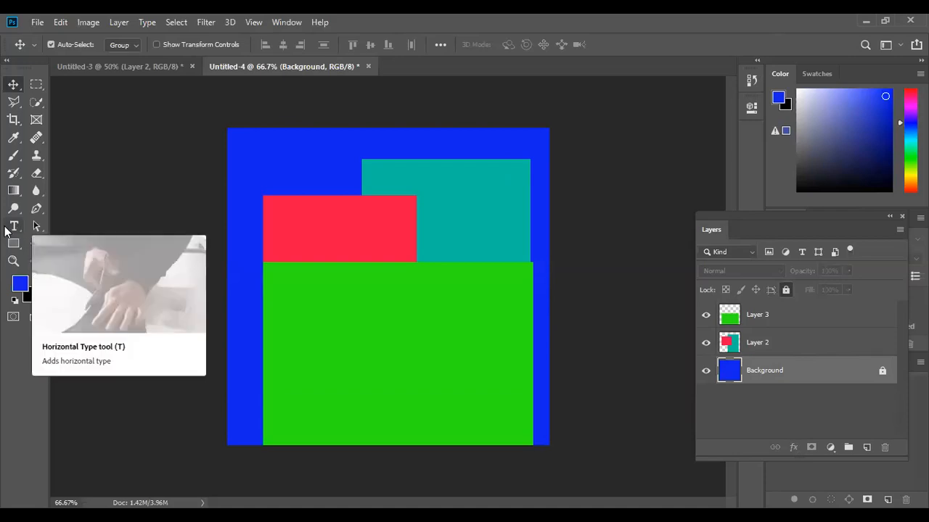
Toggle the background layer's full lock off and on twice.
{"action": "key", "text": "ctrl+slash"}
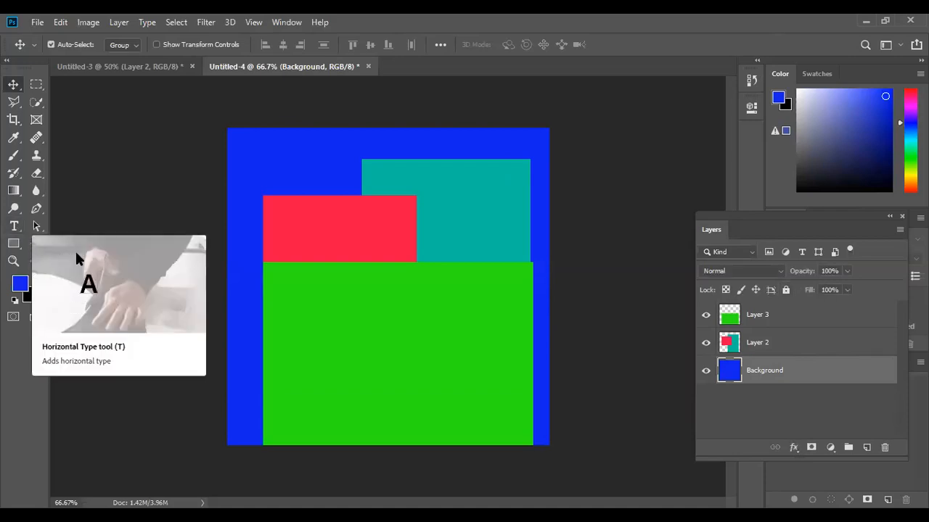
{"action": "key", "text": "ctrl+slash"}
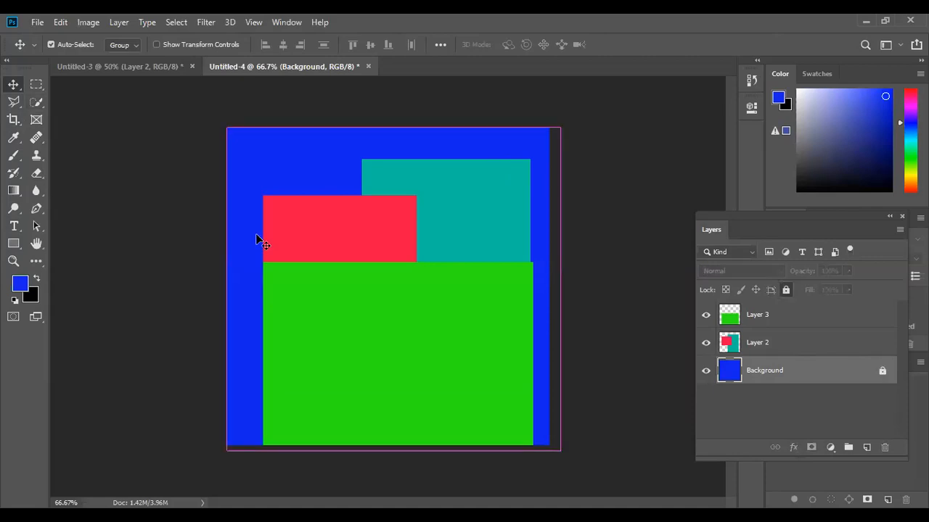
{"action": "key", "text": "ctrl+slash"}
{"action": "key", "text": "ctrl+slash"}
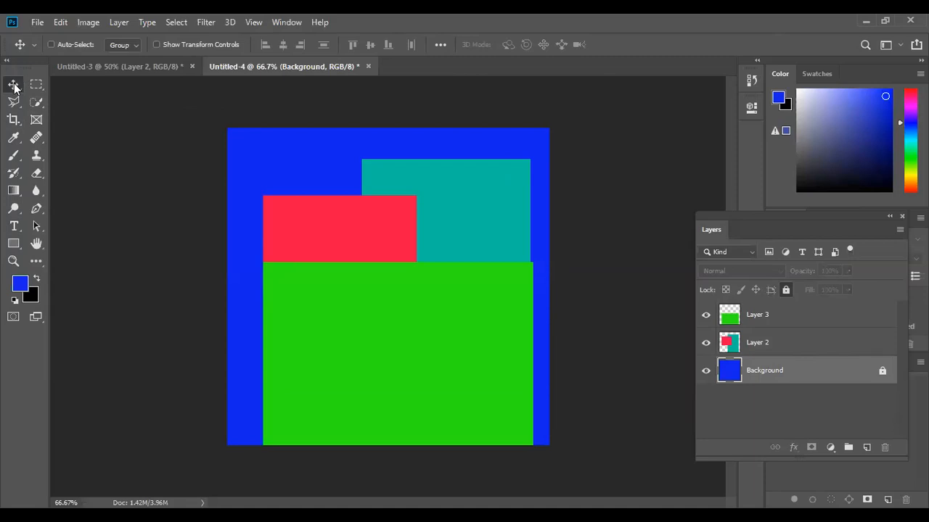
Try to move the locked background layer with the Move tool.
{"action": "left_click_drag", "start_coordinate": [367, 299], "coordinate": [462, 219]}
{"action": "left_click", "coordinate": [461, 217]}
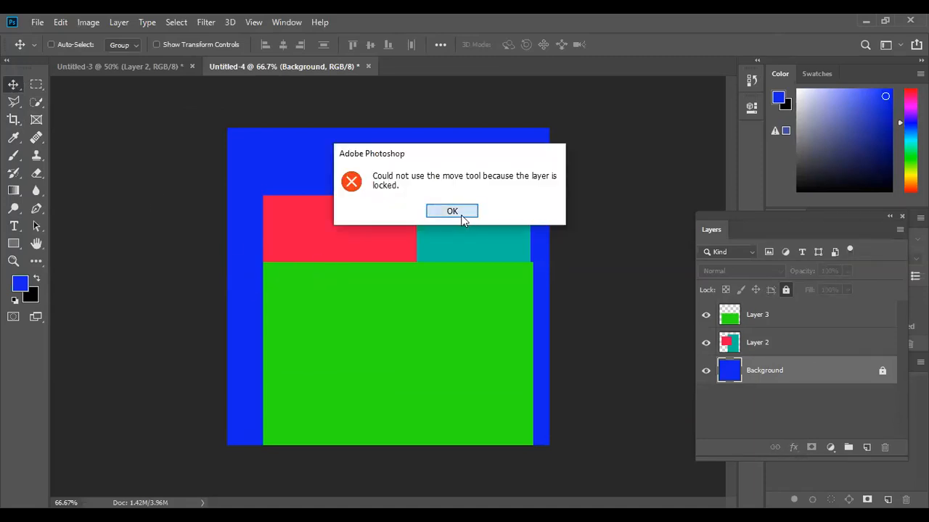
Toggle the visibility of Layer 2 and then Layer 3 off and back on.
{"action": "left_click", "coordinate": [733, 343]}
{"action": "left_click", "coordinate": [732, 319]}
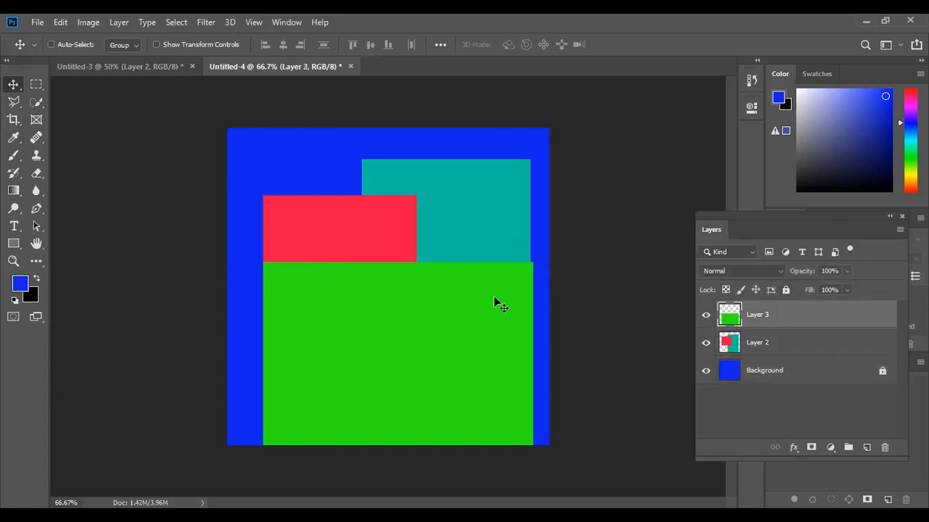
{"action": "left_click", "coordinate": [734, 346]}
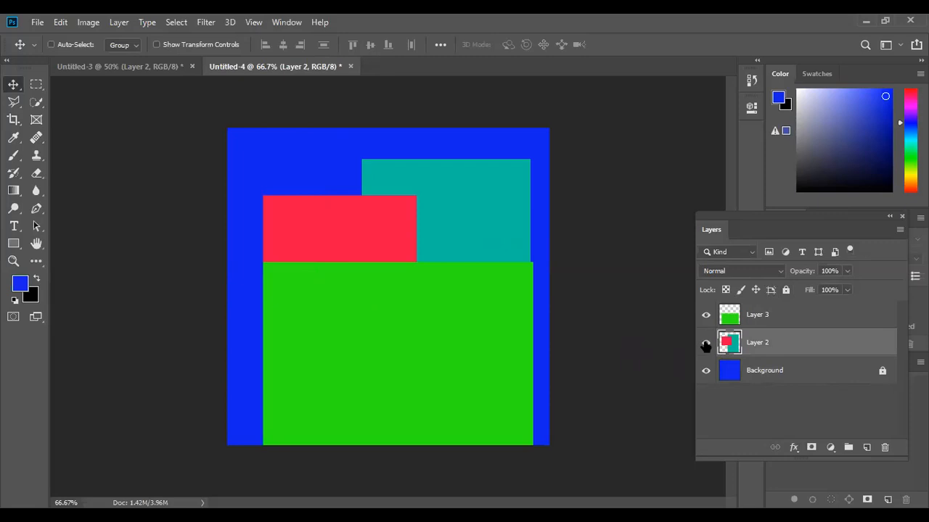
{"action": "left_click", "coordinate": [706, 345]}
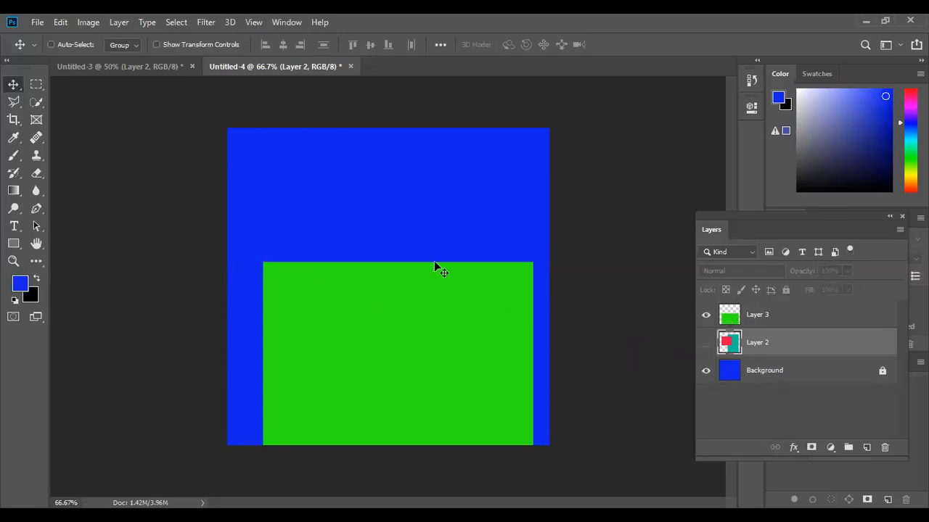
{"action": "left_click", "coordinate": [706, 342]}
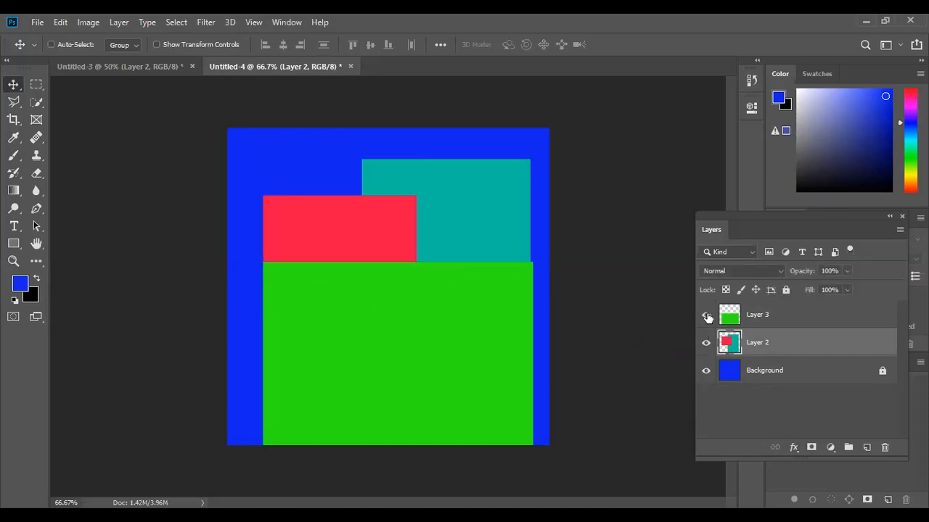
{"action": "left_click", "coordinate": [706, 314]}
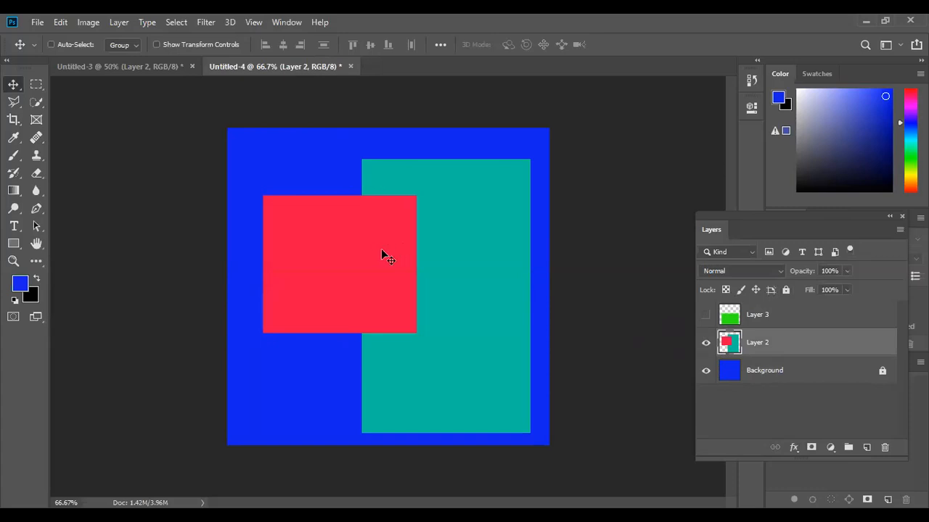
{"action": "left_click", "coordinate": [706, 315]}
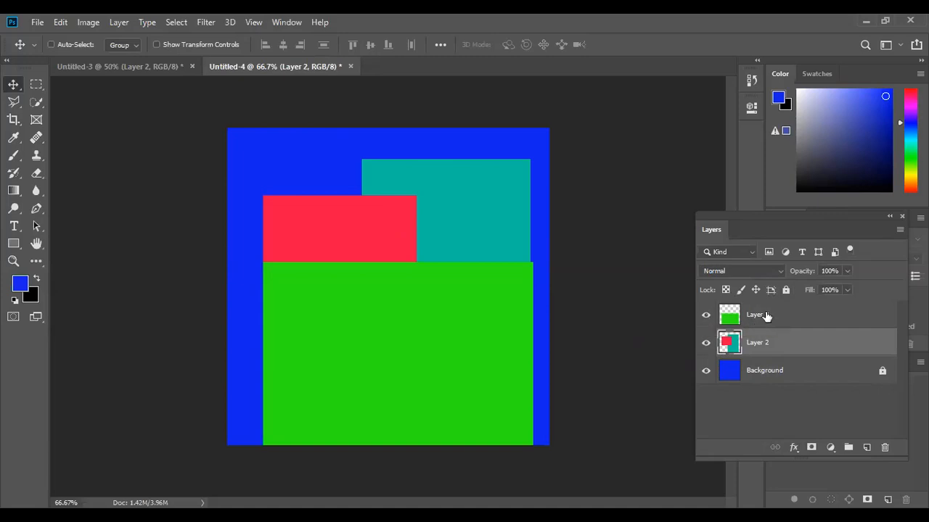
Rename Layer 2, the teal-and-red layer, to "red".
{"action": "left_click_drag", "start_coordinate": [752, 345], "coordinate": [753, 345]}
{"action": "double_click", "coordinate": [756, 342]}
{"action": "key", "text": "BackSpace"}
{"action": "type", "text": "red"}
{"action": "key", "text": "Return"}
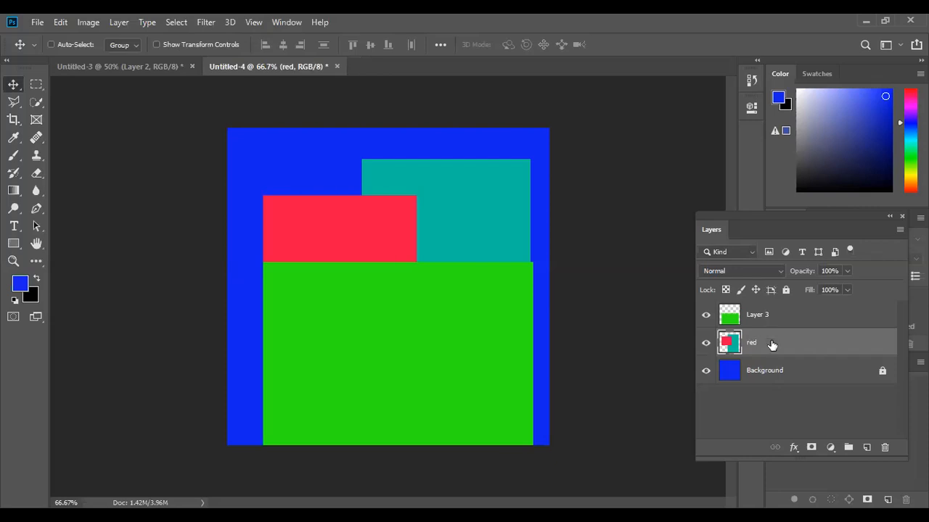
Rename Layer 3, the green layer, to "green".
{"action": "left_click", "coordinate": [755, 316]}
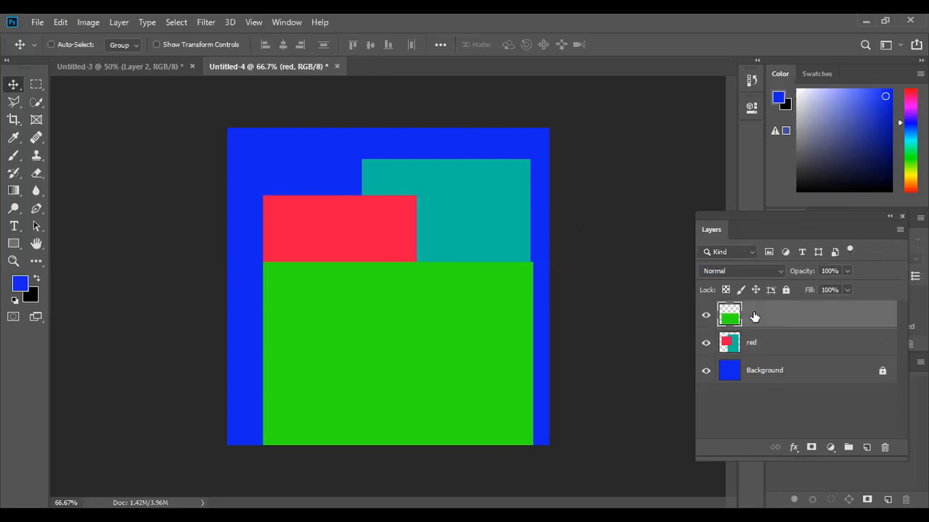
{"action": "double_click", "coordinate": [754, 315]}
{"action": "type", "text": "green"}
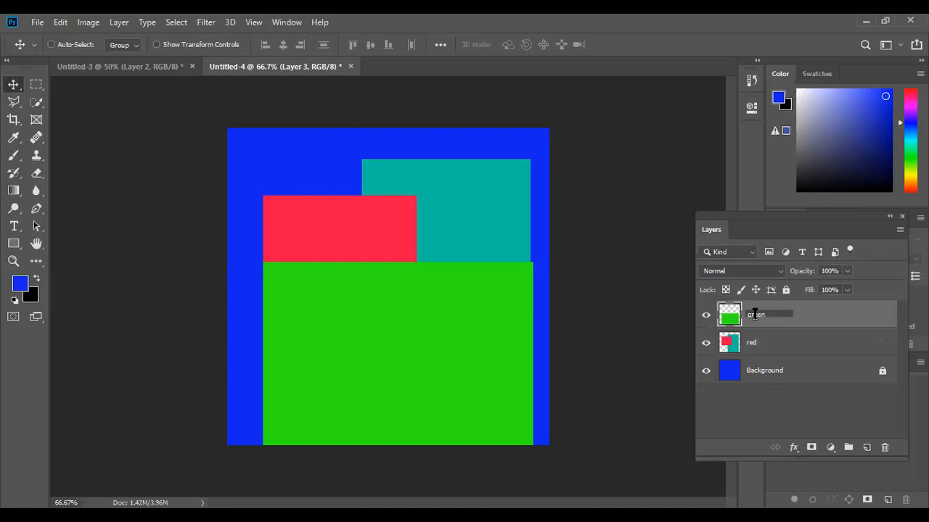
{"action": "key", "text": "Return"}
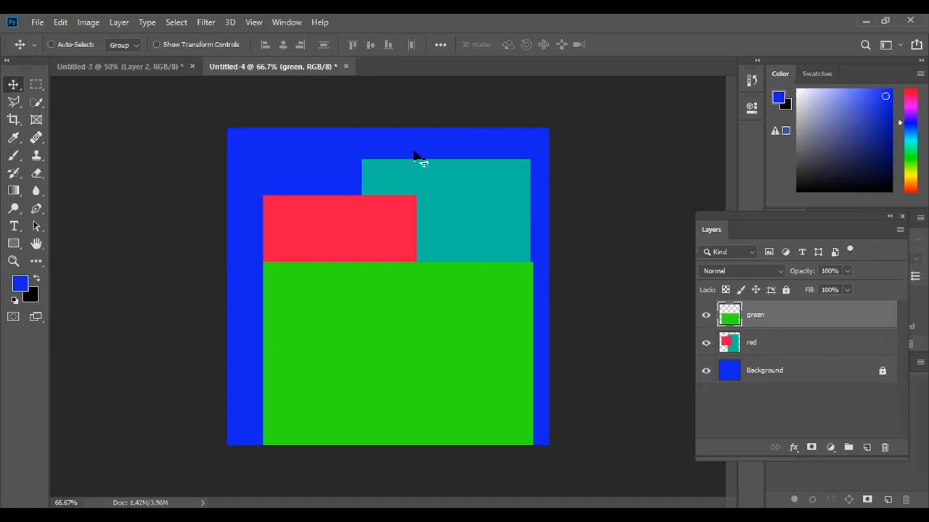
Switch to the Untitled-3 document and move the blue Layer 2 rectangle right to sit centred over the green rectangle.
{"action": "left_click", "coordinate": [149, 68]}
{"action": "left_click", "coordinate": [255, 66]}
{"action": "left_click", "coordinate": [149, 67]}
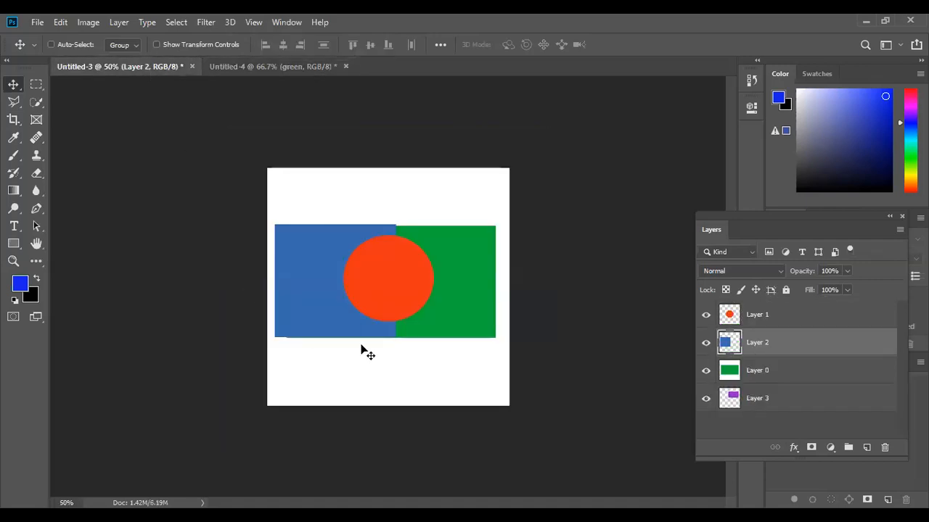
{"action": "left_click_drag", "start_coordinate": [370, 310], "coordinate": [445, 292]}
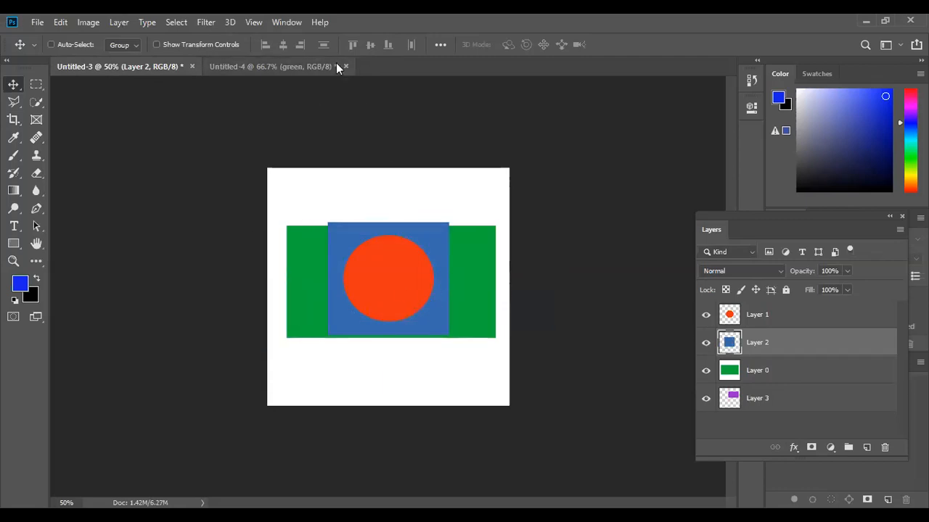